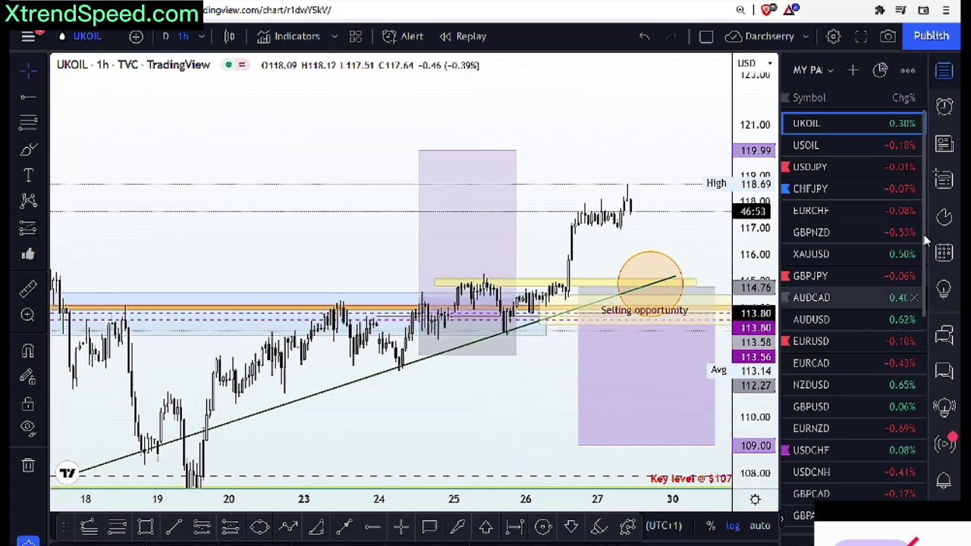
Hide the watchlist and enlarge the recent price action on the UKOIL hourly chart
{"action": "left_click", "coordinate": [948, 73]}
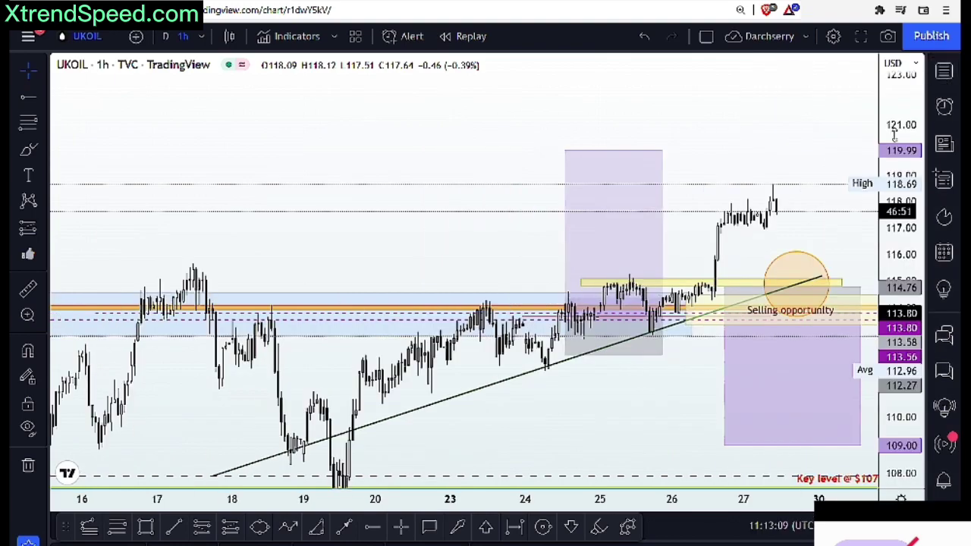
{"action": "left_click_drag", "start_coordinate": [903, 277], "coordinate": [902, 217]}
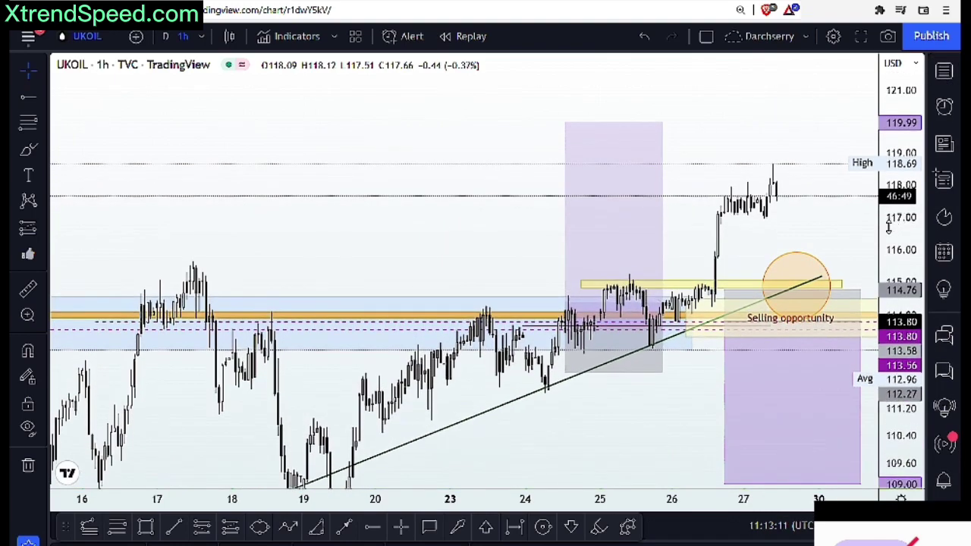
{"action": "left_click_drag", "start_coordinate": [825, 229], "coordinate": [791, 217]}
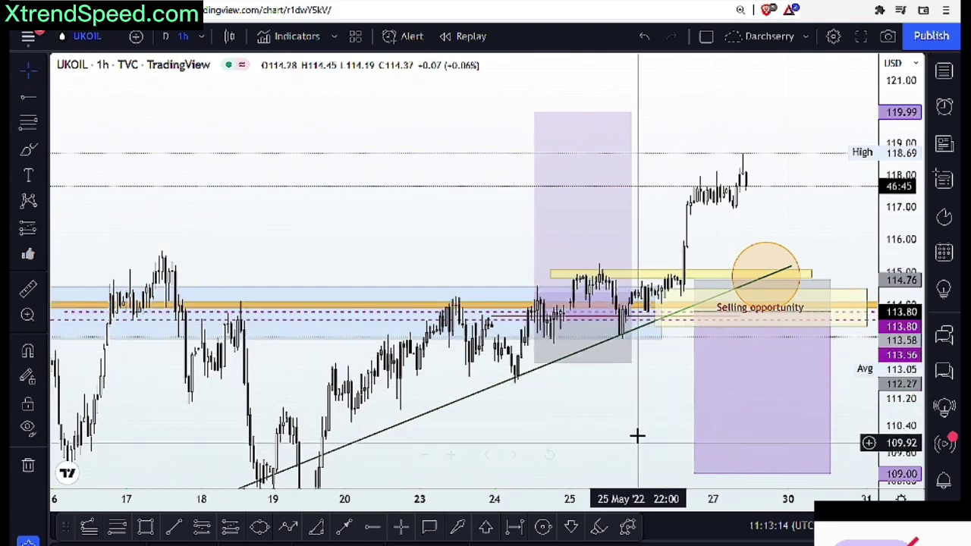
{"action": "scroll", "coordinate": [637, 434], "scroll_direction": "up", "scroll_amount": 3}
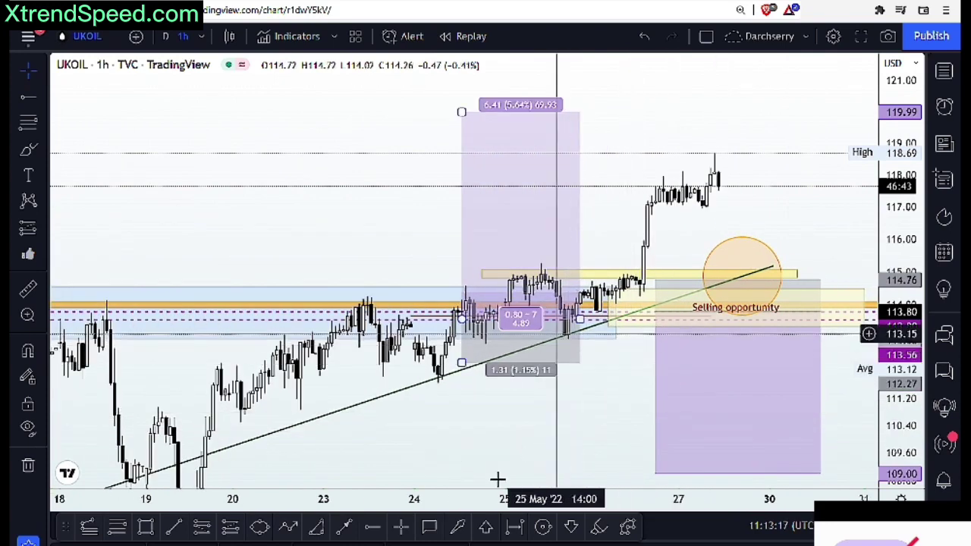
{"action": "left_click", "coordinate": [289, 528]}
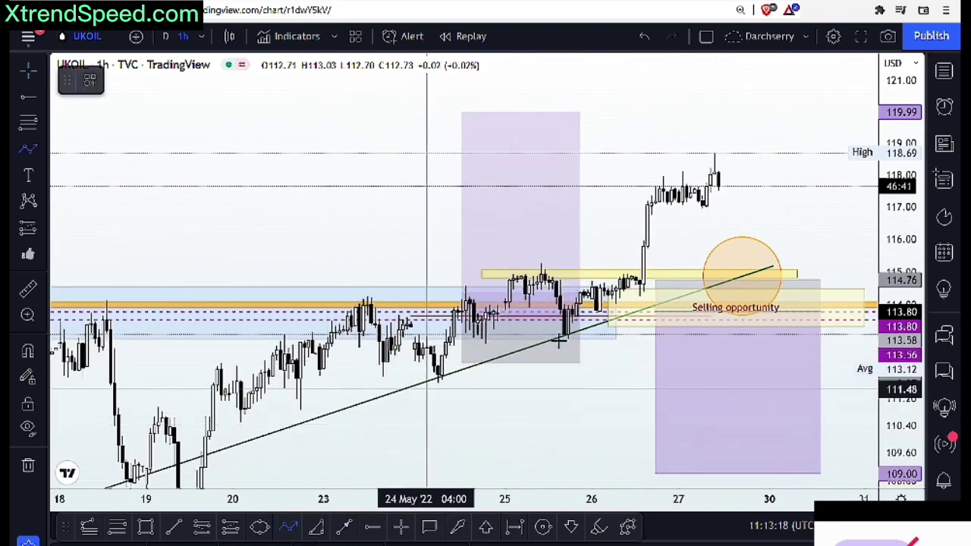
{"action": "left_click", "coordinate": [644, 286]}
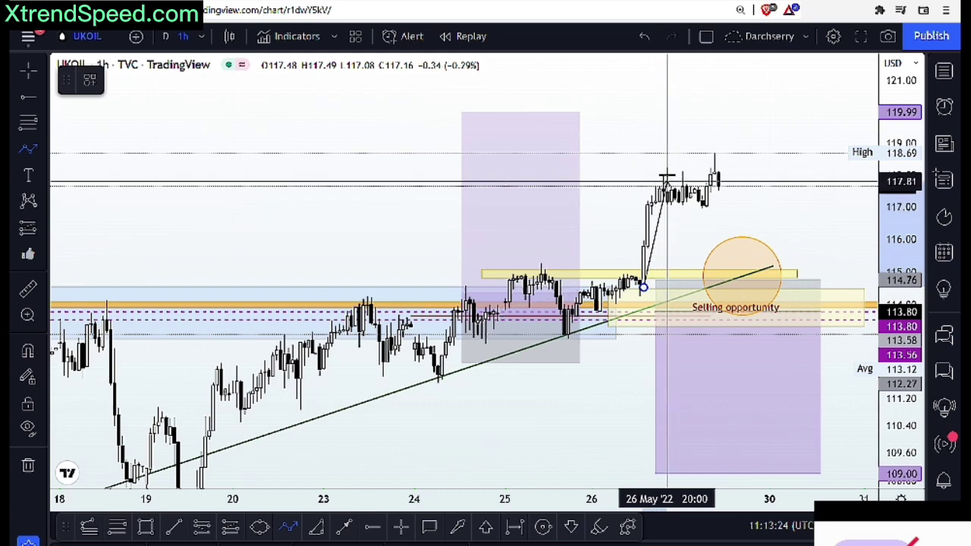
{"action": "key", "text": "Escape"}
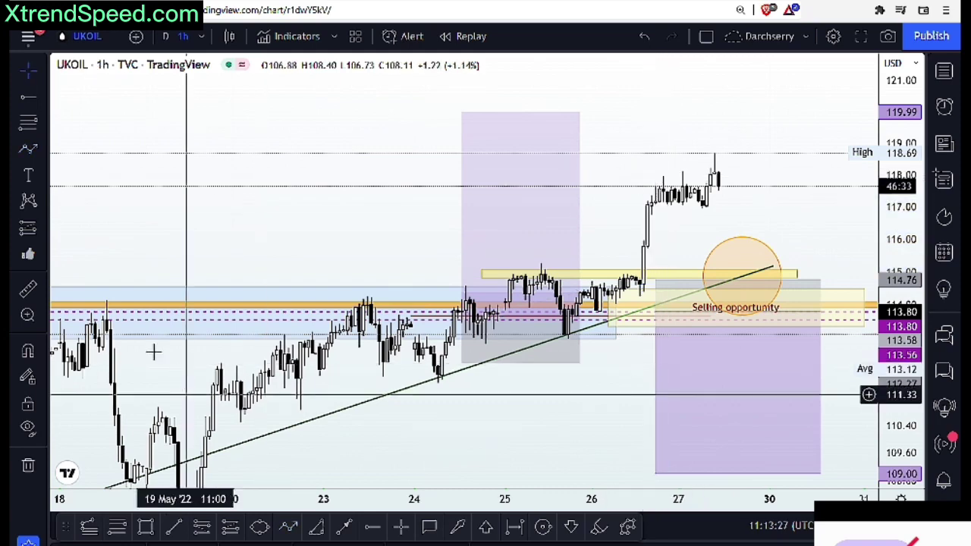
Measure the price rise of the 26 May rally, from its base at about 114.40 up to the consolidation
{"action": "left_click", "coordinate": [28, 288]}
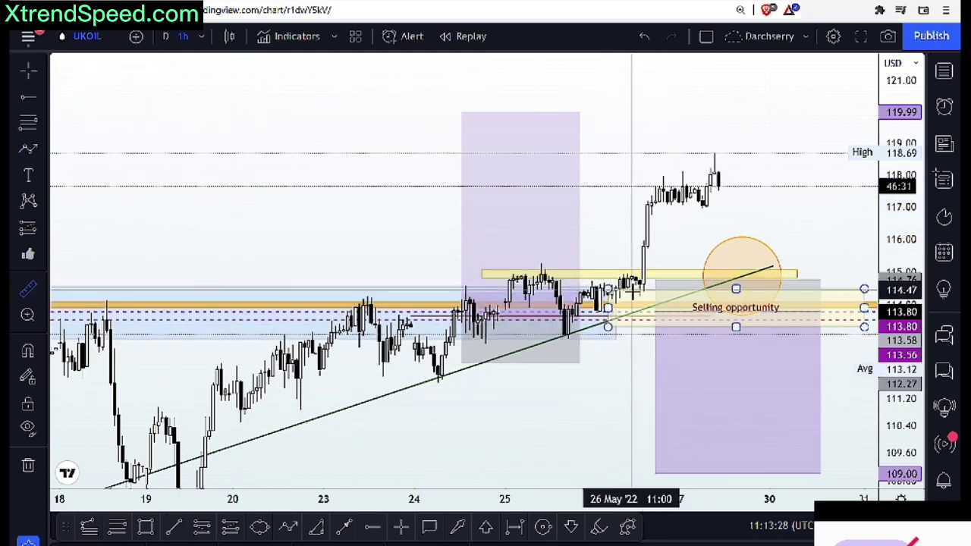
{"action": "left_click", "coordinate": [634, 292]}
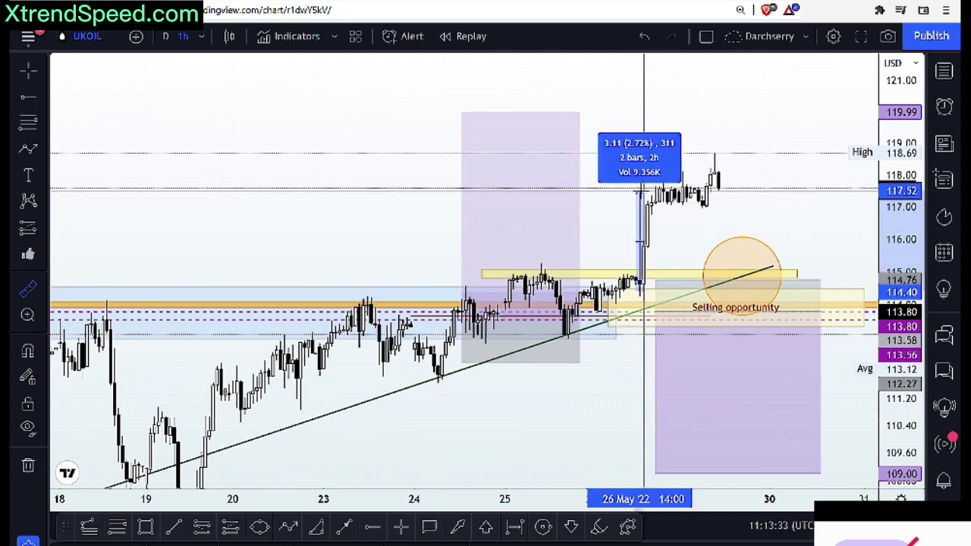
{"action": "key", "text": "Escape"}
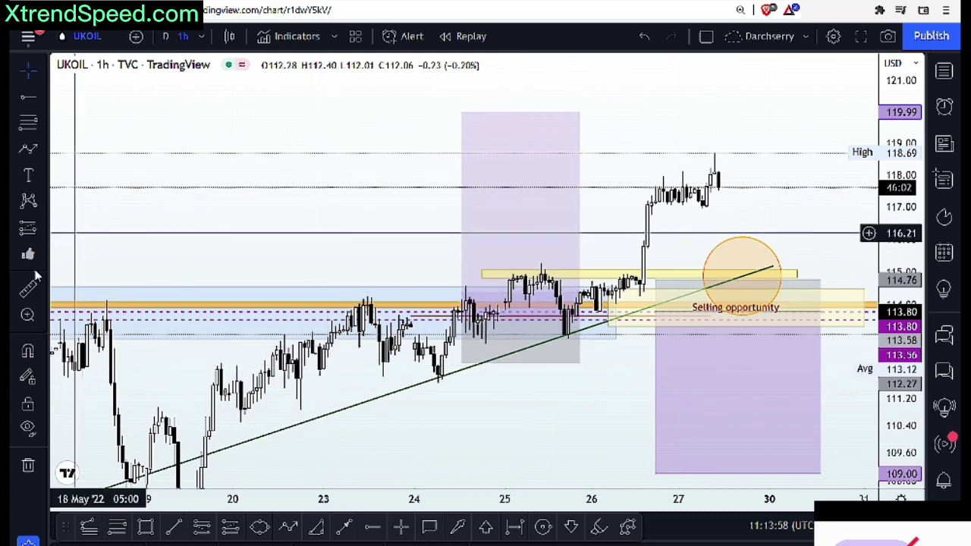
Measure the price rise from the 25 May swing area near 113.83 up to about 118.02
{"action": "left_click", "coordinate": [29, 286]}
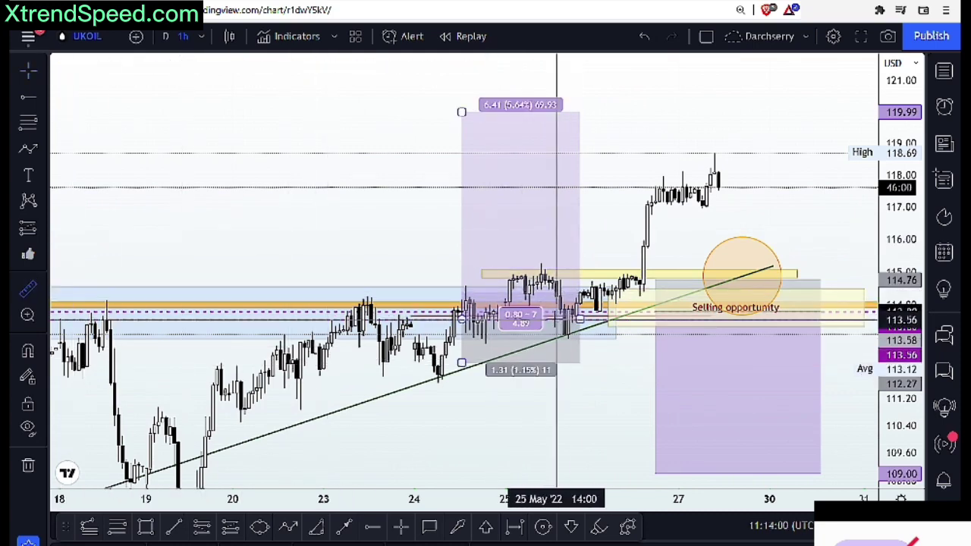
{"action": "left_click", "coordinate": [560, 315]}
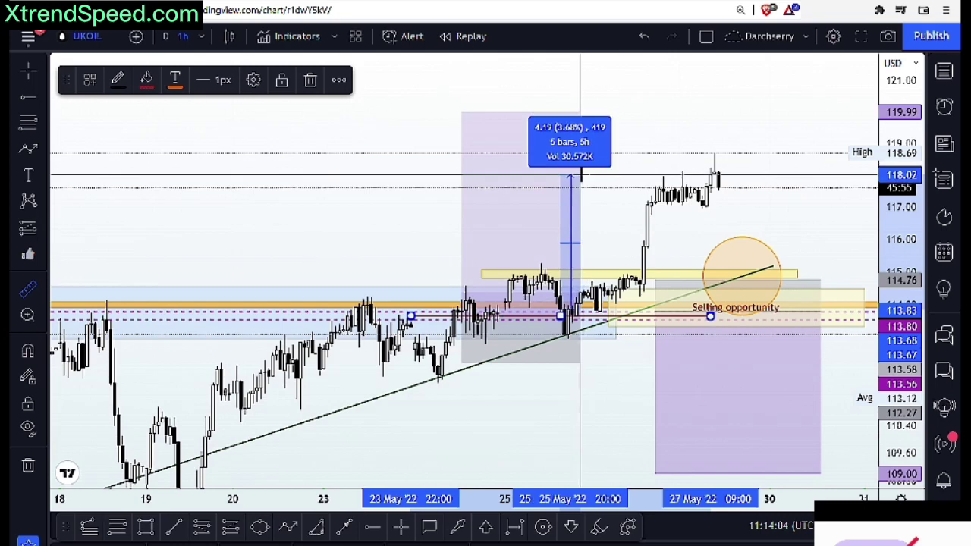
{"action": "right_click", "coordinate": [581, 174]}
{"action": "left_click", "coordinate": [687, 119]}
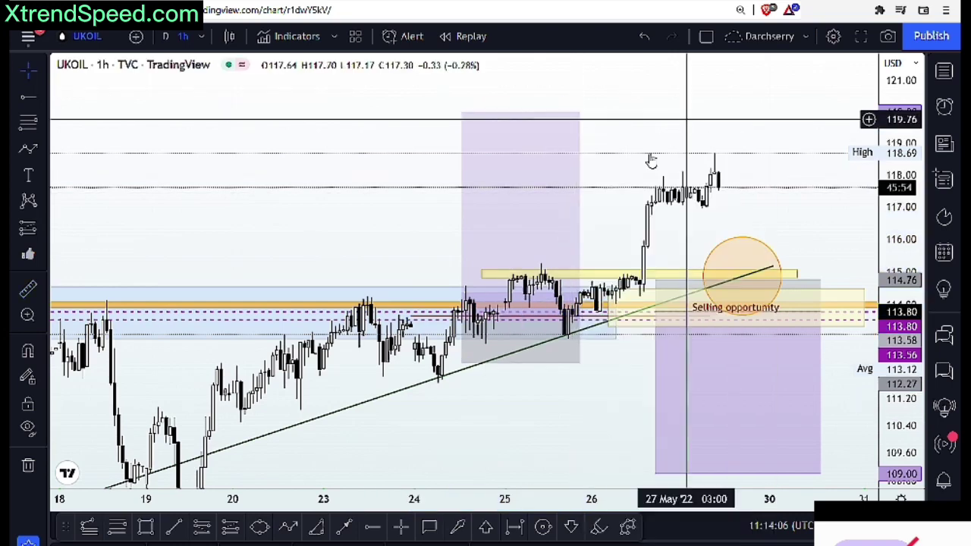
Extend the rising trend line forward into June so that it ends at about 117.77
{"action": "left_click_drag", "start_coordinate": [674, 232], "coordinate": [320, 292]}
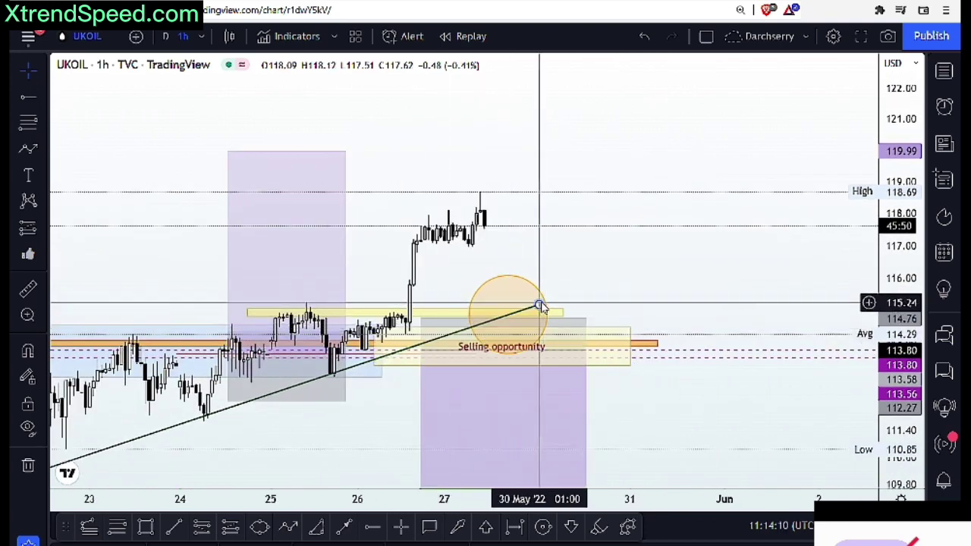
{"action": "left_click_drag", "start_coordinate": [538, 305], "coordinate": [812, 228]}
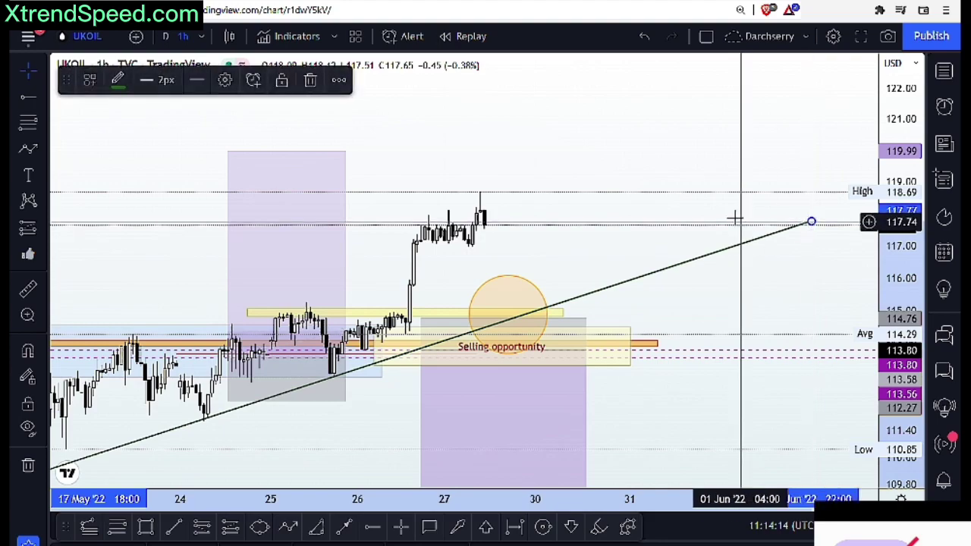
{"action": "left_click_drag", "start_coordinate": [726, 200], "coordinate": [782, 168]}
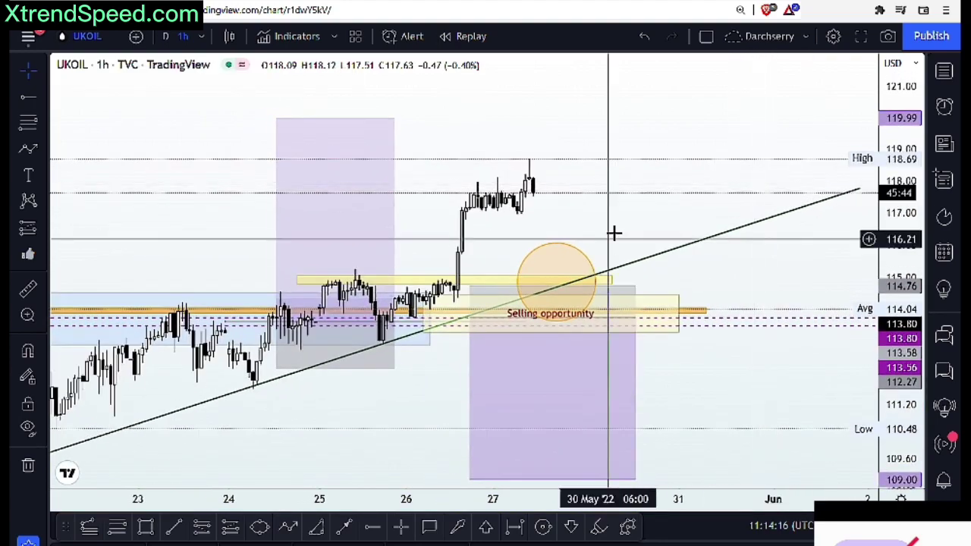
Examine the 26 May breakout and the consolidation above it in relation to the trend line and the selling opportunity zone
{"action": "scroll", "coordinate": [615, 227], "scroll_direction": "down", "scroll_amount": 3}
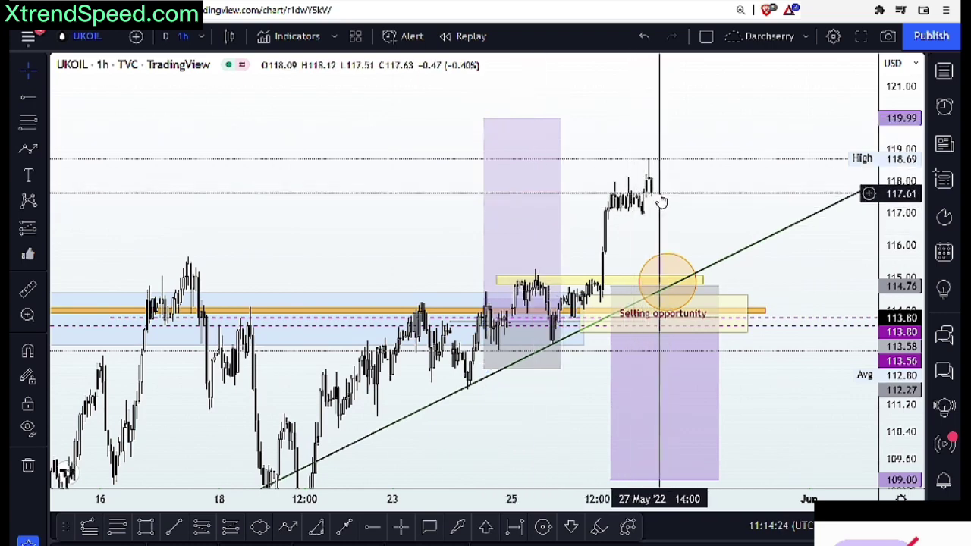
{"action": "scroll", "coordinate": [662, 204], "scroll_direction": "up", "scroll_amount": 2}
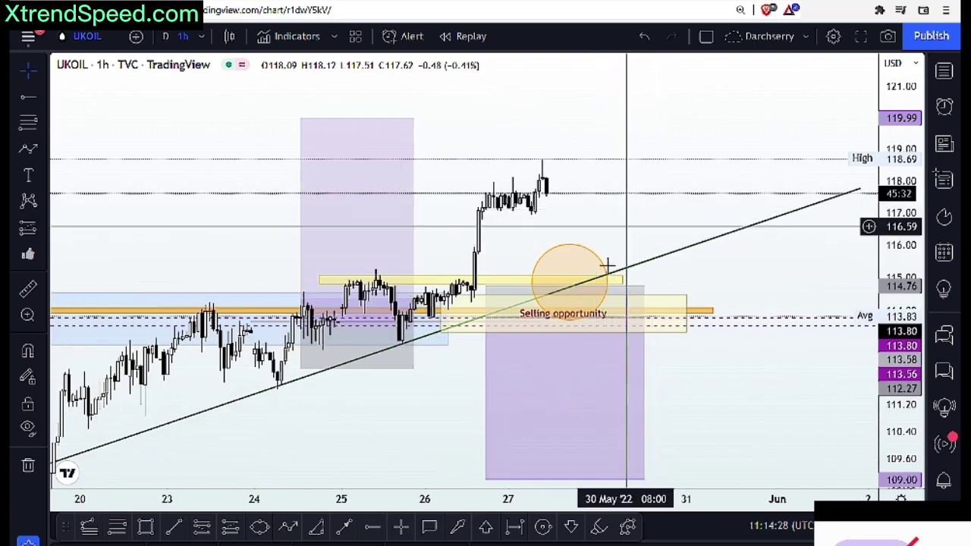
{"action": "left_click", "coordinate": [449, 317]}
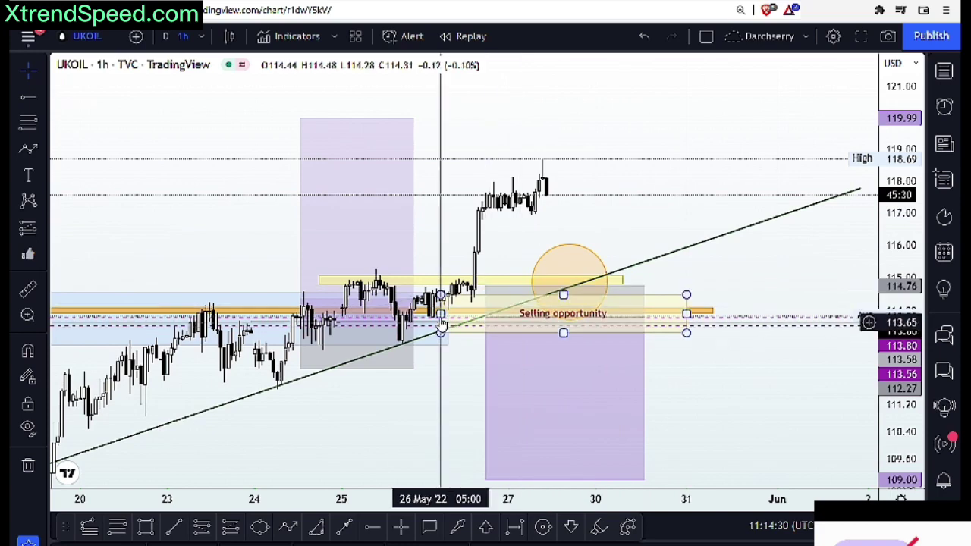
{"action": "left_click", "coordinate": [452, 262]}
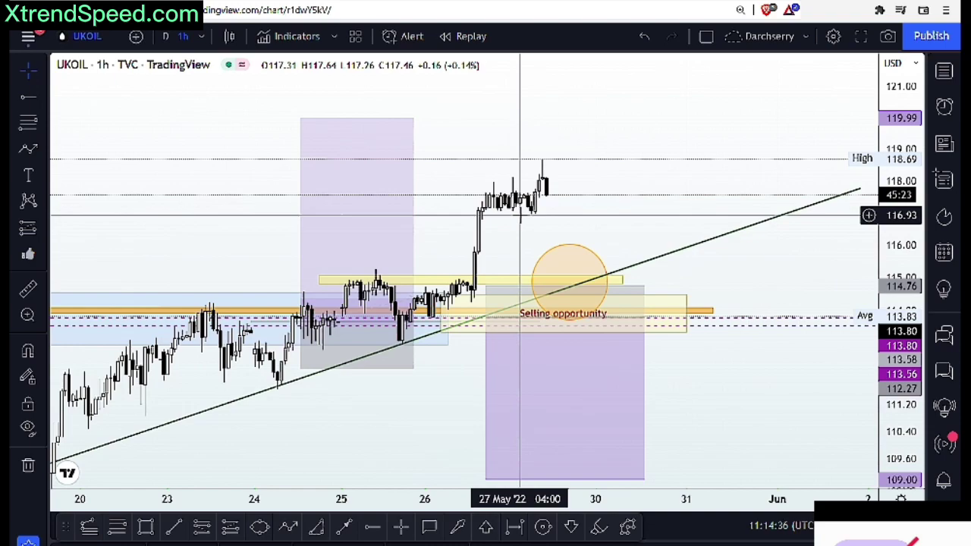
{"action": "scroll", "coordinate": [519, 216], "scroll_direction": "up", "scroll_amount": 2}
{"action": "scroll", "coordinate": [542, 217], "scroll_direction": "up", "scroll_amount": 1}
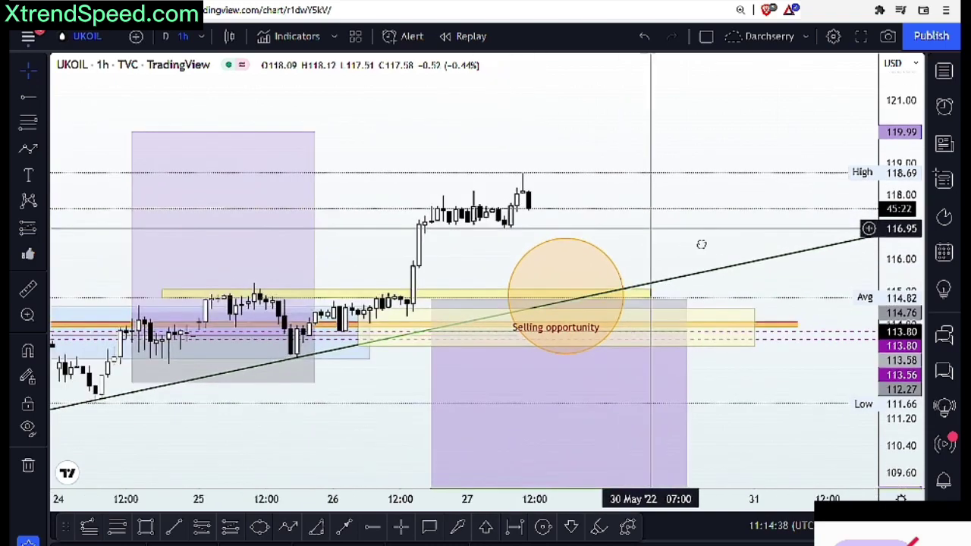
{"action": "left_click_drag", "start_coordinate": [701, 244], "coordinate": [765, 260]}
{"action": "left_click_drag", "start_coordinate": [883, 310], "coordinate": [884, 183]}
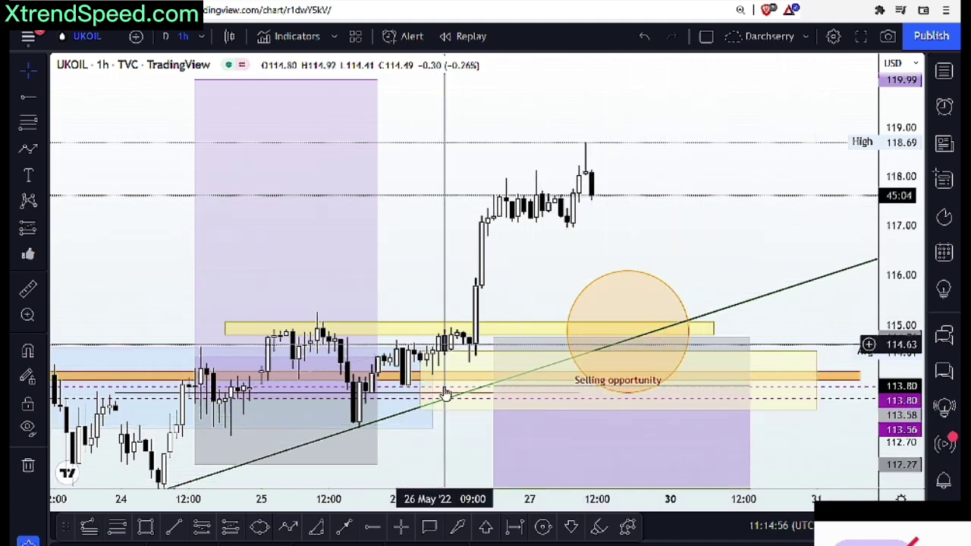
Try to trace the 26 May rally and the zigzag consolidation above it with the Path tool
{"action": "left_click", "coordinate": [289, 526]}
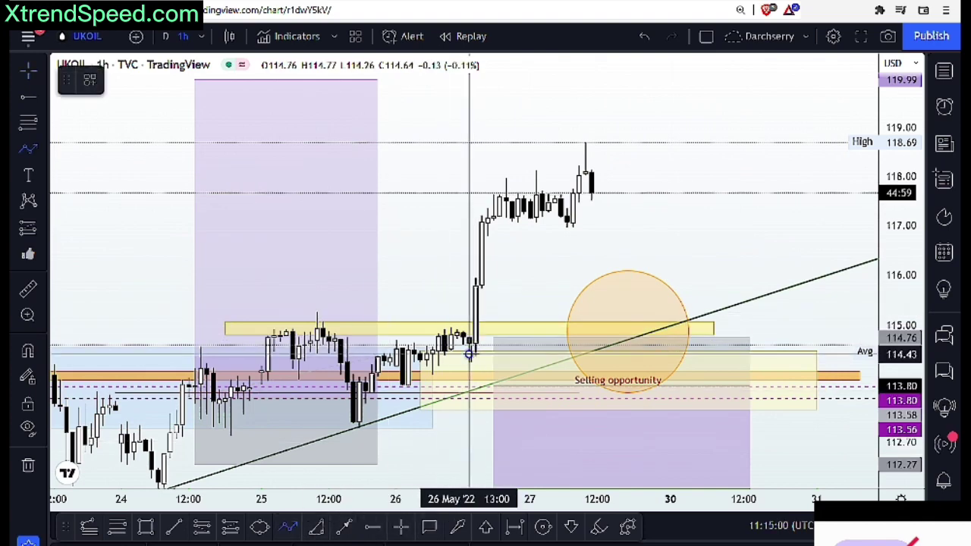
{"action": "left_click", "coordinate": [482, 298]}
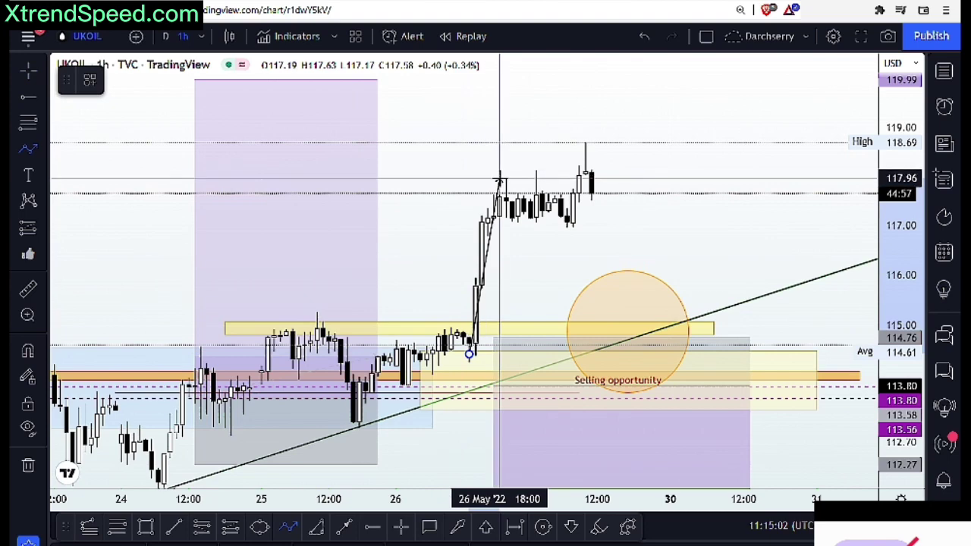
{"action": "left_click", "coordinate": [504, 177]}
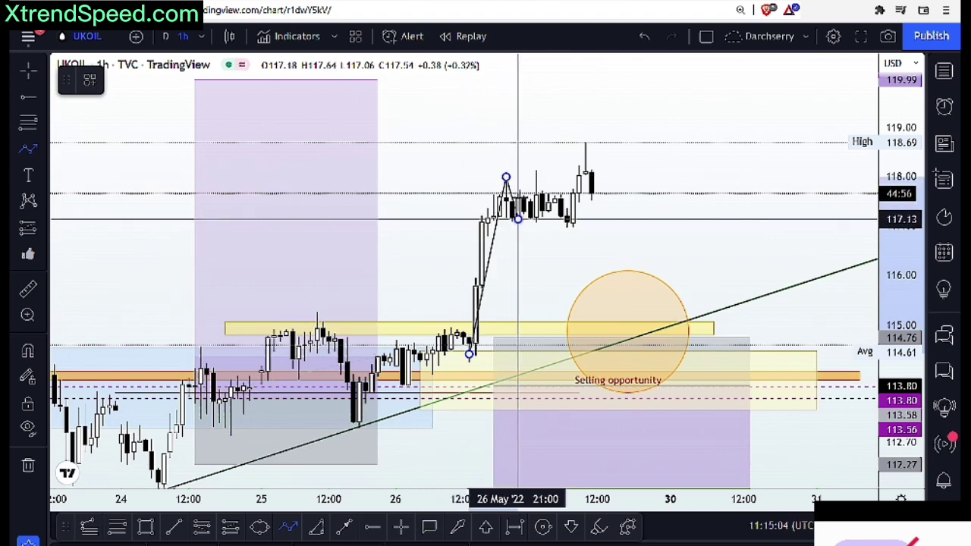
{"action": "left_click", "coordinate": [530, 176]}
{"action": "left_click", "coordinate": [542, 215]}
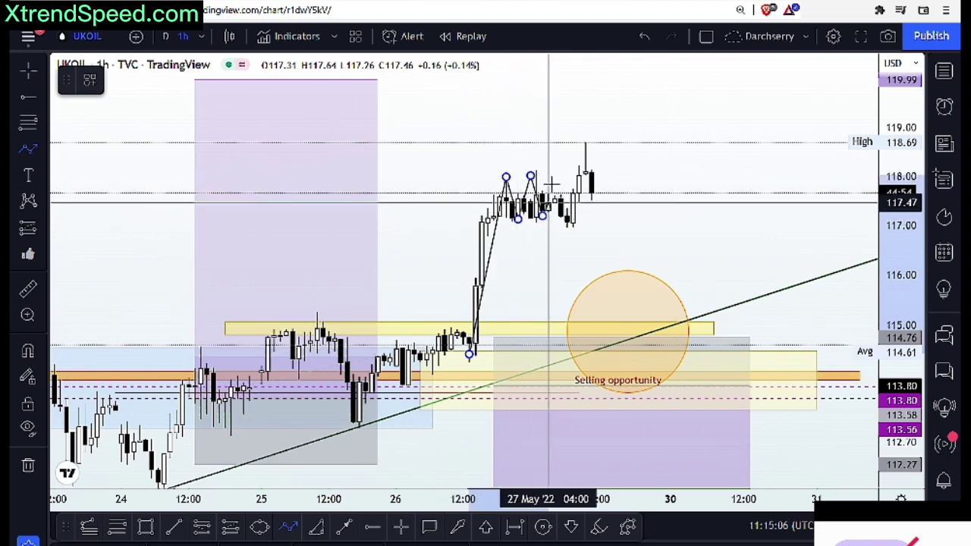
{"action": "left_click", "coordinate": [555, 182]}
{"action": "left_click", "coordinate": [562, 214]}
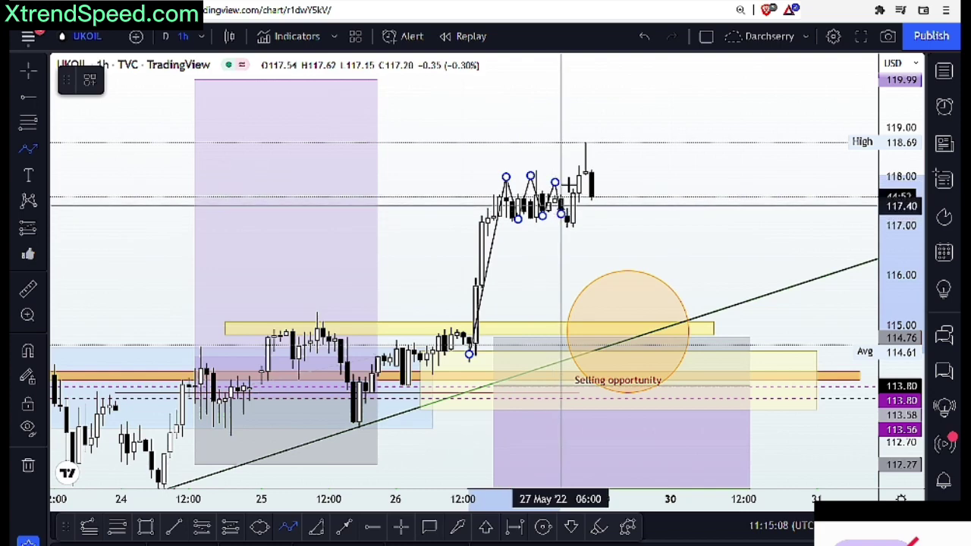
{"action": "left_click", "coordinate": [567, 178]}
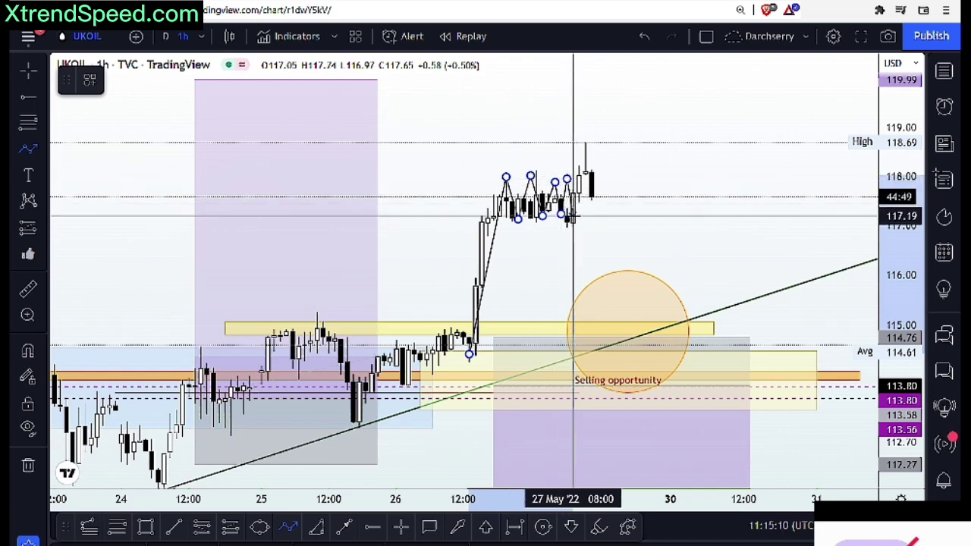
{"action": "left_click", "coordinate": [572, 216]}
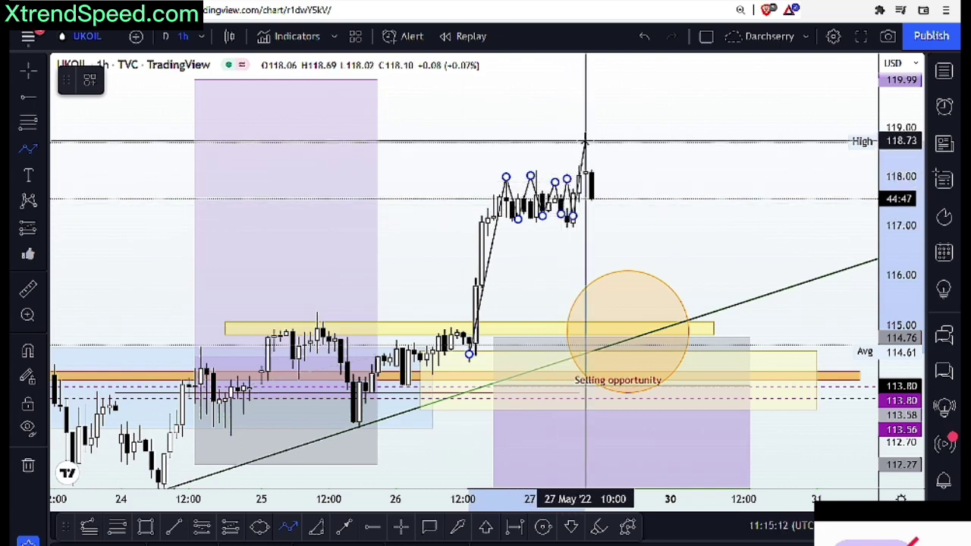
{"action": "key", "text": "Escape"}
Change the UKOIL chart type from candles to Line
{"action": "scroll", "coordinate": [603, 206], "scroll_direction": "up", "scroll_amount": 2}
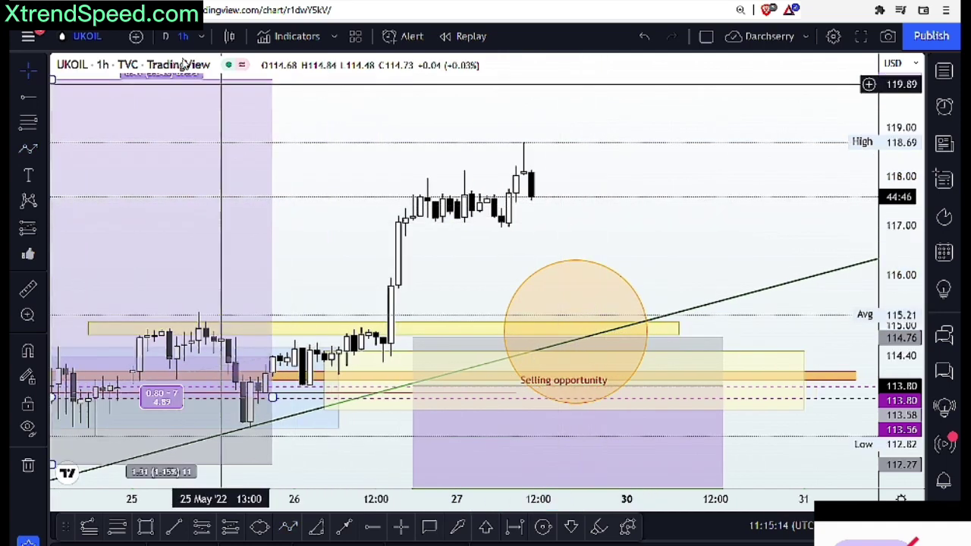
{"action": "left_click", "coordinate": [230, 36]}
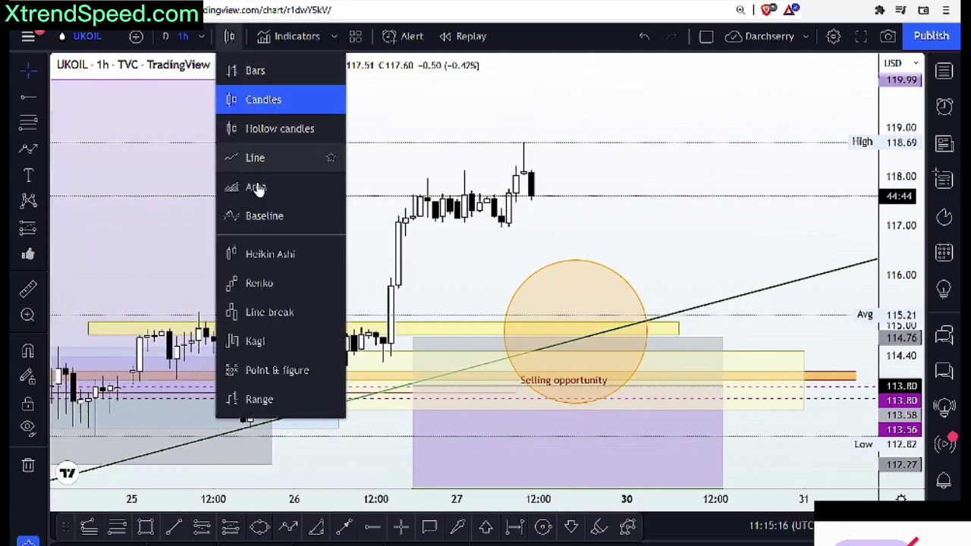
{"action": "left_click", "coordinate": [255, 158]}
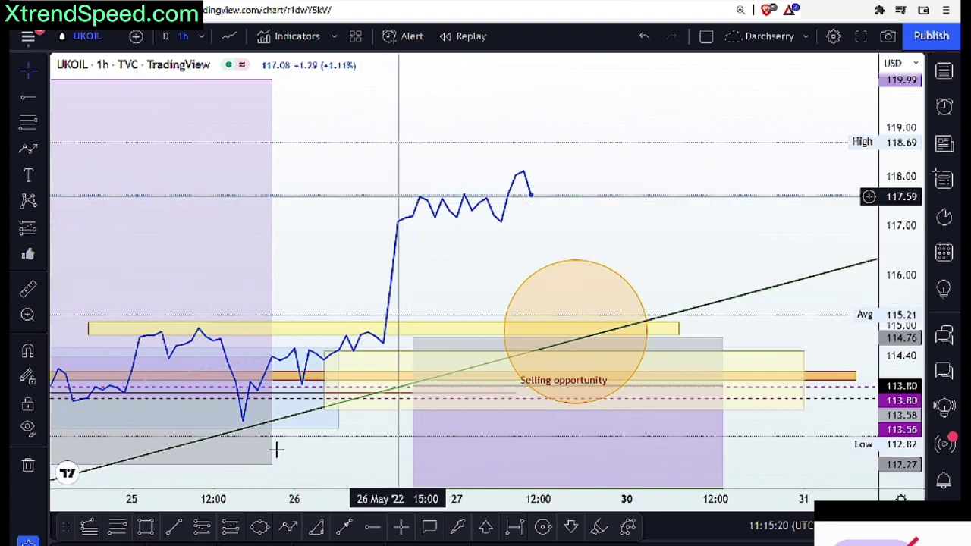
Draw a thin rectangle along the consolidation's upper edge at about 117.66 and place a copy along its lower edge
{"action": "key", "text": "alt+shift+r"}
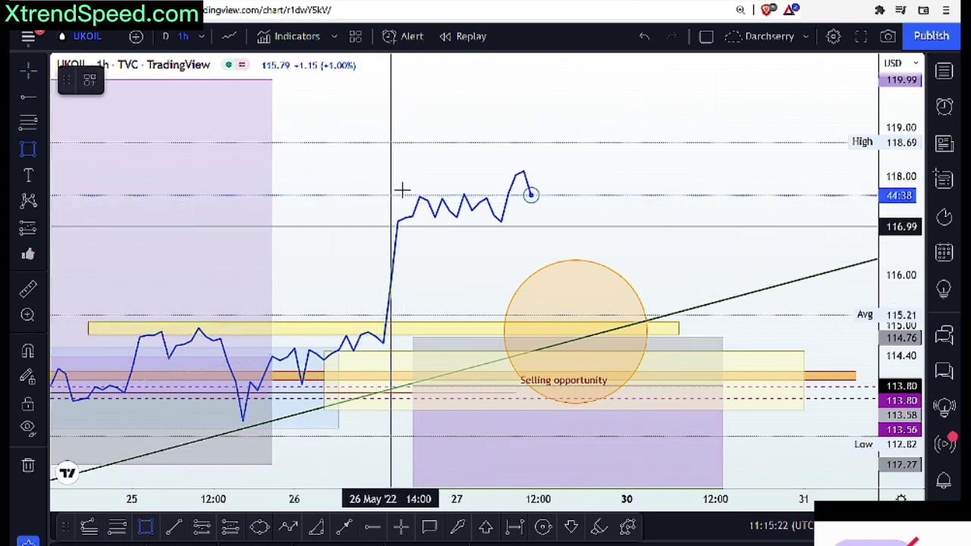
{"action": "left_click", "coordinate": [626, 194]}
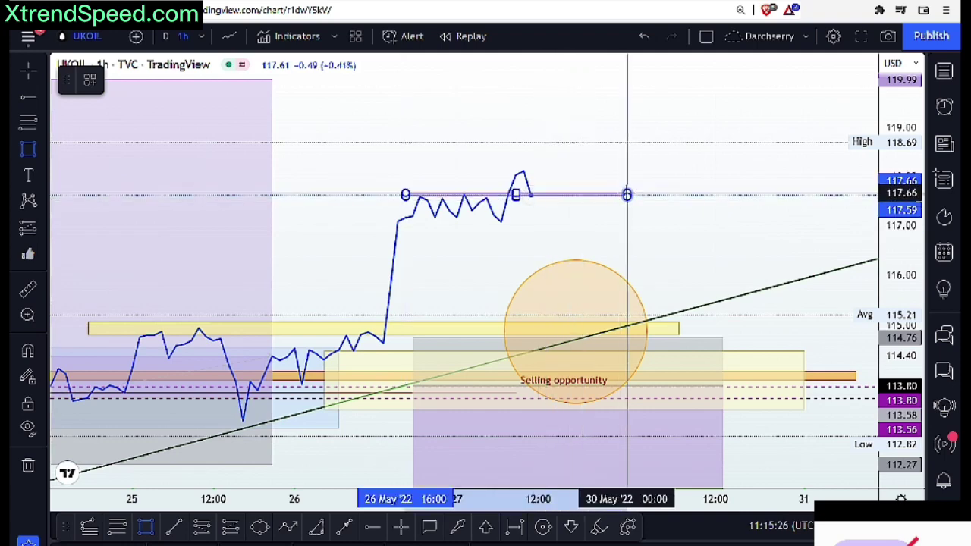
{"action": "left_click", "coordinate": [627, 194]}
{"action": "mouse_move", "coordinate": [597, 197]}
{"action": "left_mouse_down"}
{"action": "mouse_move", "coordinate": [602, 222]}
{"action": "mouse_move", "coordinate": [589, 231]}
{"action": "left_mouse_up"}
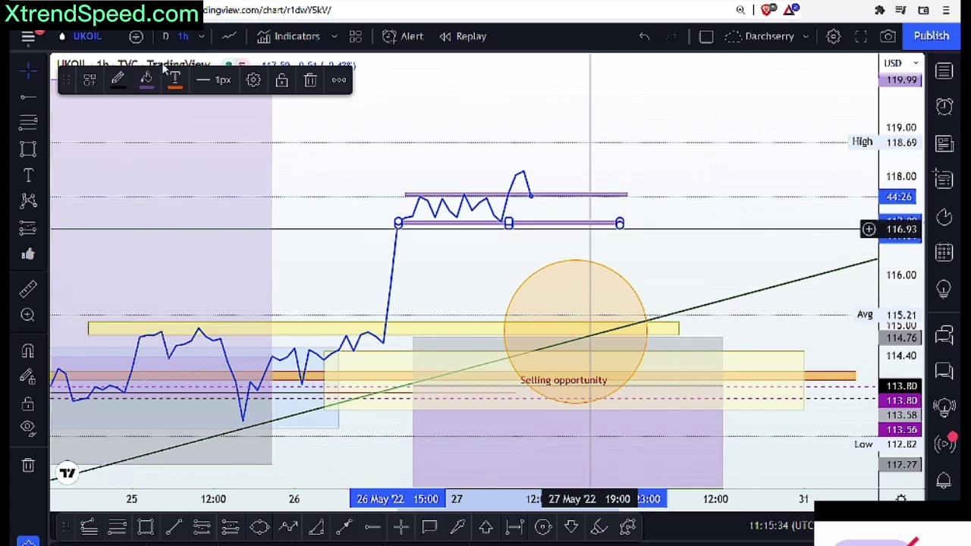
Change the UKOIL chart type from Line back to Candles
{"action": "left_click", "coordinate": [230, 36]}
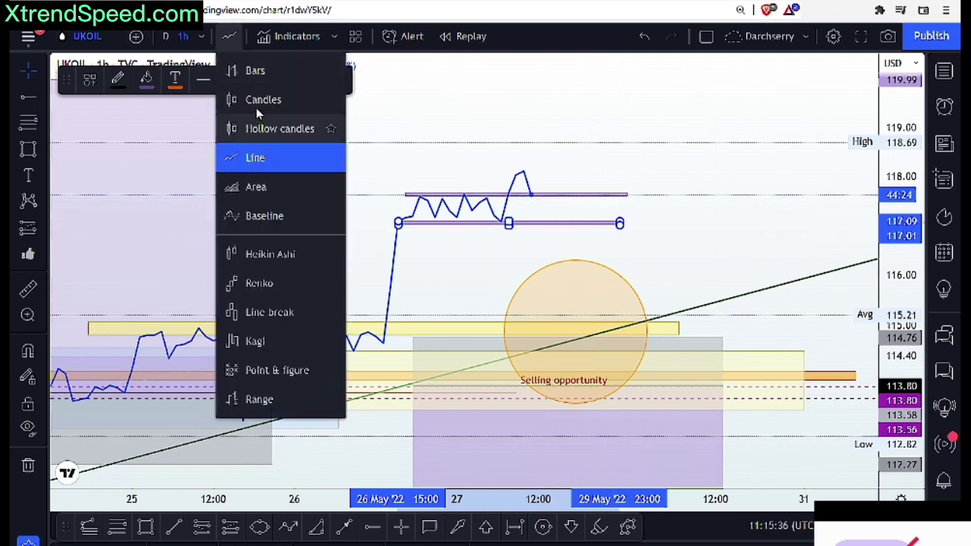
{"action": "left_click", "coordinate": [262, 98]}
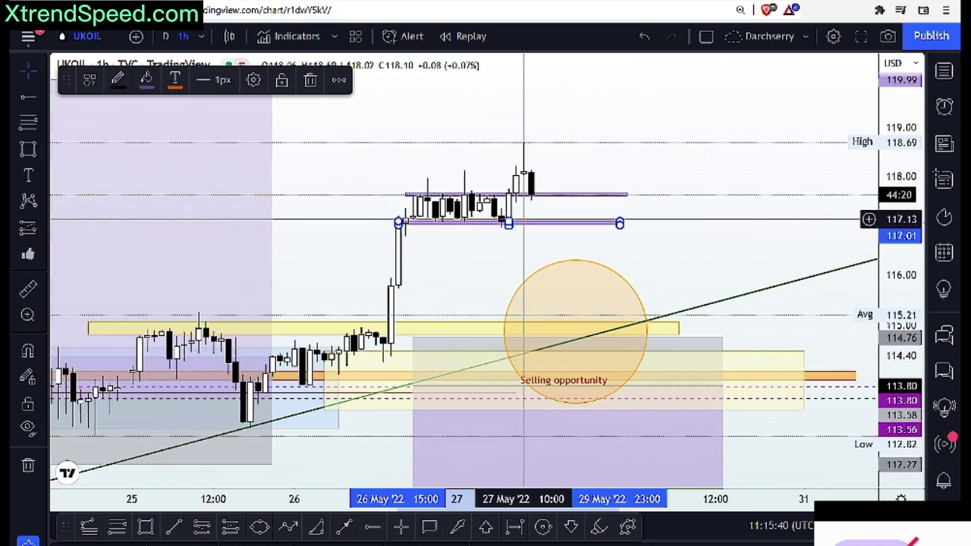
Try to mark the breakout above the consolidation's upper band with a small circle centred at about 117.65 on 27 May 09:00
{"action": "left_click", "coordinate": [543, 527]}
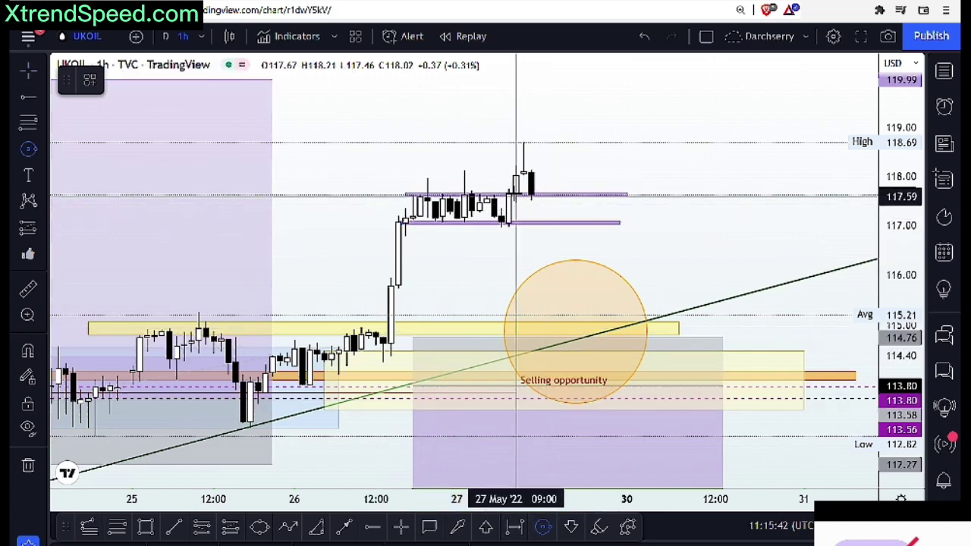
{"action": "left_click", "coordinate": [516, 193]}
{"action": "left_click", "coordinate": [523, 204]}
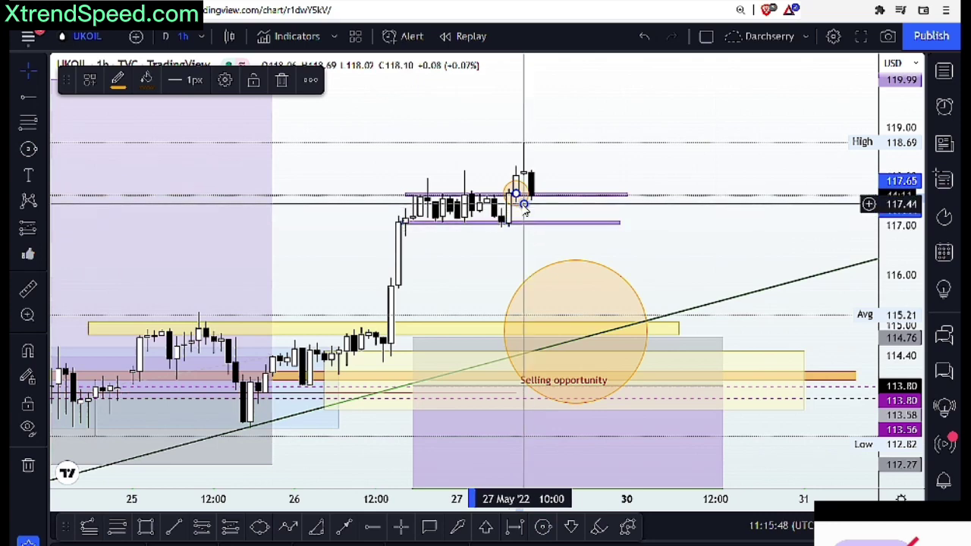
{"action": "key", "text": "Delete"}
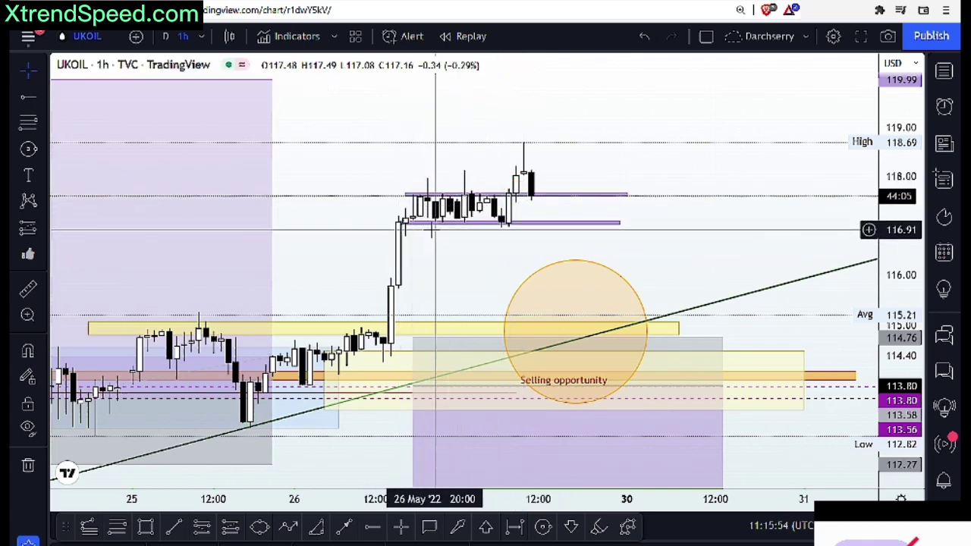
{"action": "key", "text": "alt+h"}
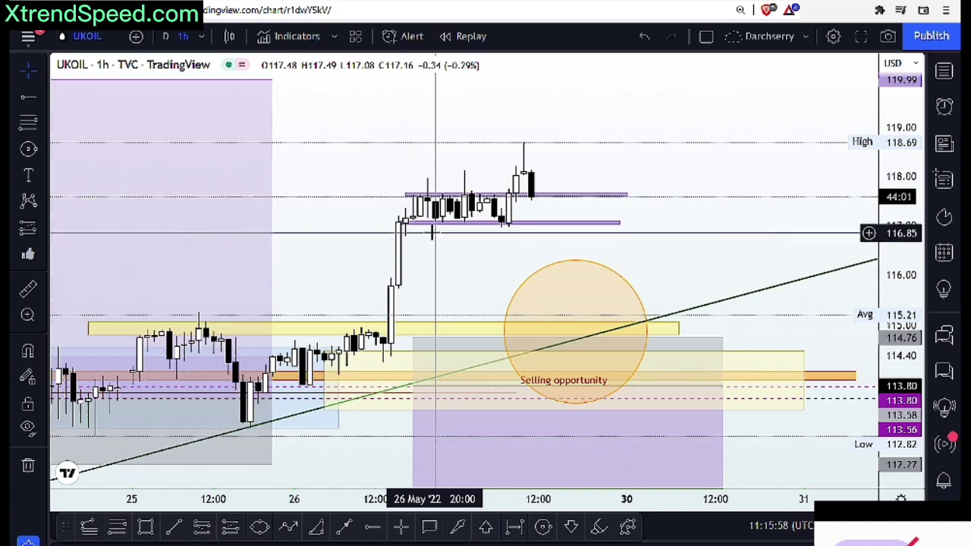
{"action": "key", "text": "ctrl+z"}
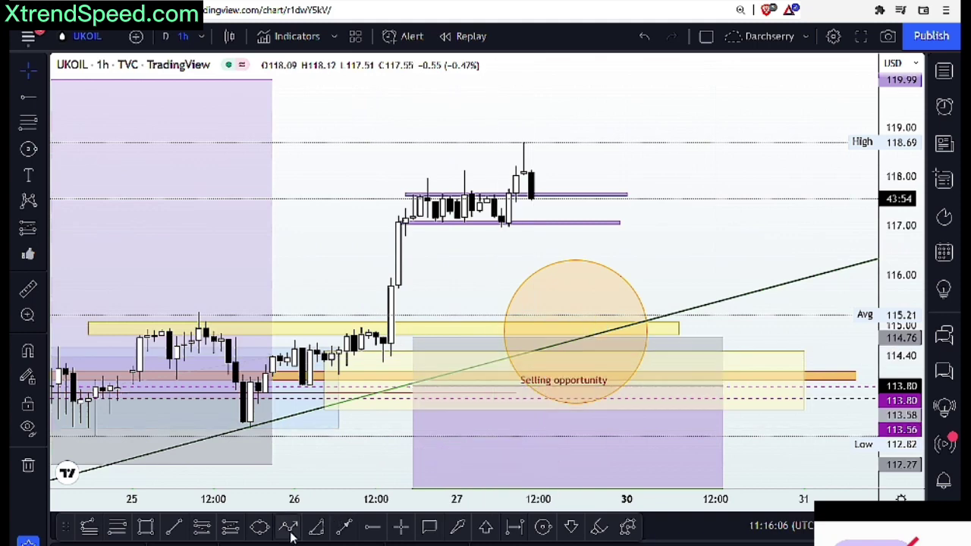
Try to project a pullback from about 118.48 into the consolidation range and a rally above the high with the Path tool
{"action": "left_click", "coordinate": [516, 154]}
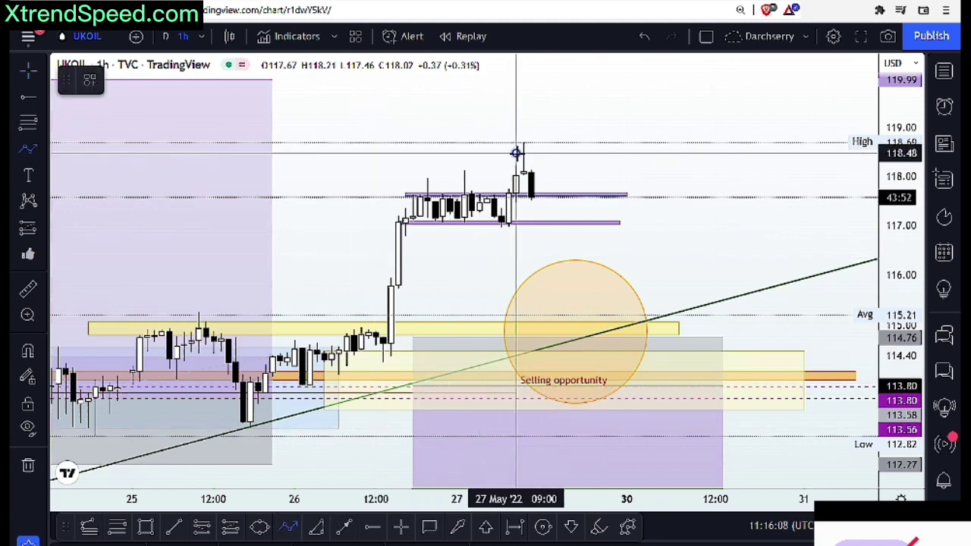
{"action": "left_click", "coordinate": [545, 218]}
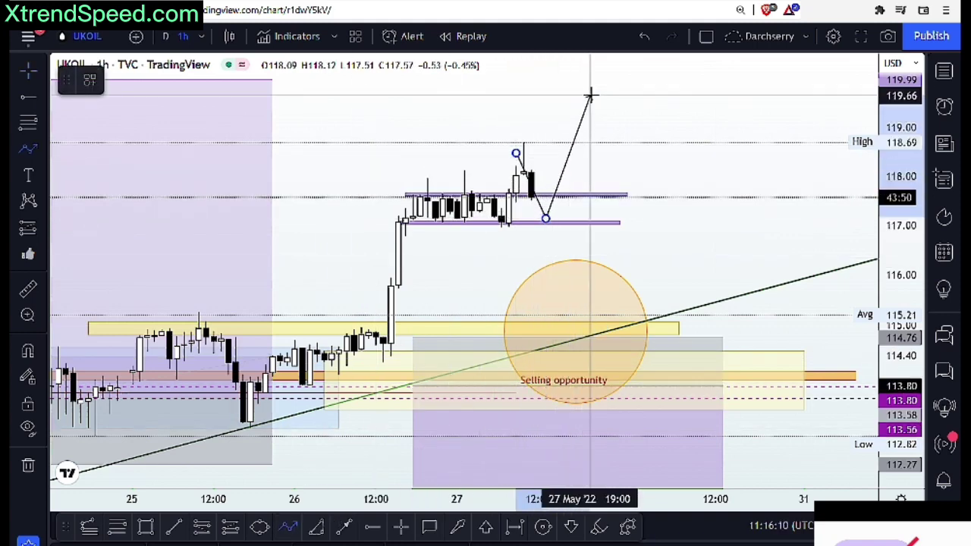
{"action": "key", "text": "Escape"}
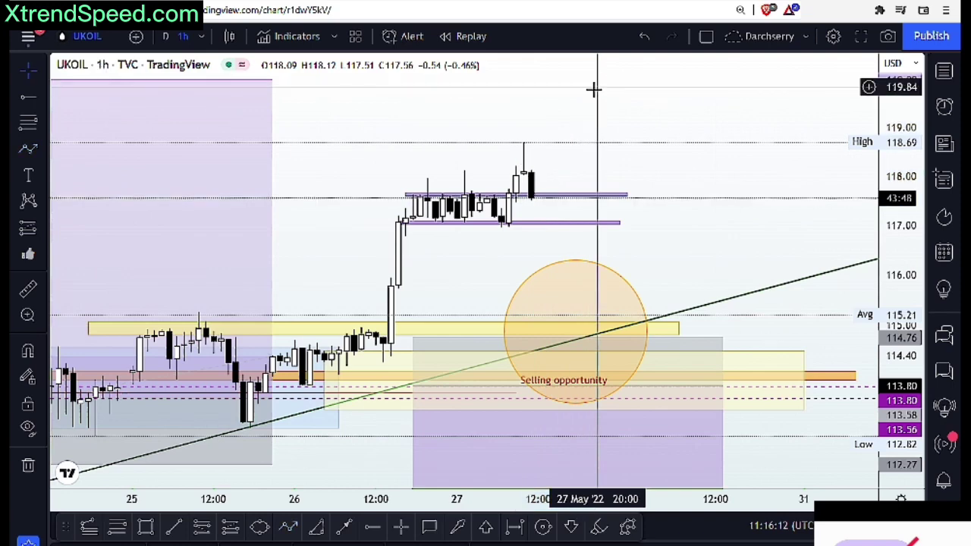
Try to trace a drop below the consolidation, a retest of its upper band, a fall to about 114.97 and a rebound off the trend line
{"action": "left_click", "coordinate": [289, 530]}
{"action": "left_click", "coordinate": [531, 168]}
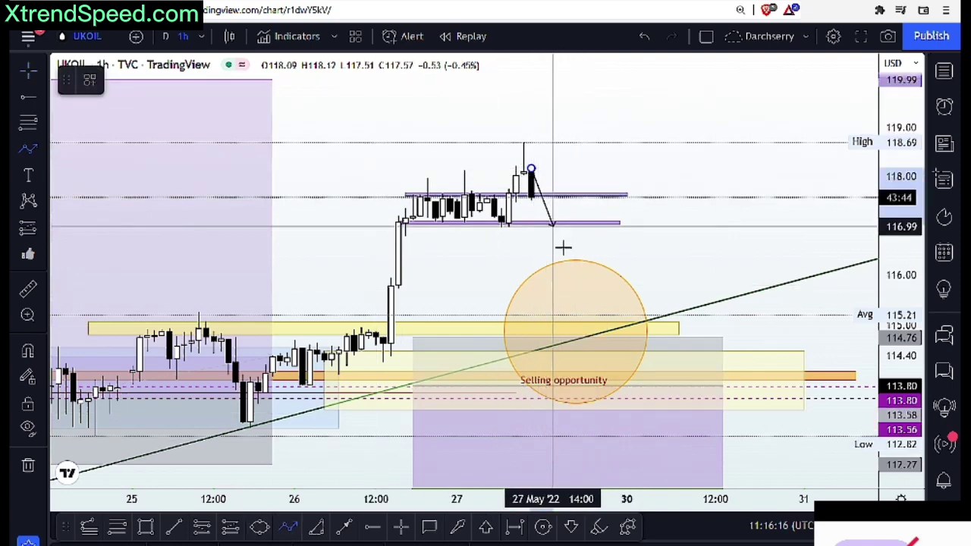
{"action": "left_click", "coordinate": [568, 247]}
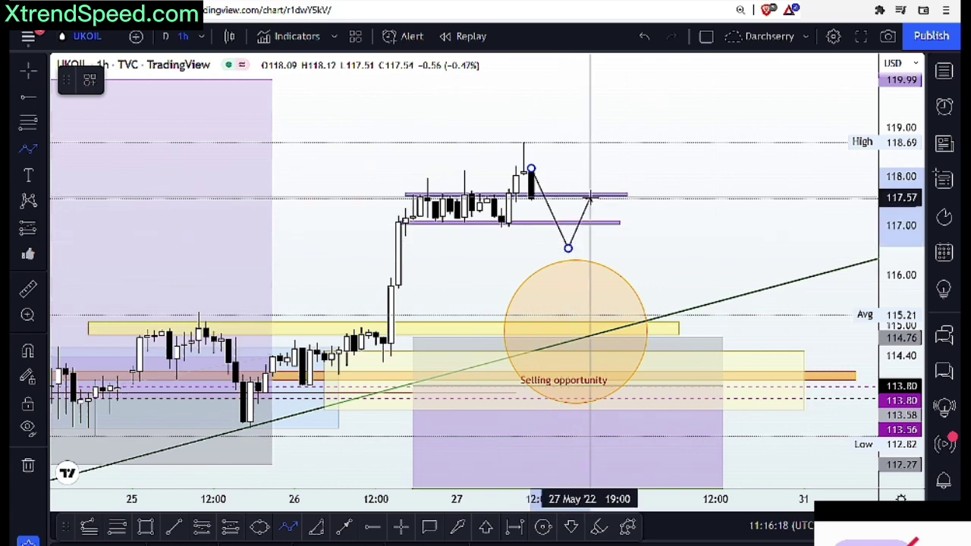
{"action": "left_click", "coordinate": [590, 198]}
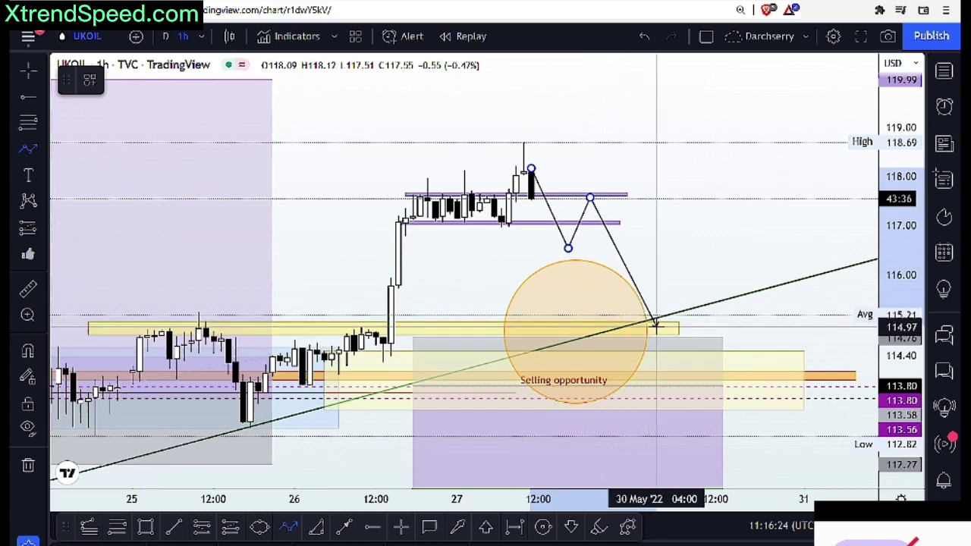
{"action": "left_click", "coordinate": [656, 326]}
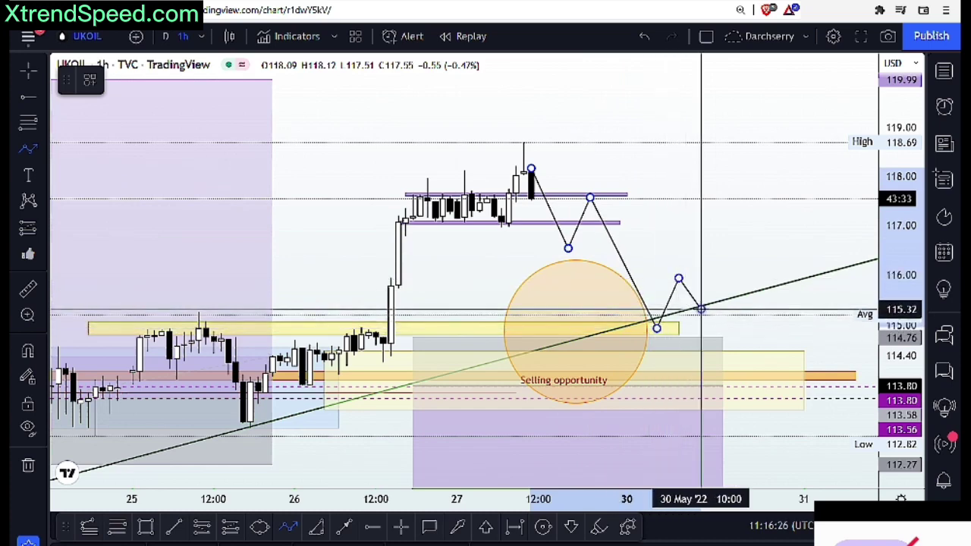
{"action": "left_click", "coordinate": [700, 308]}
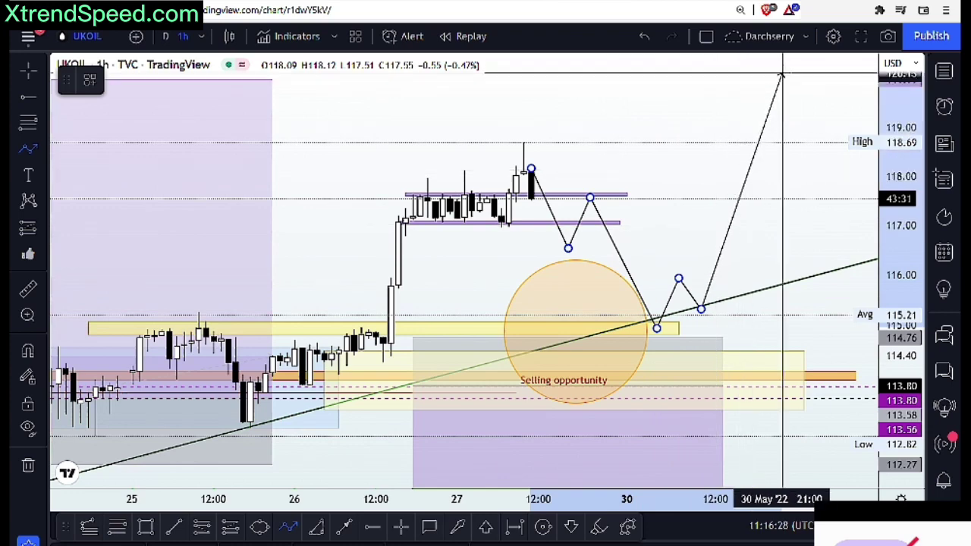
{"action": "key", "text": "Escape"}
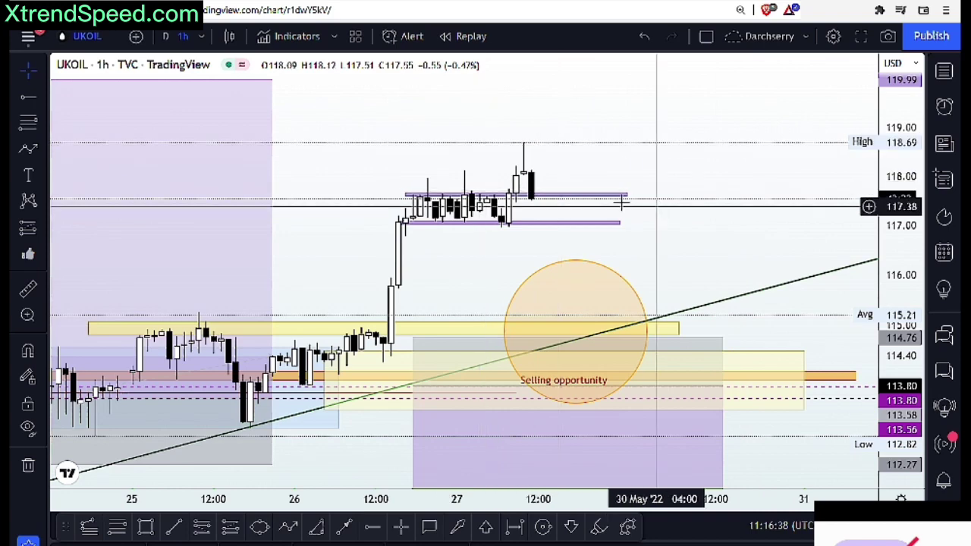
Try again to path the bearish scenario from the latest candle: range break, retest, fall to the yellow zone, bounce to about 115.71 and rally
{"action": "scroll", "coordinate": [535, 201], "scroll_direction": "down", "scroll_amount": 2}
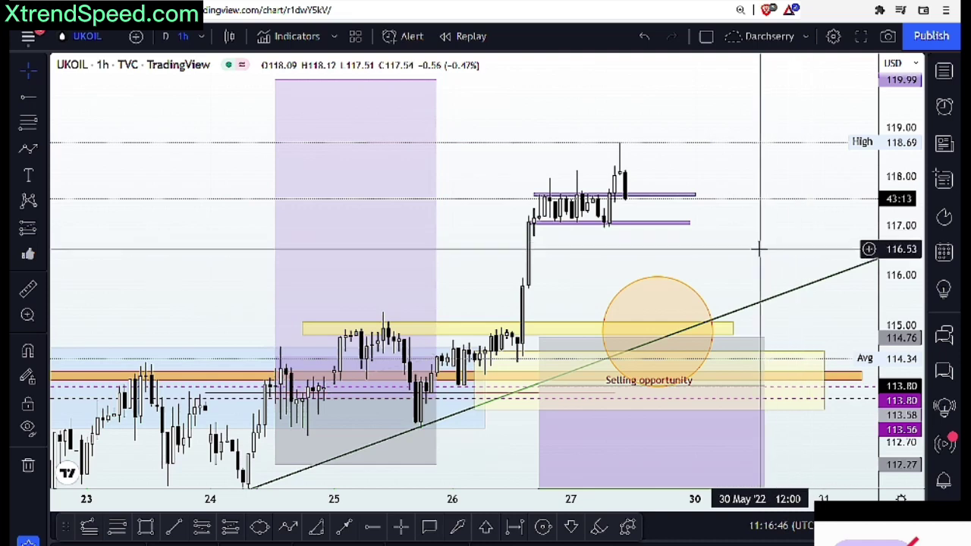
{"action": "scroll", "coordinate": [759, 248], "scroll_direction": "up", "scroll_amount": 2}
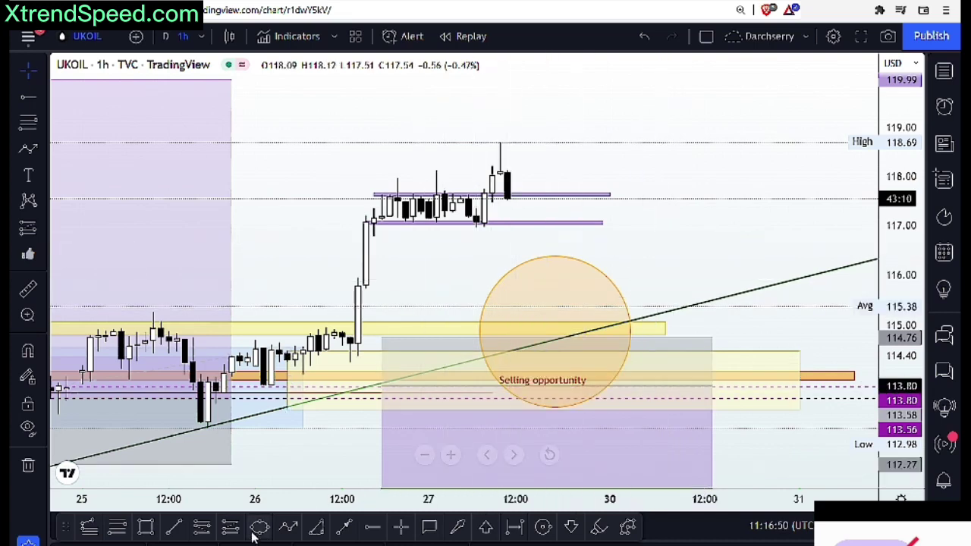
{"action": "left_click", "coordinate": [289, 527]}
{"action": "left_click", "coordinate": [506, 188]}
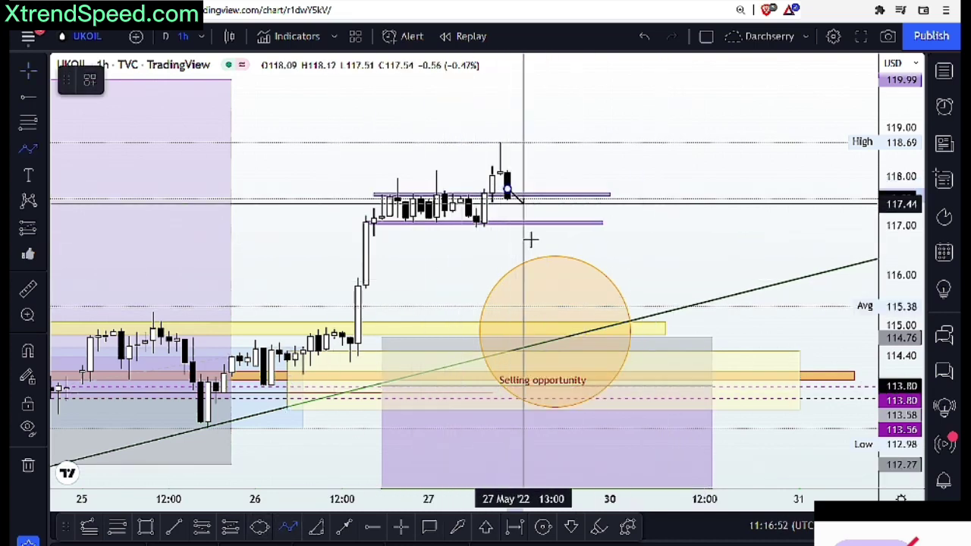
{"action": "left_click", "coordinate": [562, 201]}
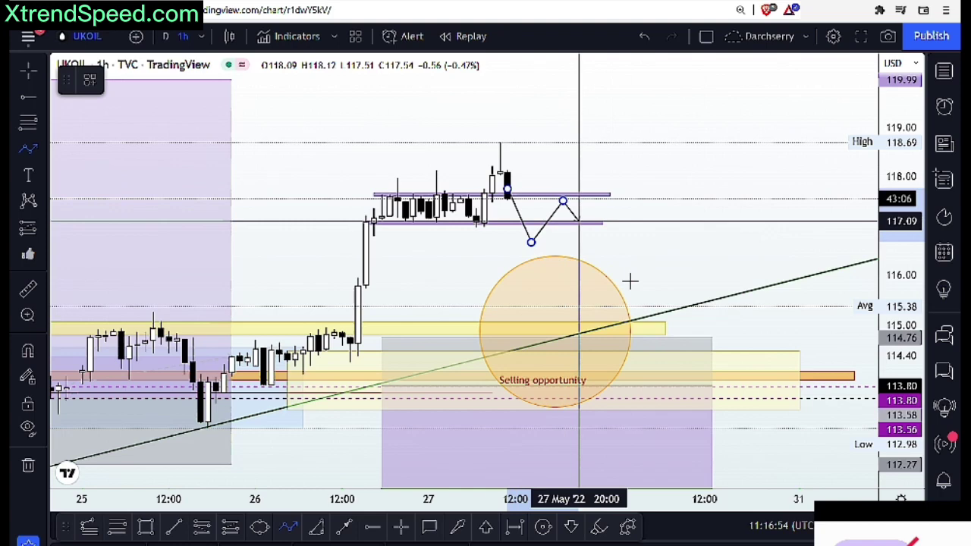
{"action": "left_click", "coordinate": [649, 330]}
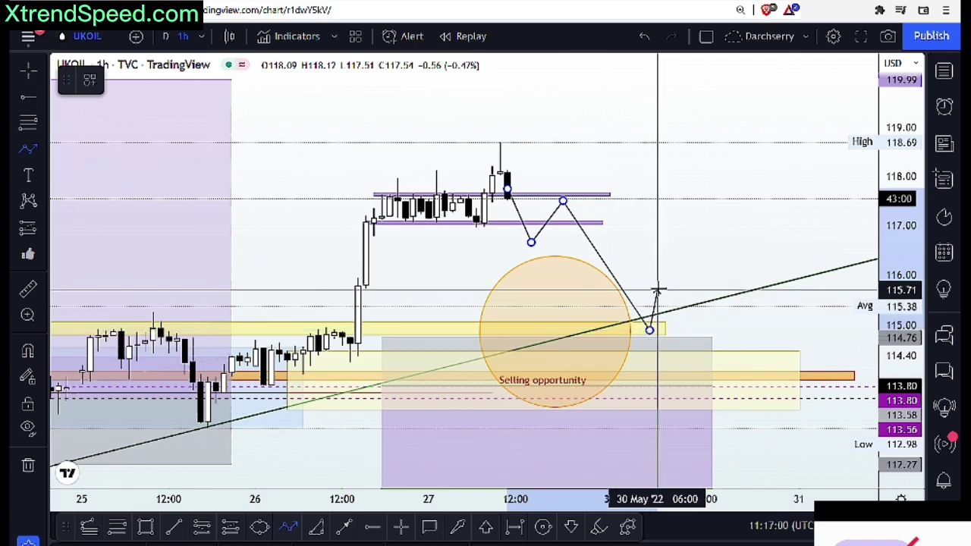
{"action": "left_click", "coordinate": [657, 289]}
{"action": "left_click", "coordinate": [674, 309]}
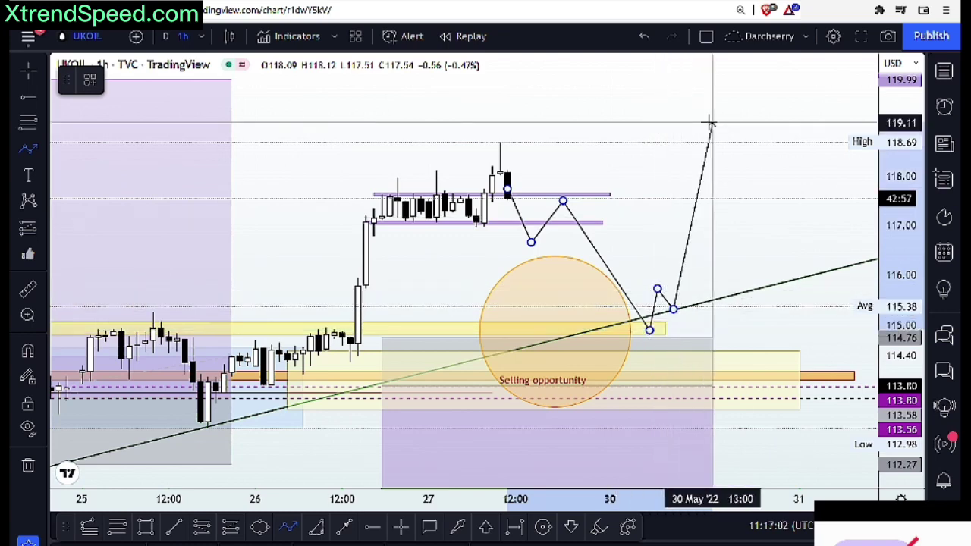
{"action": "key", "text": "Escape"}
{"action": "right_click", "coordinate": [709, 123]}
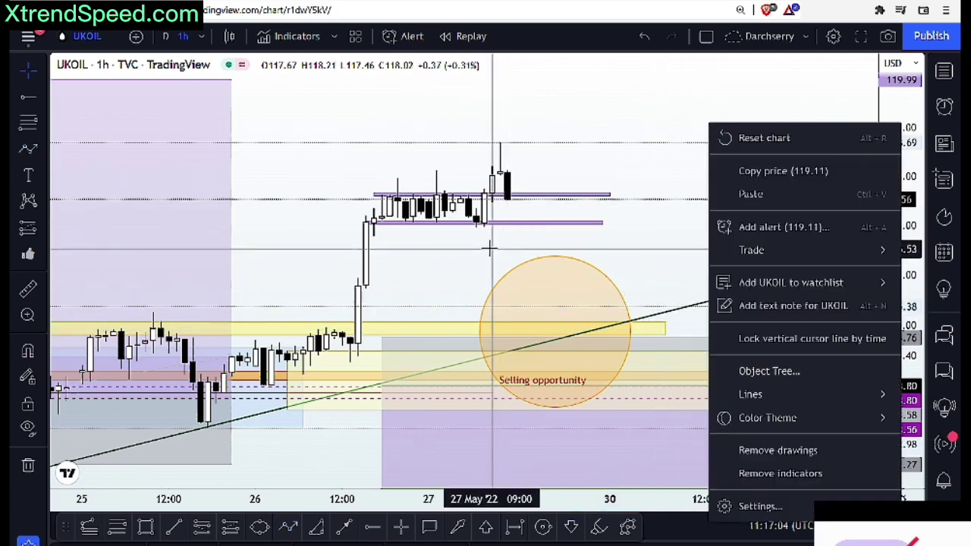
Try to path a bullish scenario from the range low to the recent high, into the range, up to 118.08, back to 117.49 and higher
{"action": "left_click", "coordinate": [289, 528]}
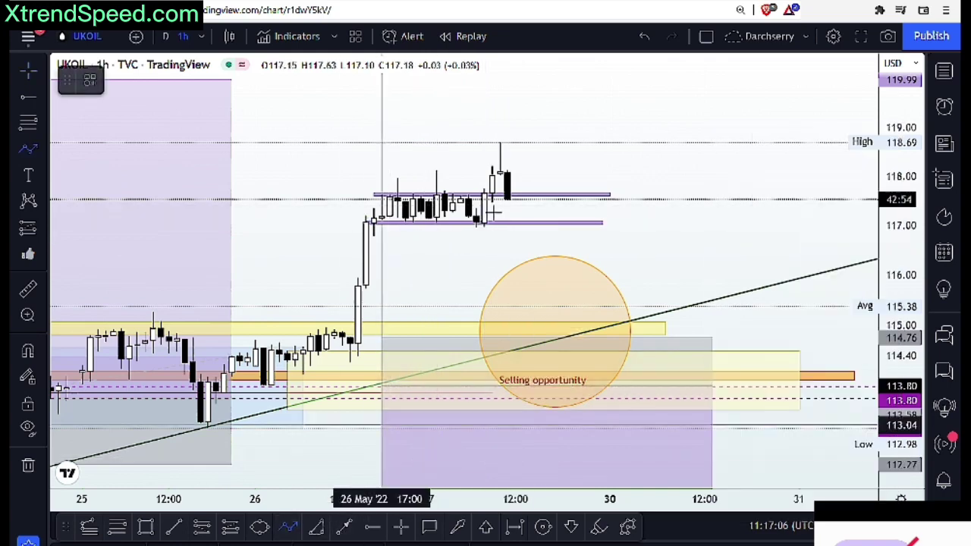
{"action": "left_click", "coordinate": [476, 226]}
{"action": "left_click", "coordinate": [500, 147]}
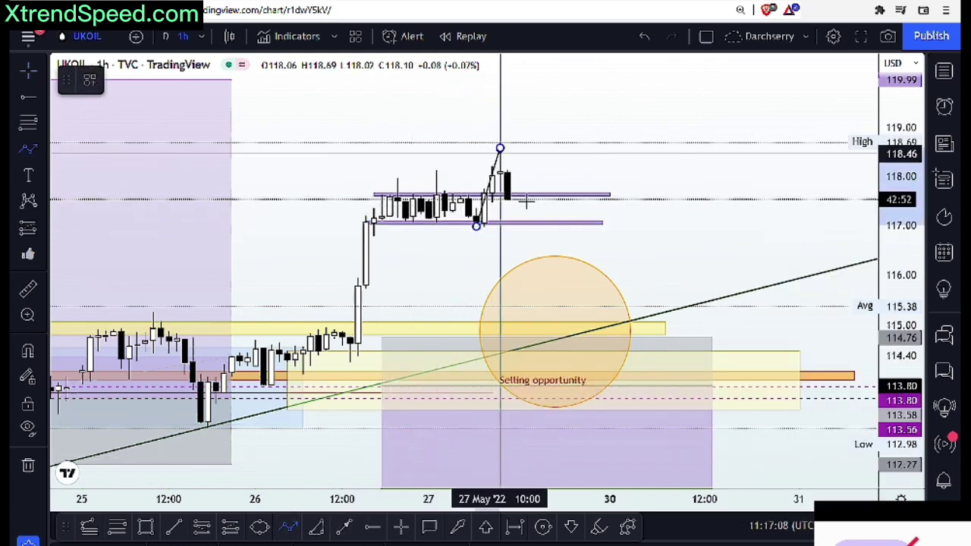
{"action": "left_click", "coordinate": [531, 212]}
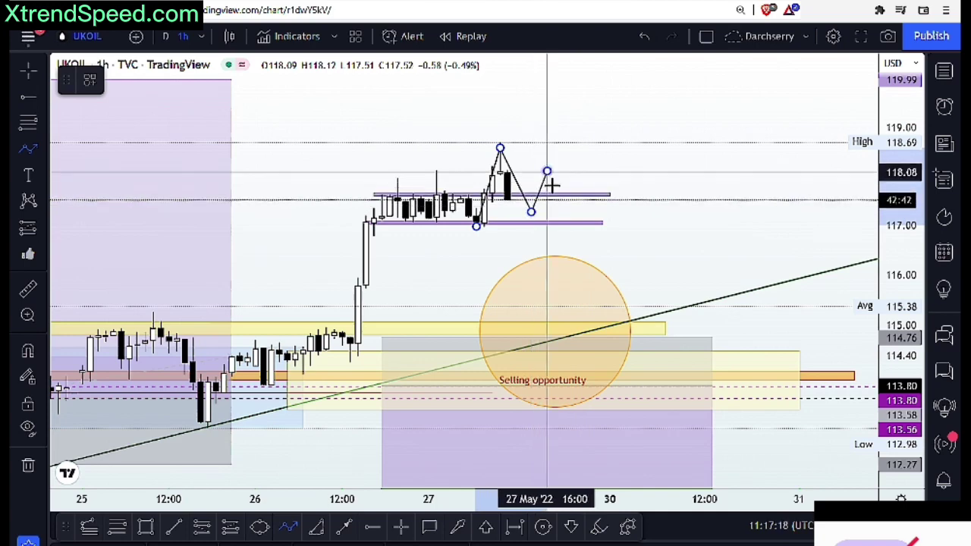
{"action": "left_click", "coordinate": [547, 171]}
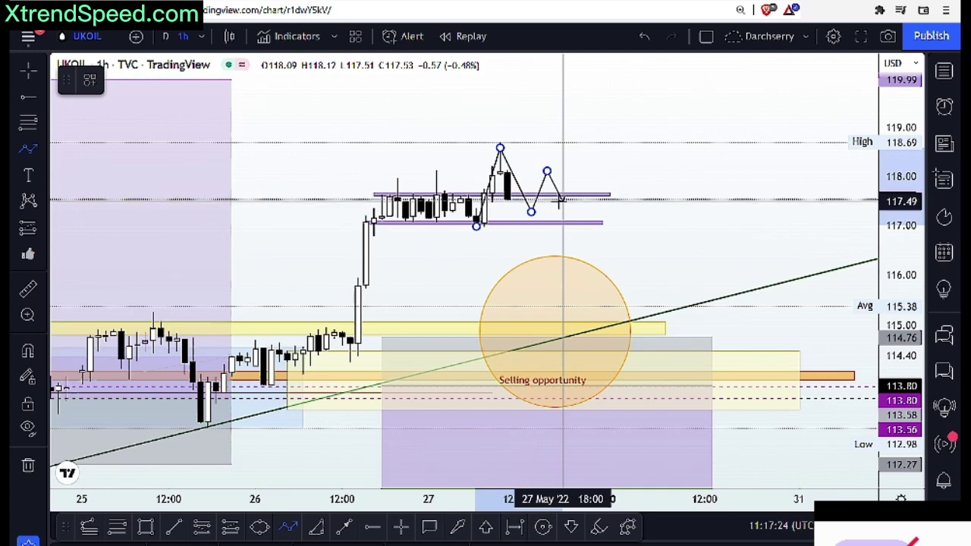
{"action": "left_click", "coordinate": [562, 199]}
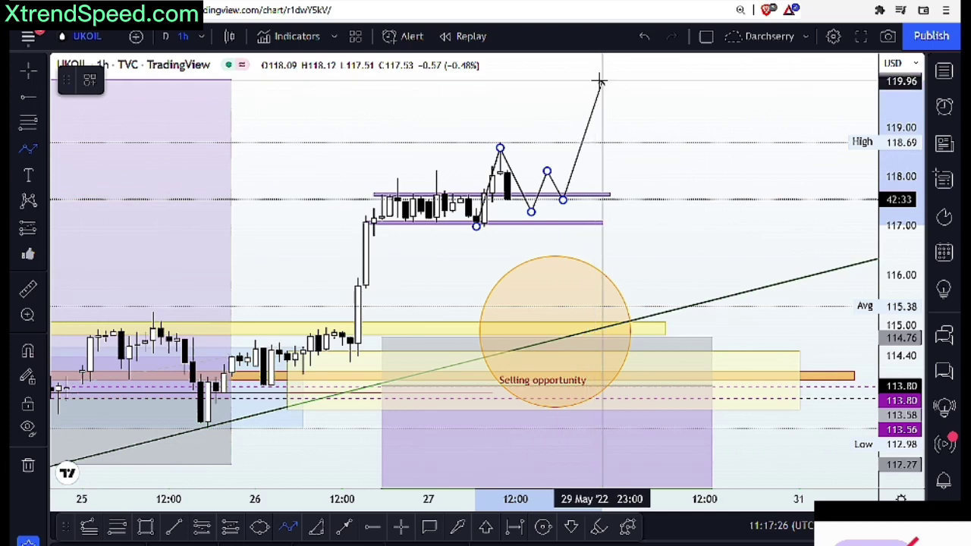
{"action": "key", "text": "Escape"}
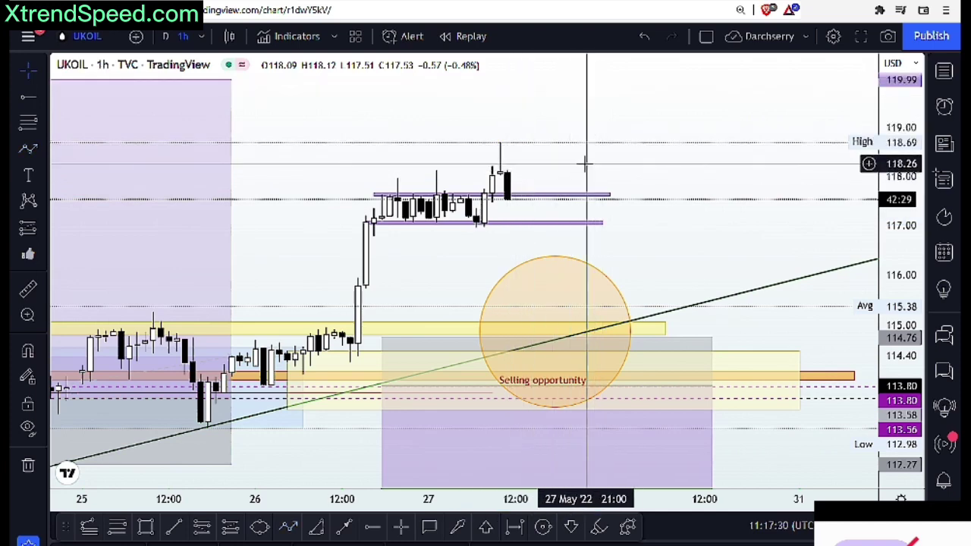
Load the USOIL chart from the watchlist and frame its 26 May breakout above the falling red trend line and the demand zone
{"action": "scroll", "coordinate": [584, 163], "scroll_direction": "down", "scroll_amount": 5}
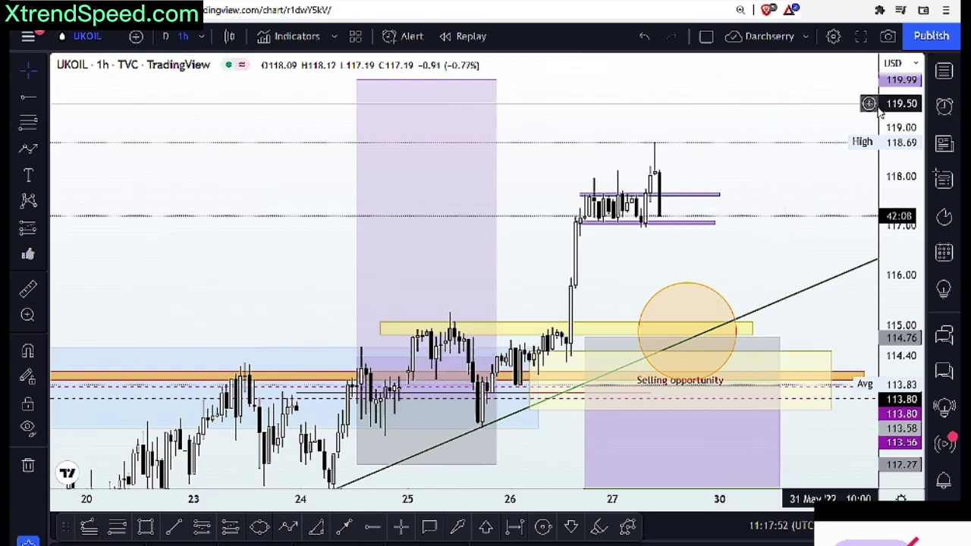
{"action": "left_click", "coordinate": [943, 72]}
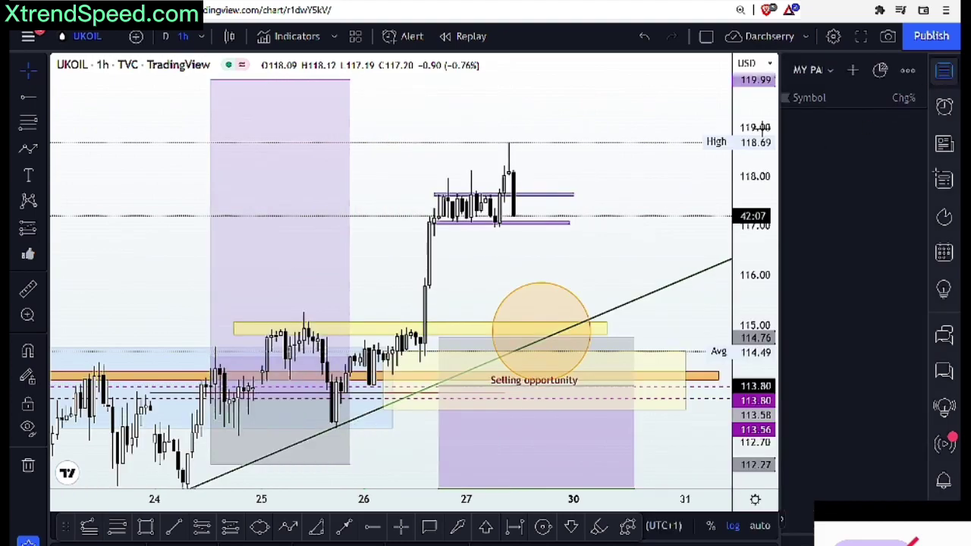
{"action": "left_click", "coordinate": [817, 146]}
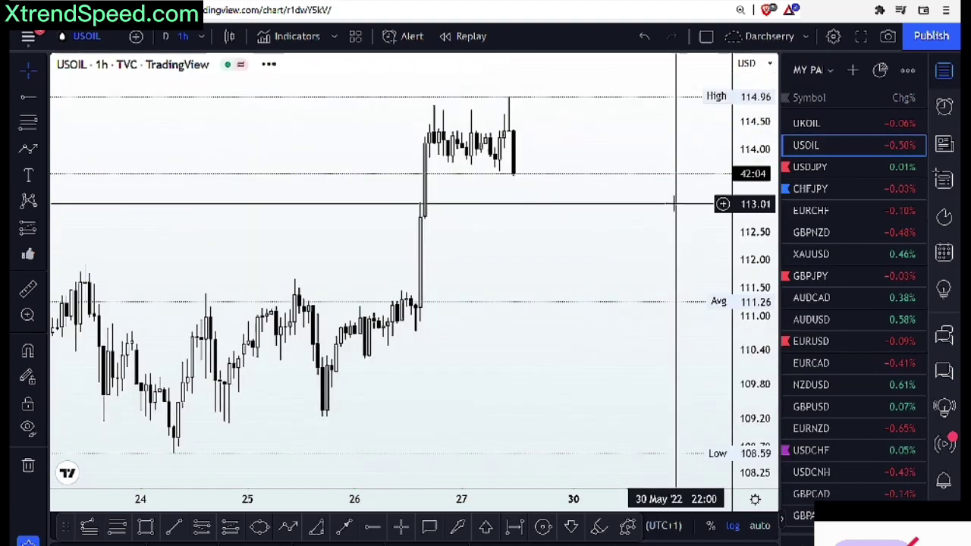
{"action": "scroll", "coordinate": [520, 221], "scroll_direction": "down", "scroll_amount": 5}
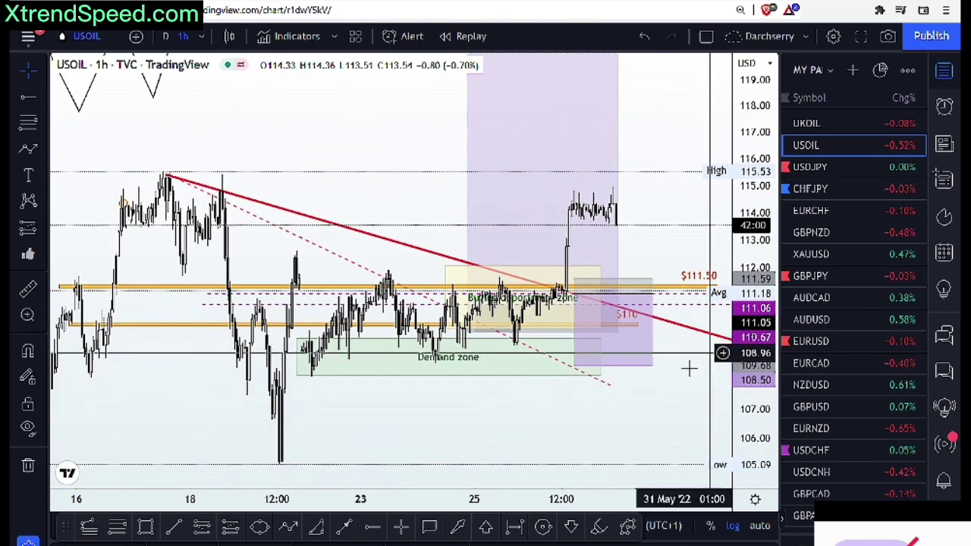
{"action": "left_click", "coordinate": [508, 372]}
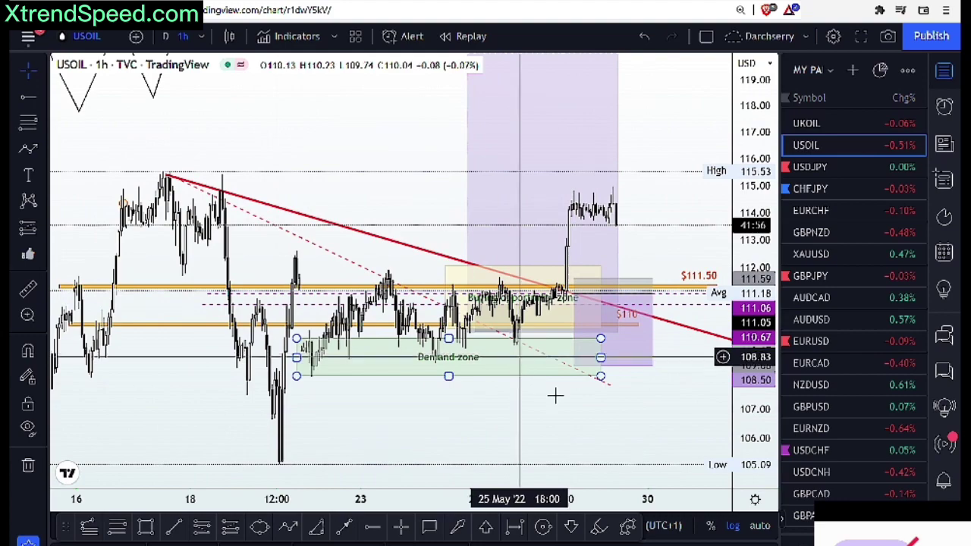
{"action": "scroll", "coordinate": [570, 398], "scroll_direction": "up", "scroll_amount": 5}
{"action": "left_click_drag", "start_coordinate": [613, 379], "coordinate": [656, 444]}
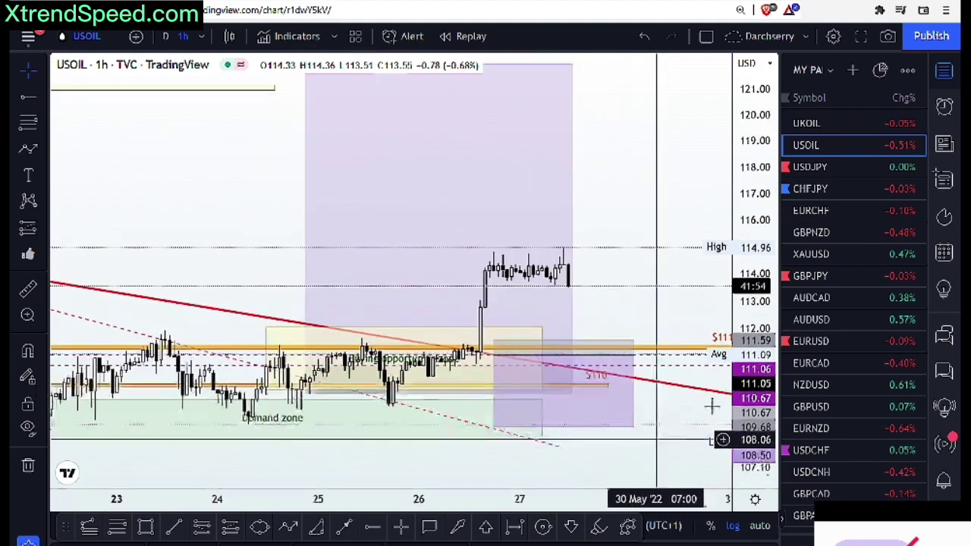
Measure the 26 May breakout rally from its base beside the $111.50 level up to the start of the consolidation
{"action": "left_click_drag", "start_coordinate": [742, 366], "coordinate": [737, 244]}
{"action": "left_click", "coordinate": [515, 423]}
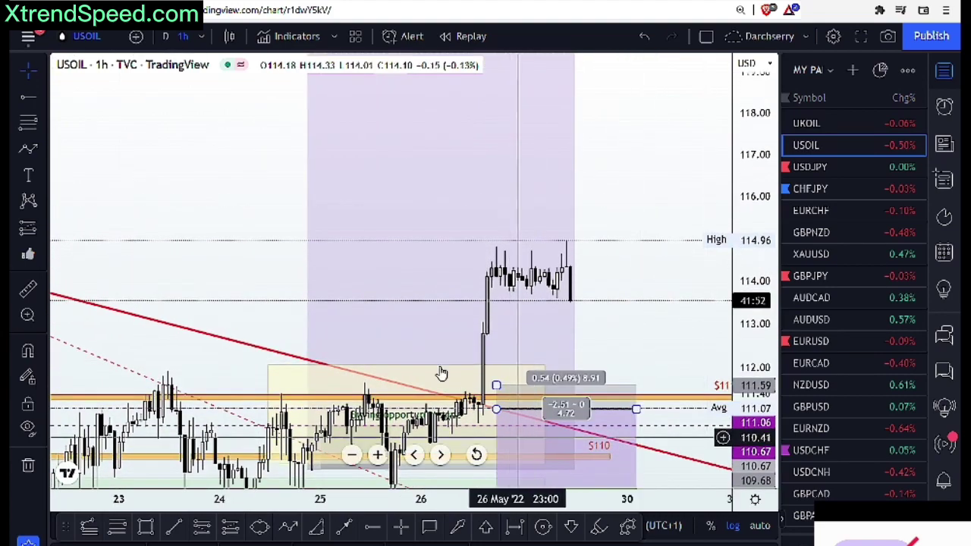
{"action": "left_click", "coordinate": [605, 330]}
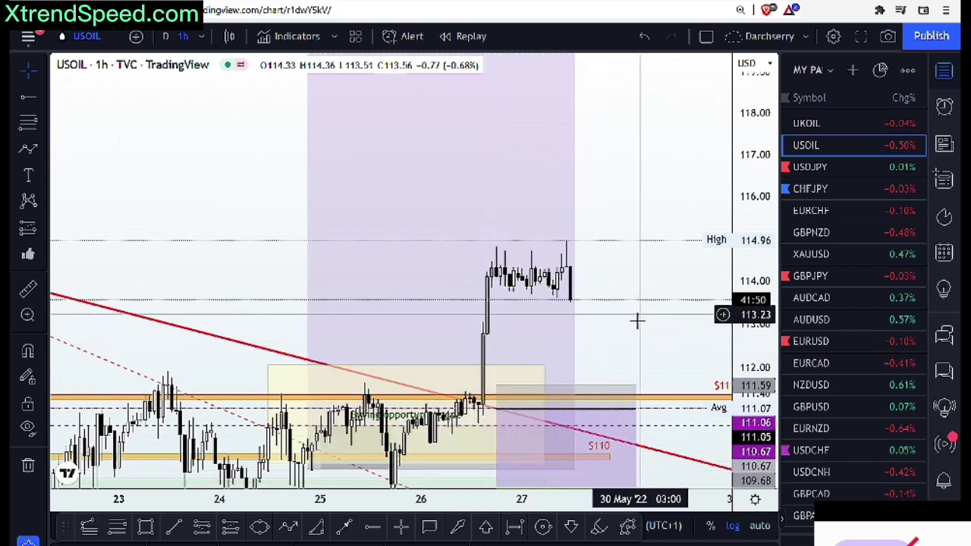
{"action": "left_click_drag", "start_coordinate": [637, 320], "coordinate": [674, 308]}
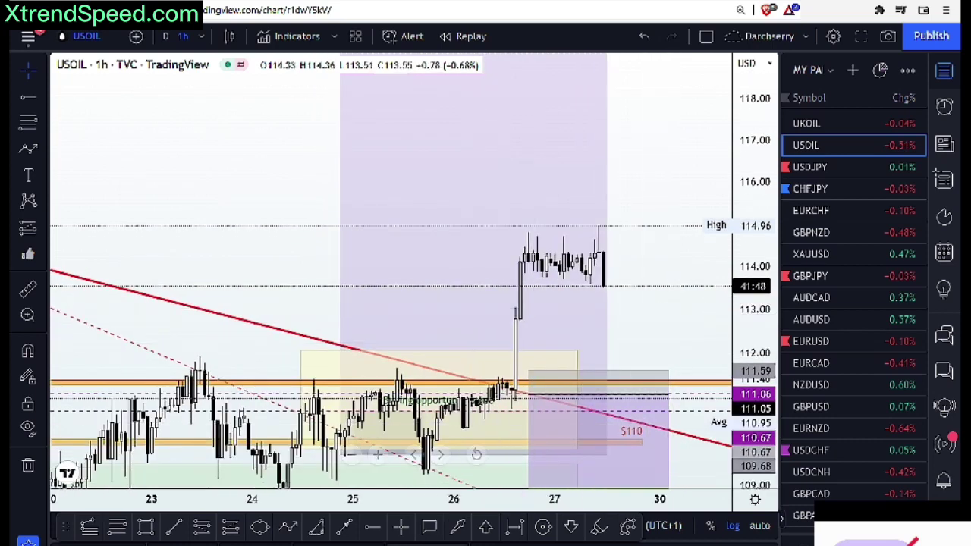
{"action": "left_click", "coordinate": [28, 289]}
{"action": "left_click", "coordinate": [504, 396]}
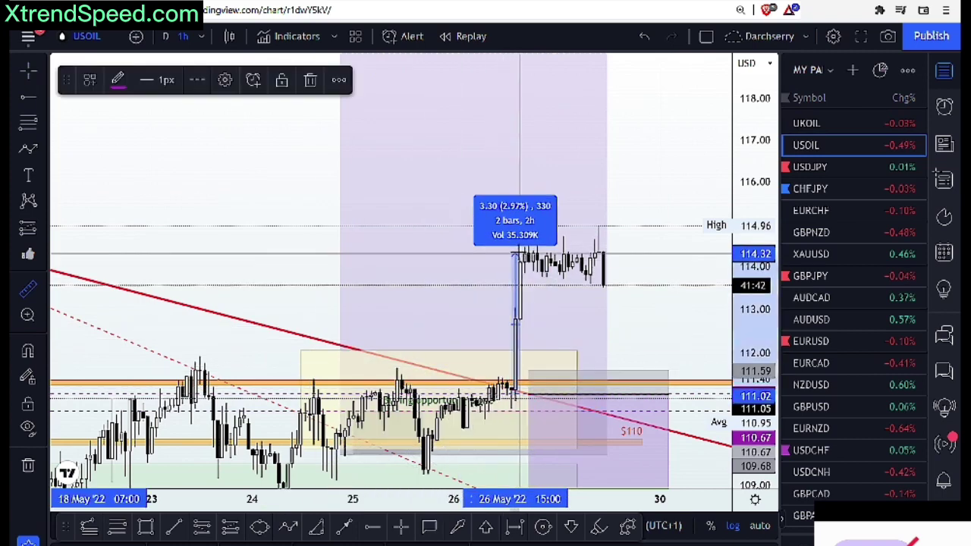
{"action": "left_click", "coordinate": [519, 253]}
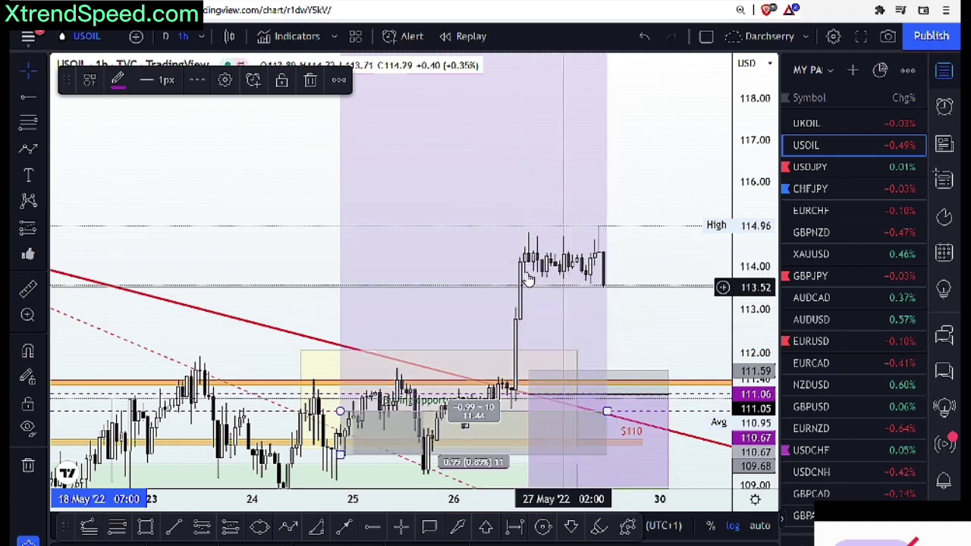
Frame the price swings since mid-May around the falling red trend line and display them as a line chart
{"action": "scroll", "coordinate": [688, 276], "scroll_direction": "down", "scroll_amount": 5}
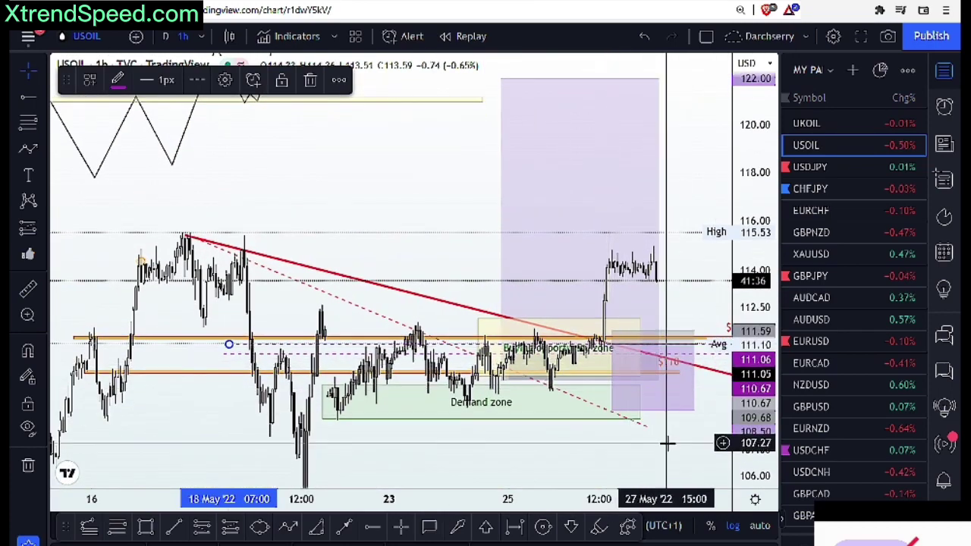
{"action": "mouse_move", "coordinate": [666, 442]}
{"action": "left_mouse_down"}
{"action": "mouse_move", "coordinate": [613, 442]}
{"action": "mouse_move", "coordinate": [599, 414]}
{"action": "left_mouse_up"}
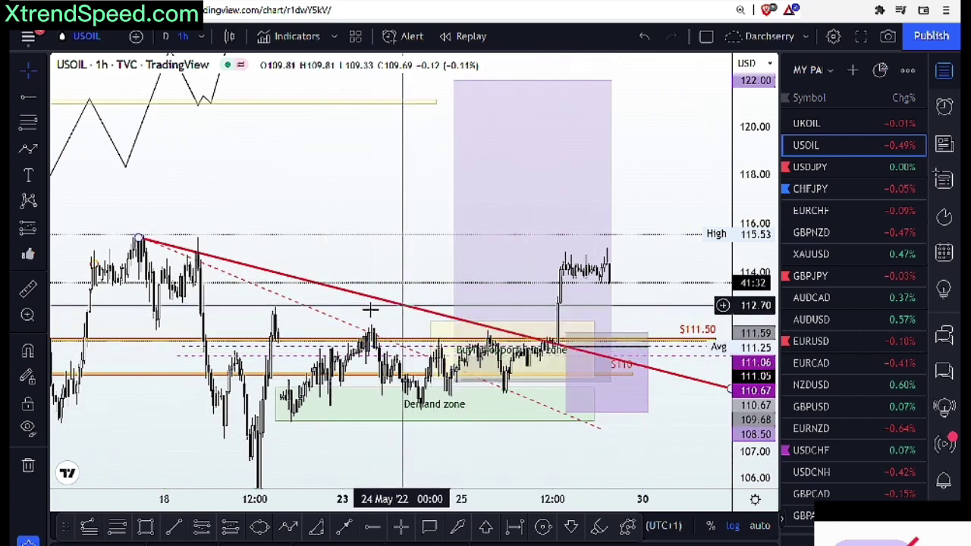
{"action": "scroll", "coordinate": [415, 299], "scroll_direction": "up", "scroll_amount": 1}
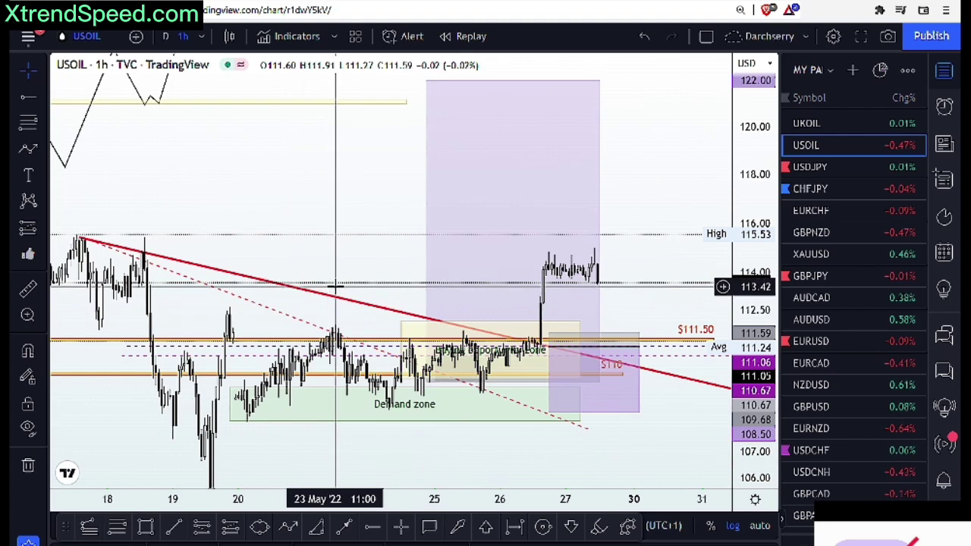
{"action": "scroll", "coordinate": [343, 287], "scroll_direction": "down", "scroll_amount": 3}
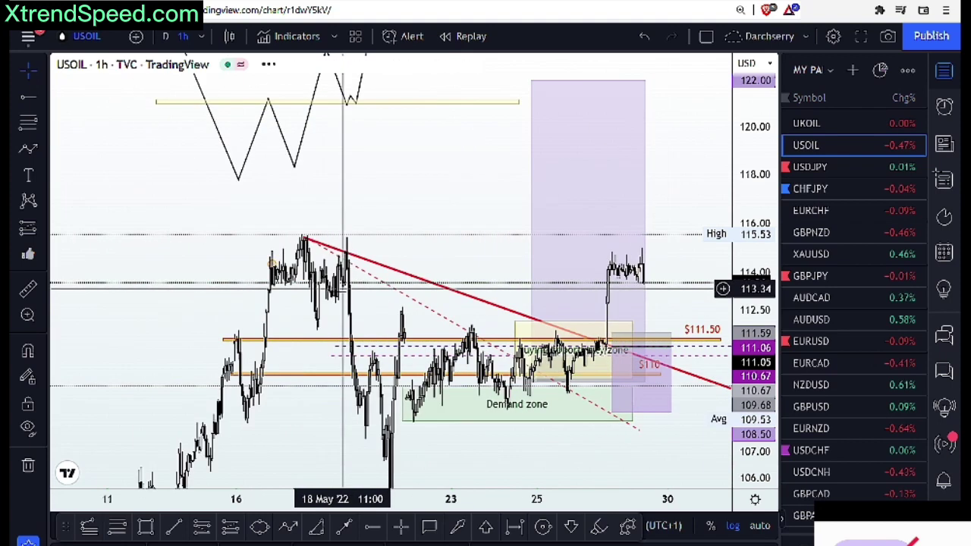
{"action": "left_click", "coordinate": [231, 38]}
{"action": "left_click", "coordinate": [261, 159]}
{"action": "scroll", "coordinate": [334, 241], "scroll_direction": "up", "scroll_amount": 3}
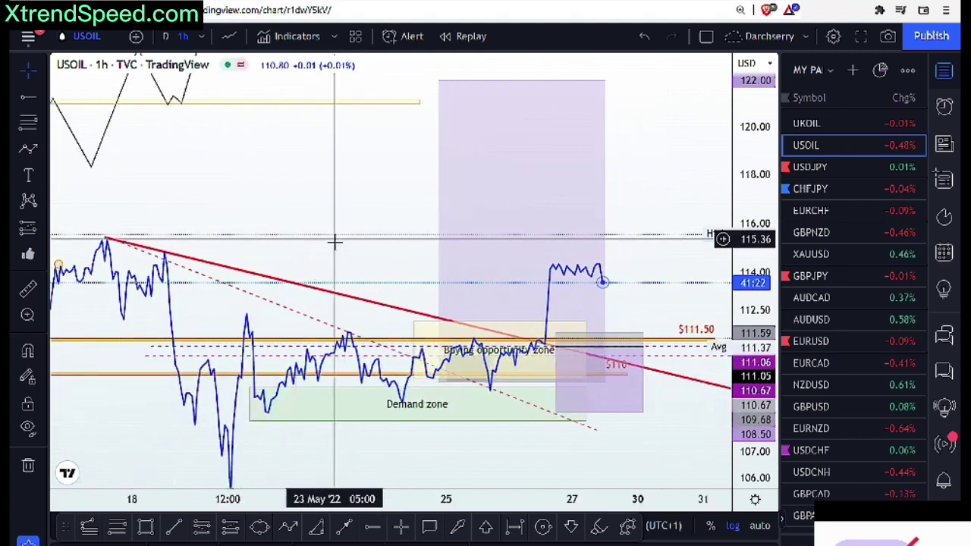
Delete the dashed falling trend line, the two dashed horizontal lines and the short position drawing near the $110 level
{"action": "left_click", "coordinate": [330, 330]}
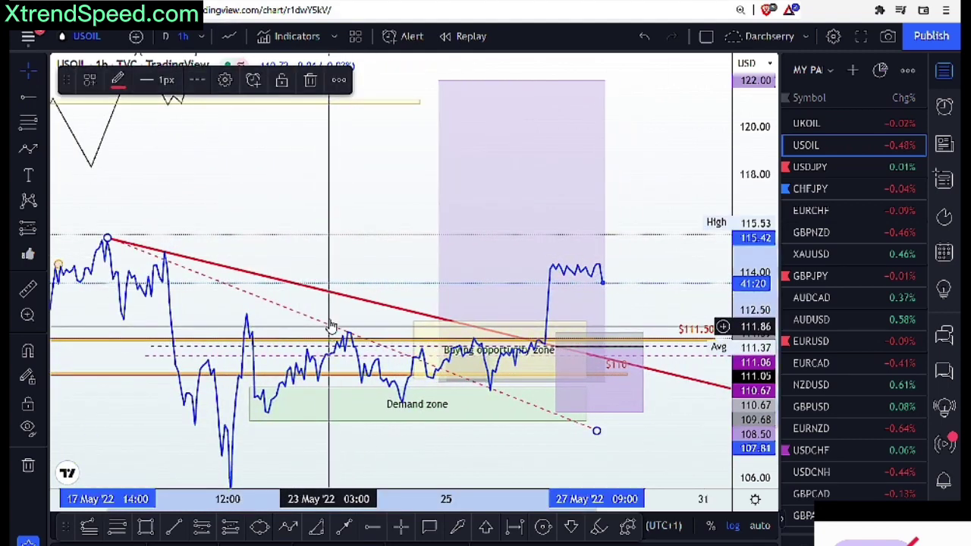
{"action": "key", "text": "Delete"}
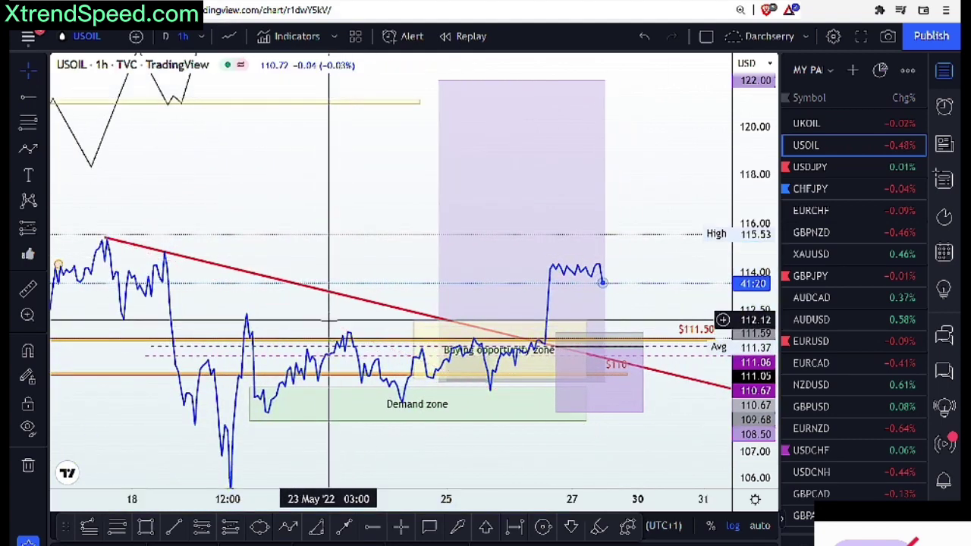
{"action": "left_click", "coordinate": [373, 357]}
{"action": "key", "text": "Delete"}
{"action": "left_click", "coordinate": [378, 345]}
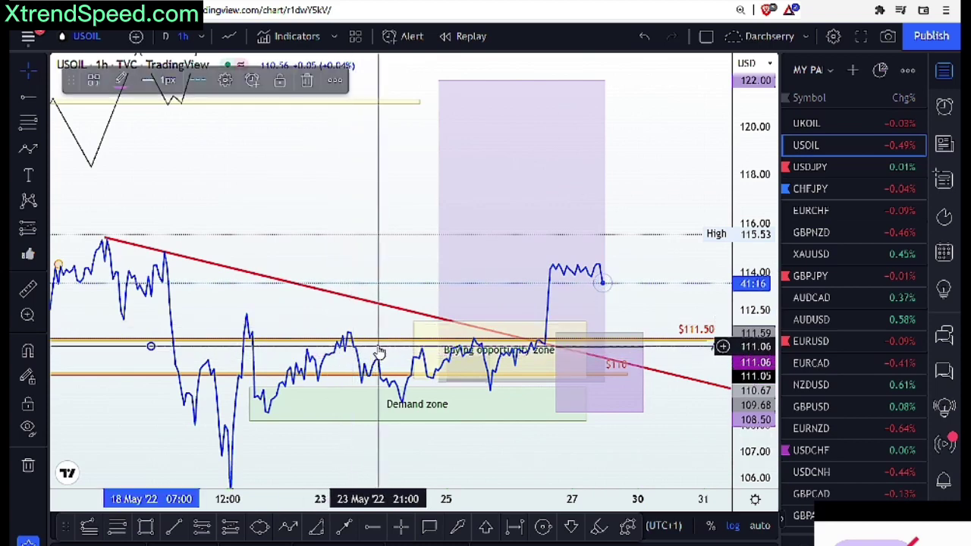
{"action": "key", "text": "Delete"}
{"action": "left_click", "coordinate": [617, 410]}
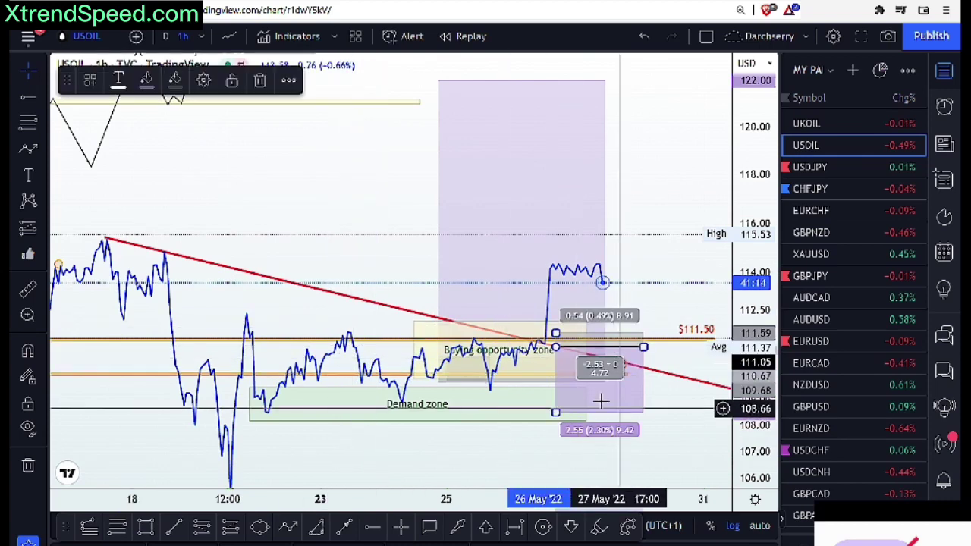
{"action": "key", "text": "Delete"}
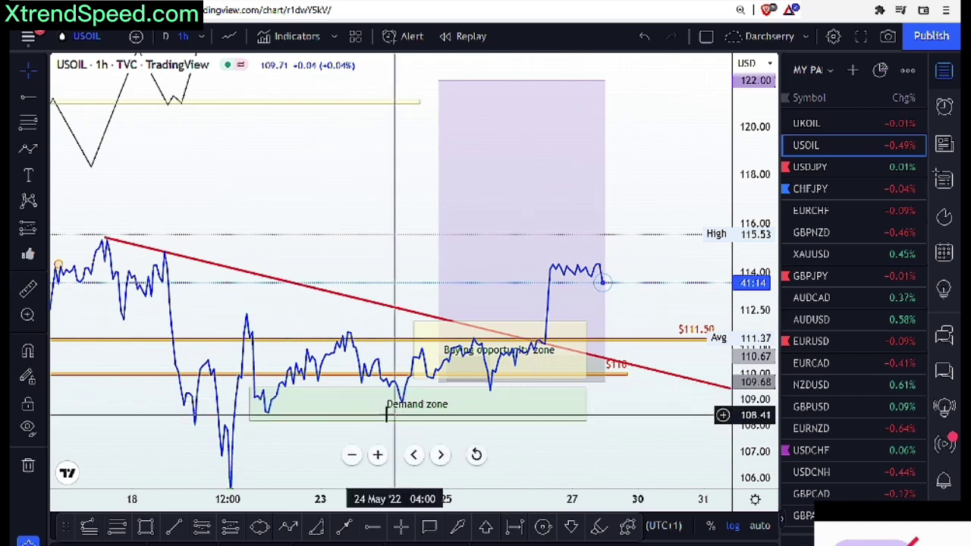
Remove the $110 level and the yellow Buying opportunity zone, and return the chart to candles
{"action": "left_click", "coordinate": [618, 374]}
{"action": "key", "text": "Delete"}
{"action": "left_click", "coordinate": [472, 418]}
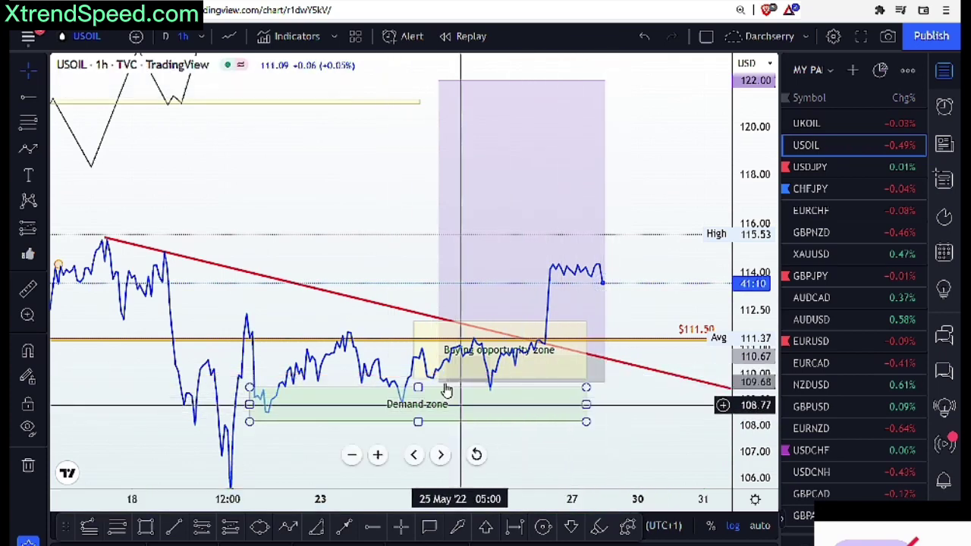
{"action": "left_click", "coordinate": [556, 369]}
{"action": "left_click", "coordinate": [414, 337]}
{"action": "key", "text": "Delete"}
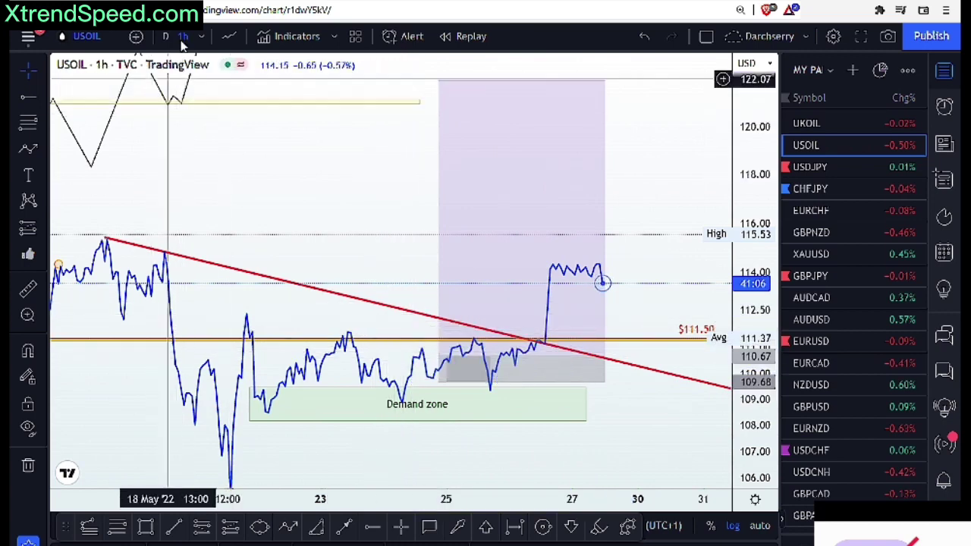
{"action": "left_click", "coordinate": [229, 37]}
{"action": "left_click", "coordinate": [245, 104]}
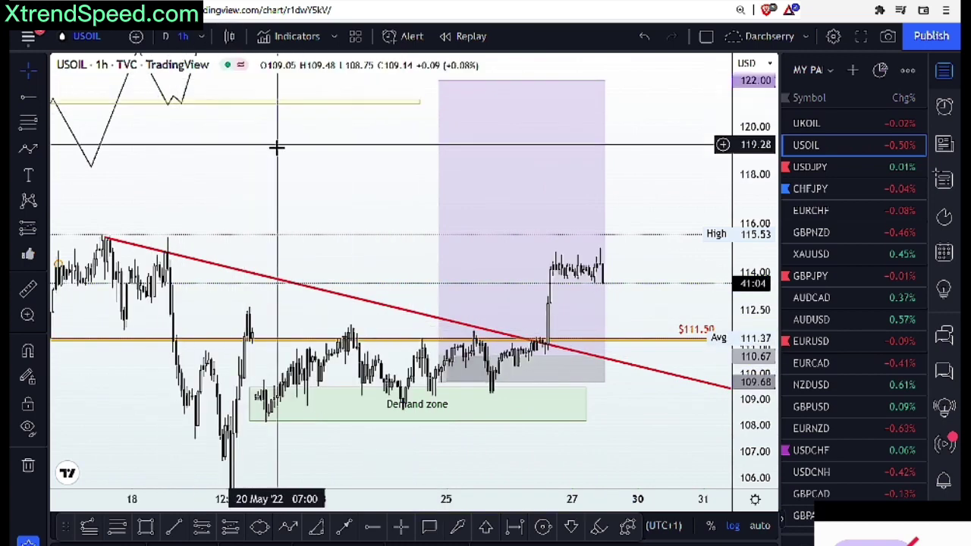
Using the line chart view, move the thin yellow zone from 121 down to about 112.90–113.12, and restore candles
{"action": "left_click", "coordinate": [228, 40]}
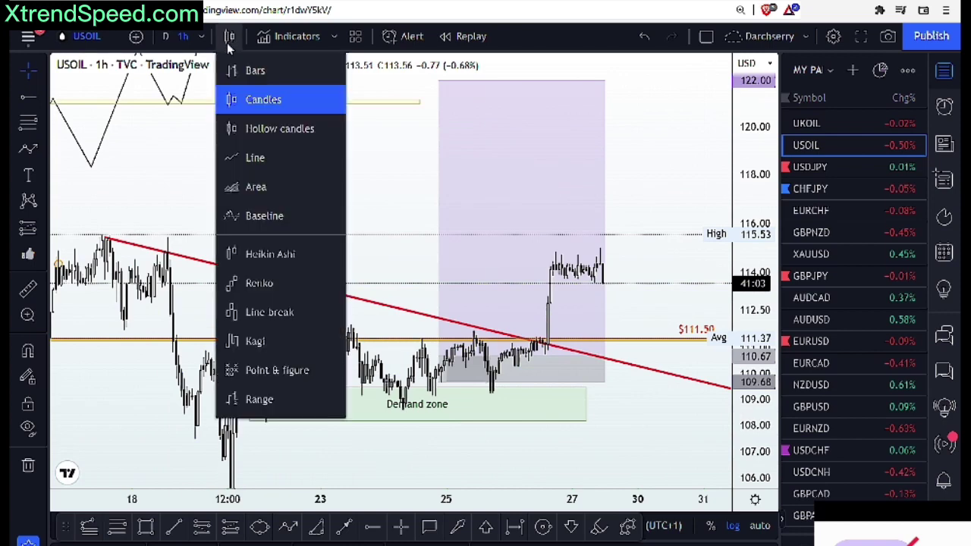
{"action": "left_click", "coordinate": [247, 158]}
{"action": "scroll", "coordinate": [191, 279], "scroll_direction": "down", "scroll_amount": 3}
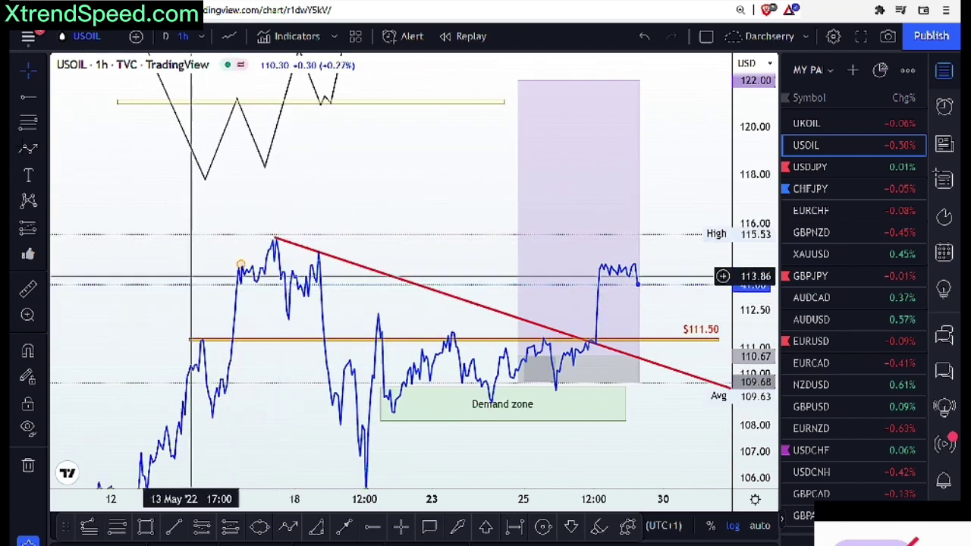
{"action": "mouse_move", "coordinate": [286, 101]}
{"action": "left_mouse_down"}
{"action": "mouse_move", "coordinate": [365, 258]}
{"action": "mouse_move", "coordinate": [436, 304]}
{"action": "mouse_move", "coordinate": [462, 296]}
{"action": "left_mouse_up"}
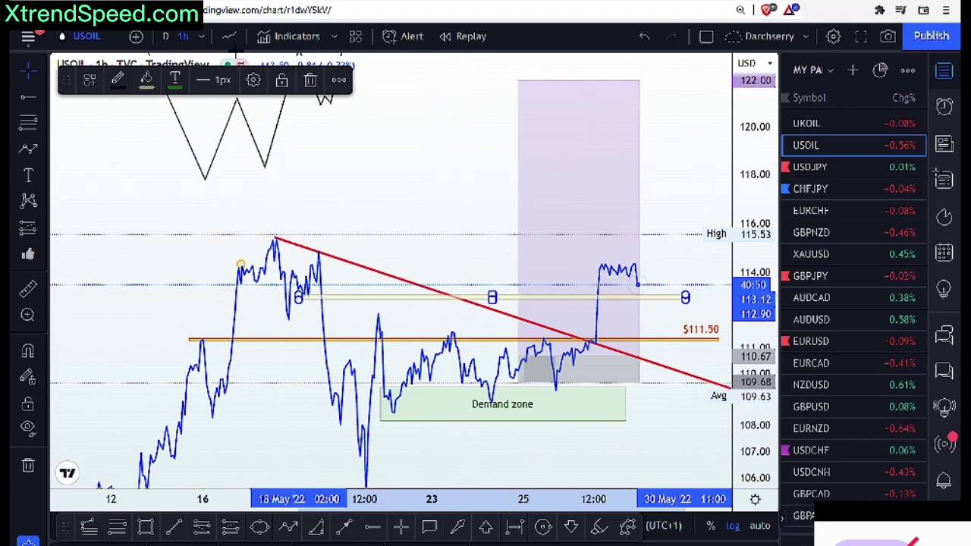
{"action": "left_click", "coordinate": [230, 37]}
{"action": "left_click", "coordinate": [262, 98]}
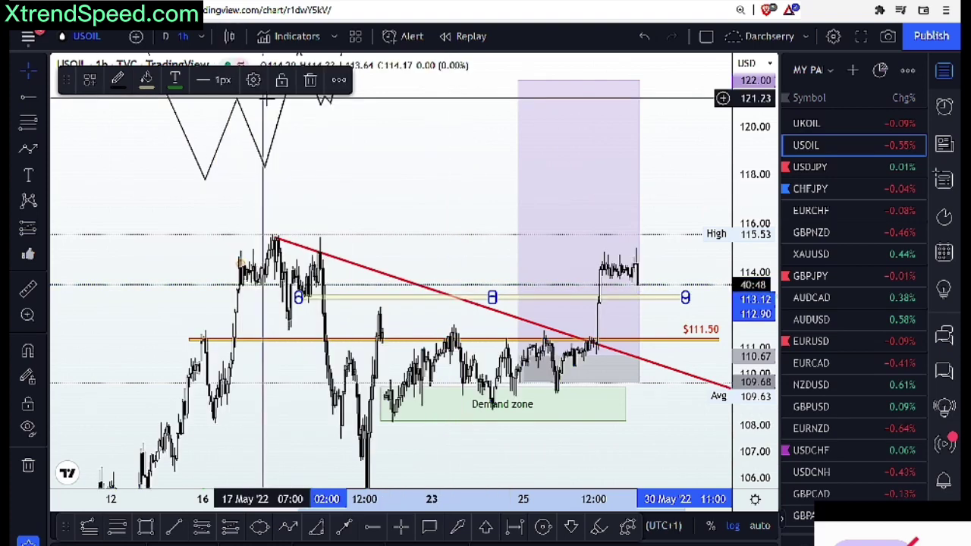
Try to path a scenario from the latest candles down to about 110.86, up to 112, back to 111.20 and up towards 119.90
{"action": "scroll", "coordinate": [591, 313], "scroll_direction": "up", "scroll_amount": 3}
{"action": "scroll", "coordinate": [591, 314], "scroll_direction": "up", "scroll_amount": 1}
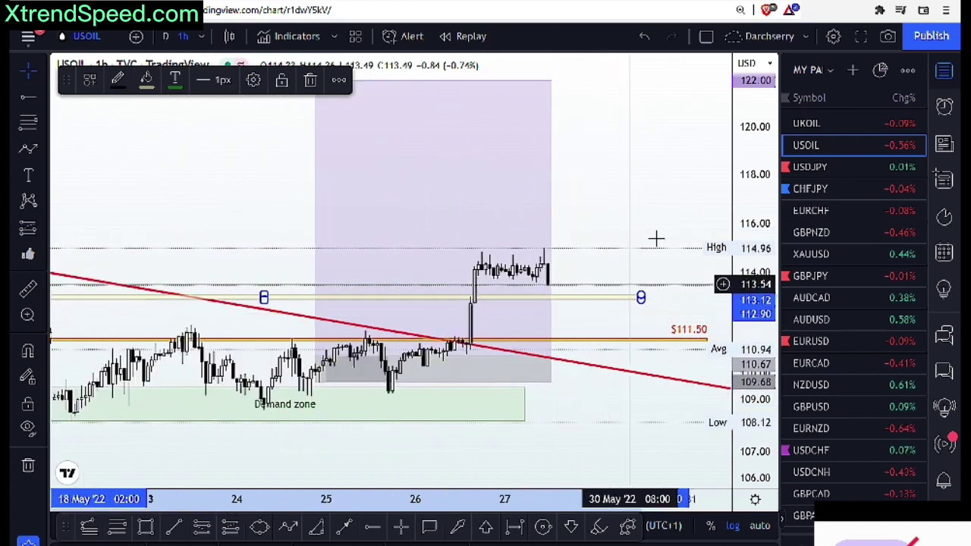
{"action": "left_click_drag", "start_coordinate": [649, 221], "coordinate": [631, 201]}
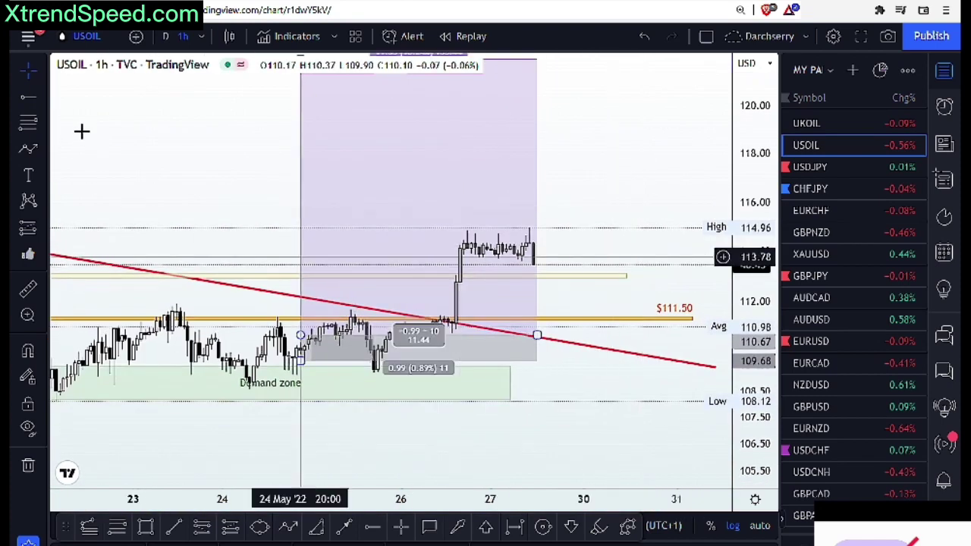
{"action": "left_click", "coordinate": [29, 149]}
{"action": "left_click", "coordinate": [523, 249]}
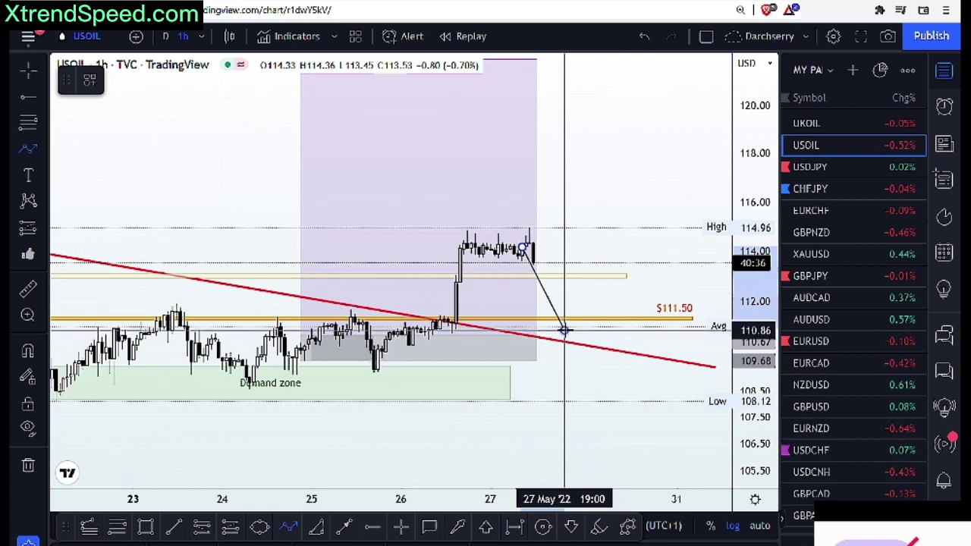
{"action": "left_click", "coordinate": [564, 330]}
{"action": "left_click", "coordinate": [580, 302]}
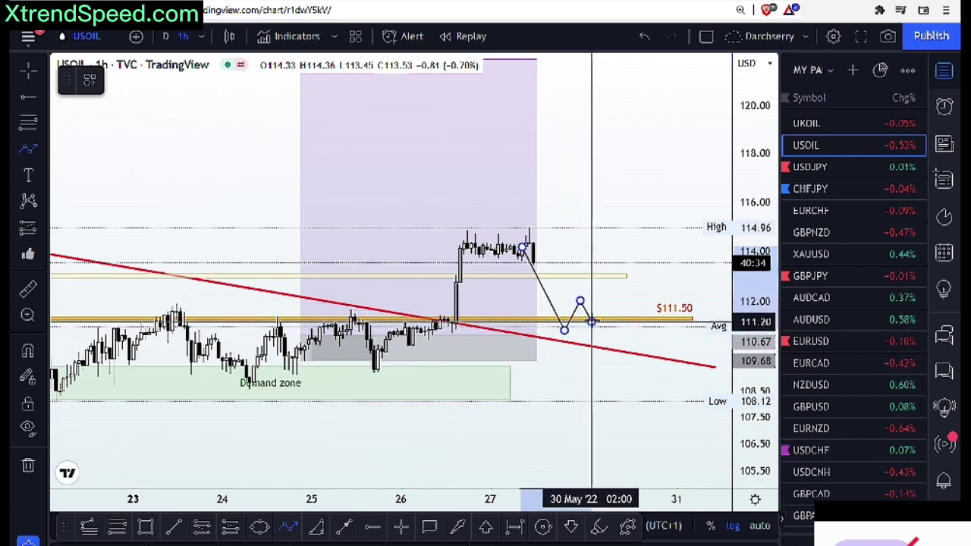
{"action": "left_click", "coordinate": [592, 321]}
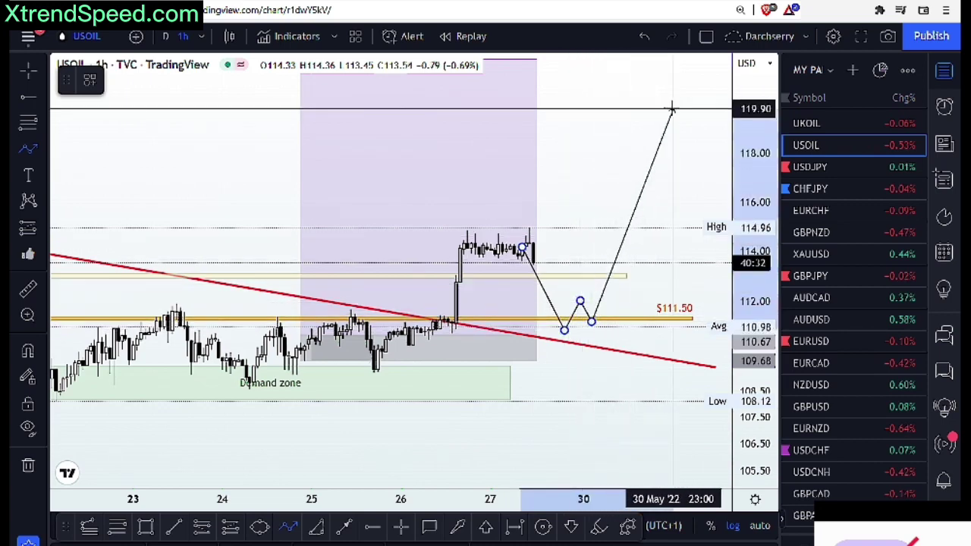
{"action": "key", "text": "Escape"}
Set the profit level price of the long position drawing to 120.00
{"action": "scroll", "coordinate": [574, 192], "scroll_direction": "down", "scroll_amount": 5}
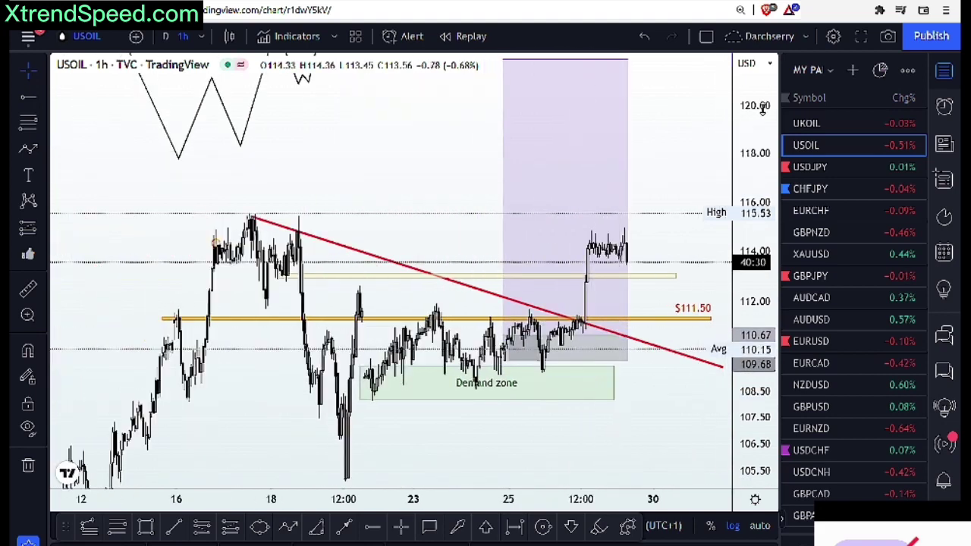
{"action": "left_click_drag", "start_coordinate": [763, 108], "coordinate": [761, 146]}
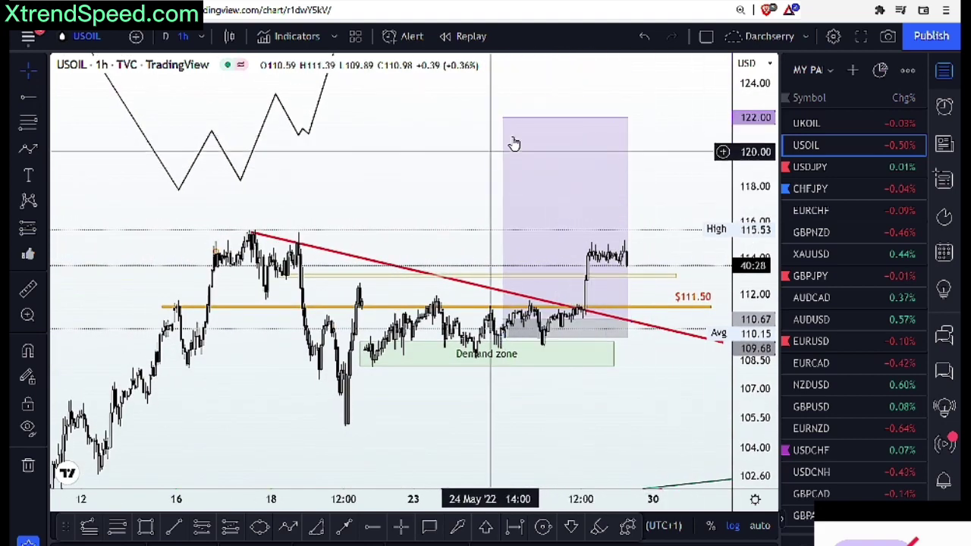
{"action": "left_click", "coordinate": [576, 160]}
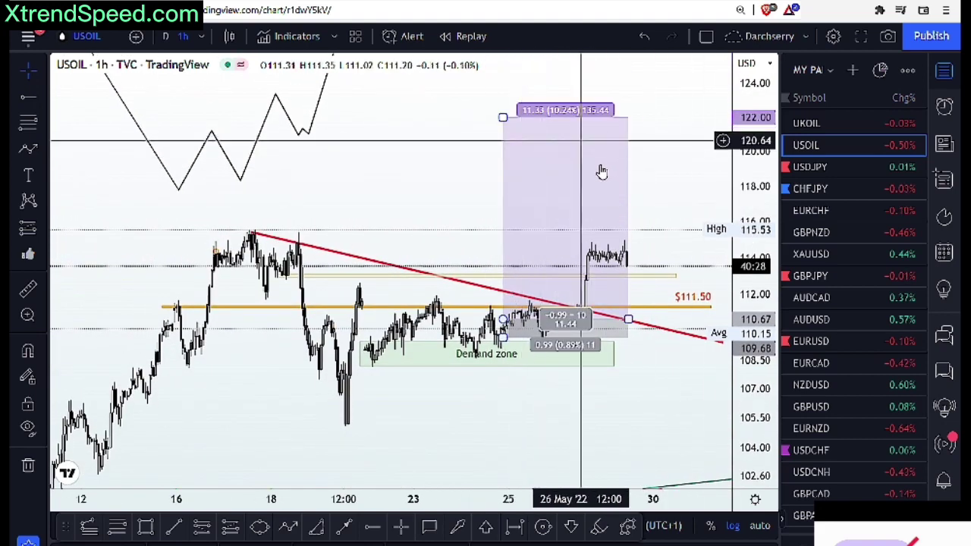
{"action": "double_click", "coordinate": [554, 131]}
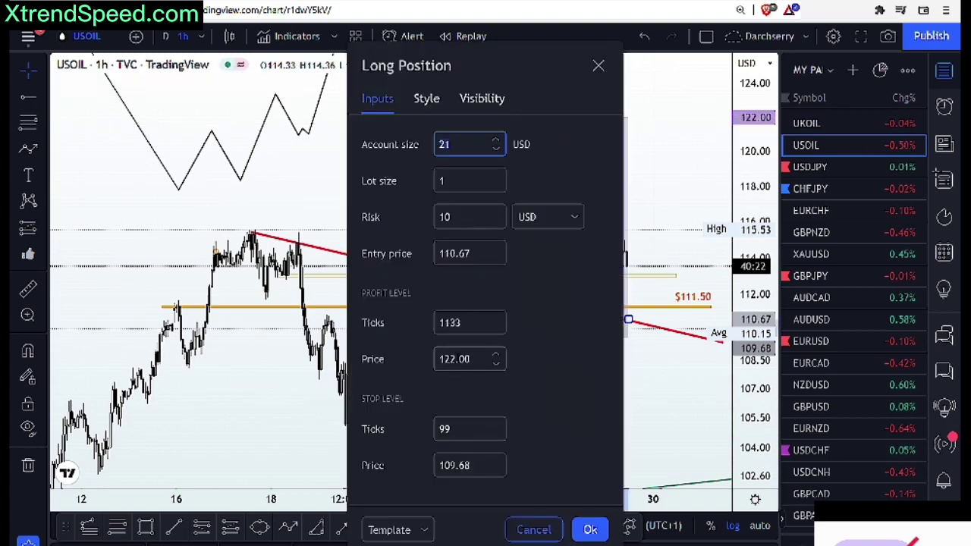
{"action": "type", "text": "0"}
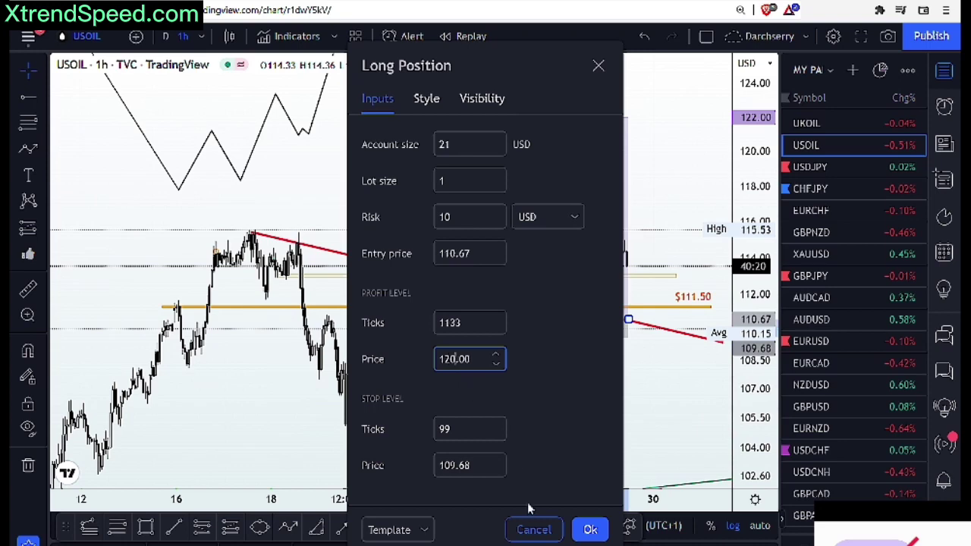
{"action": "left_click", "coordinate": [590, 529]}
{"action": "left_click", "coordinate": [680, 226]}
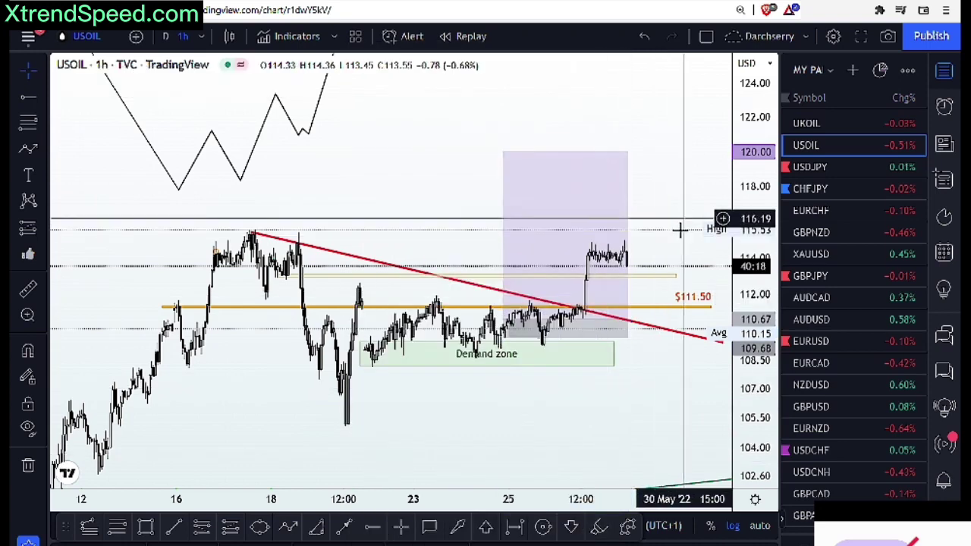
Try to path a scenario from the latest candles down to about 110.28, up to about 111.78 and back down to about 110.67
{"action": "scroll", "coordinate": [680, 244], "scroll_direction": "up", "scroll_amount": 6}
{"action": "left_click_drag", "start_coordinate": [755, 374], "coordinate": [728, 168]}
{"action": "left_click_drag", "start_coordinate": [613, 227], "coordinate": [619, 203]}
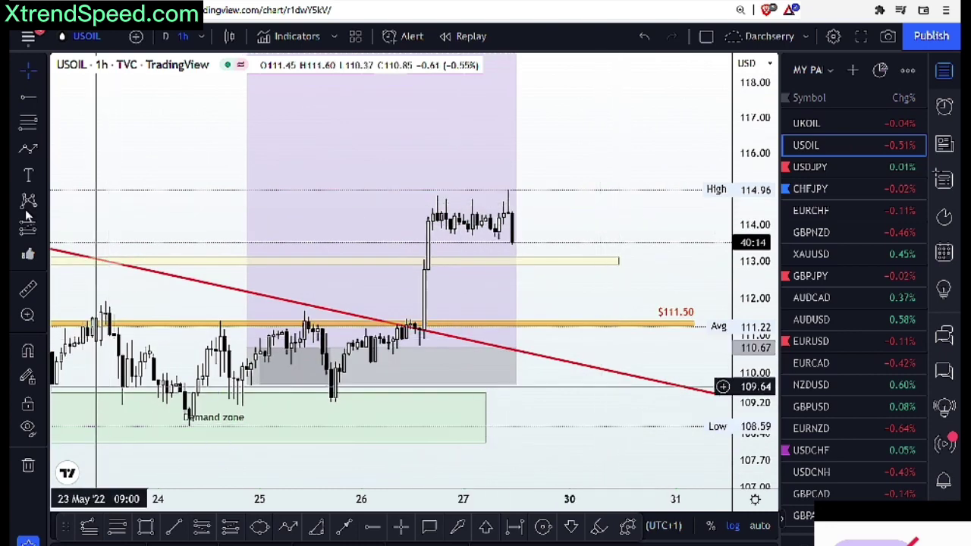
{"action": "left_click", "coordinate": [299, 527]}
{"action": "left_click", "coordinate": [508, 220]}
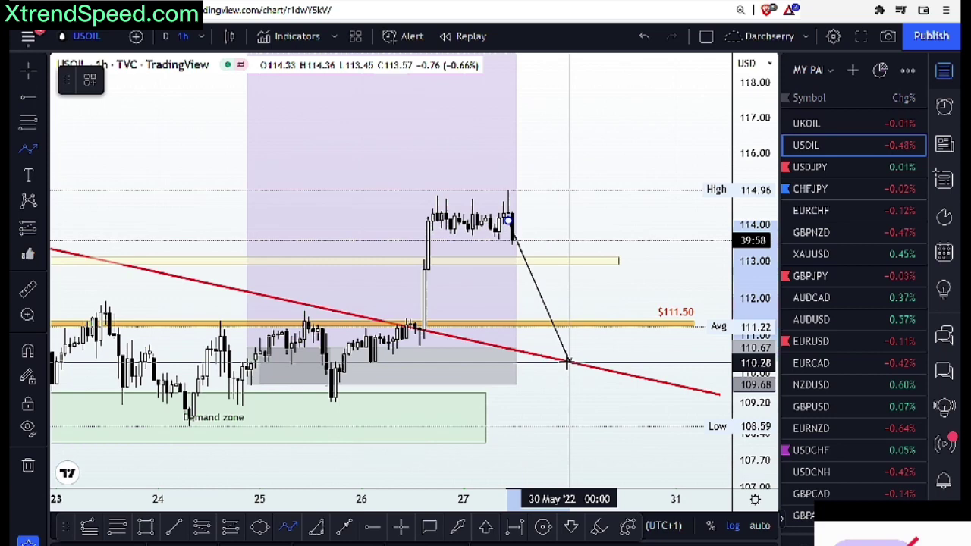
{"action": "left_click", "coordinate": [567, 364]}
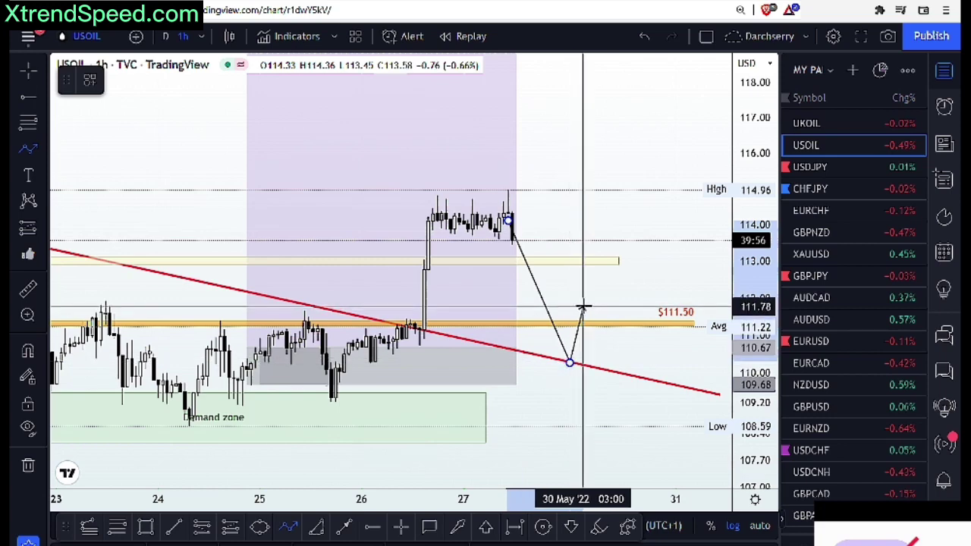
{"action": "left_click", "coordinate": [581, 308]}
{"action": "left_click", "coordinate": [610, 349]}
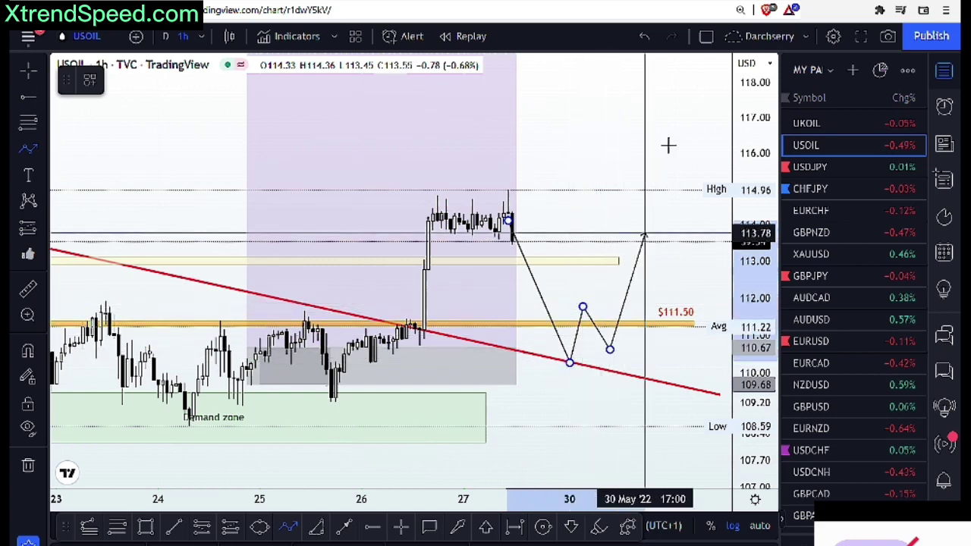
{"action": "key", "text": "Escape"}
{"action": "right_click", "coordinate": [670, 100]}
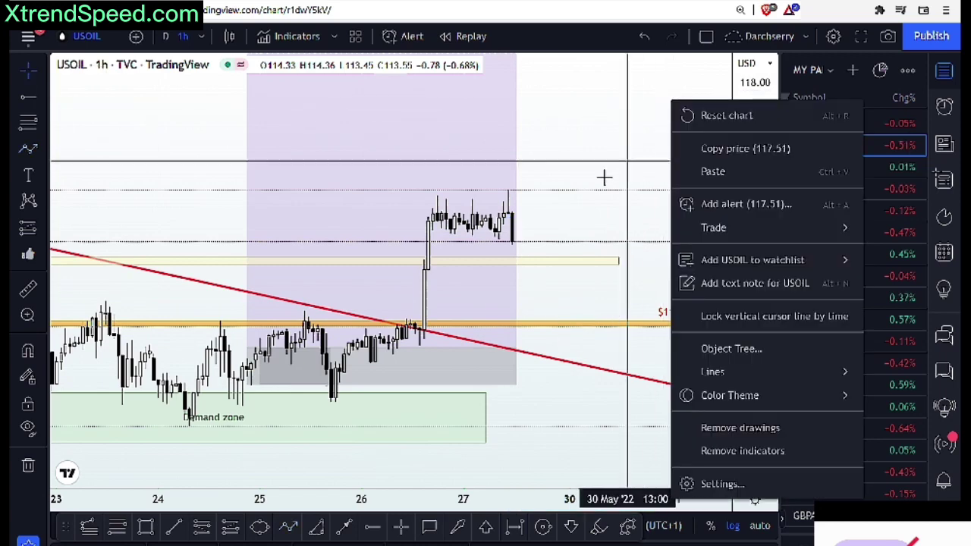
Try to path the sharp rise from about 111 to just below the 114.96 high and the sideways zigzag that follows it
{"action": "scroll", "coordinate": [488, 224], "scroll_direction": "up", "scroll_amount": 2}
{"action": "scroll", "coordinate": [589, 270], "scroll_direction": "down", "scroll_amount": 3}
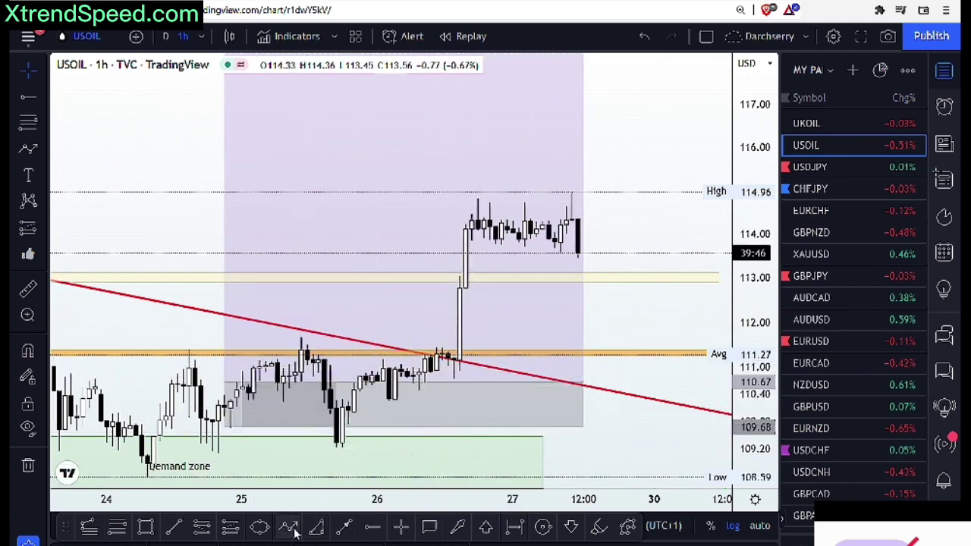
{"action": "left_click", "coordinate": [453, 375]}
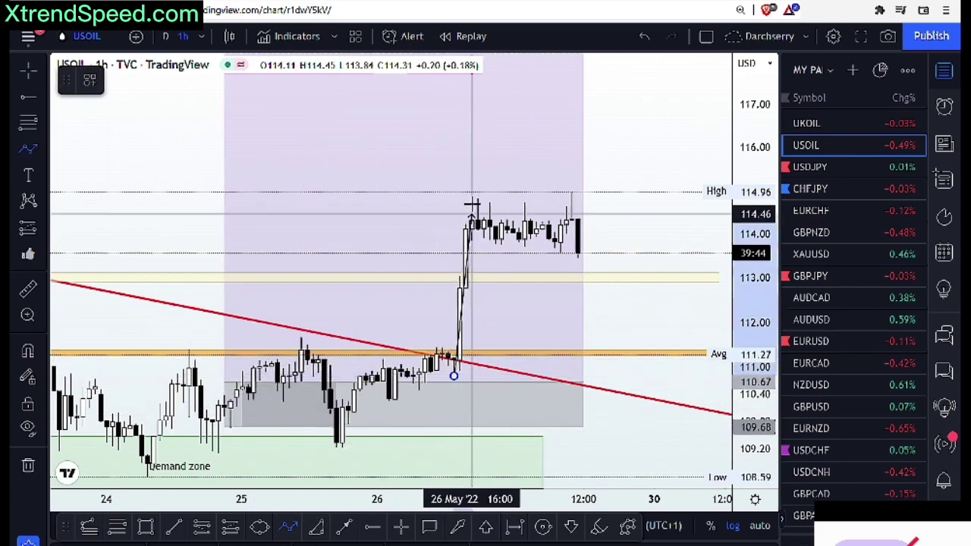
{"action": "left_click", "coordinate": [472, 196]}
{"action": "left_click", "coordinate": [489, 237]}
{"action": "left_click", "coordinate": [501, 203]}
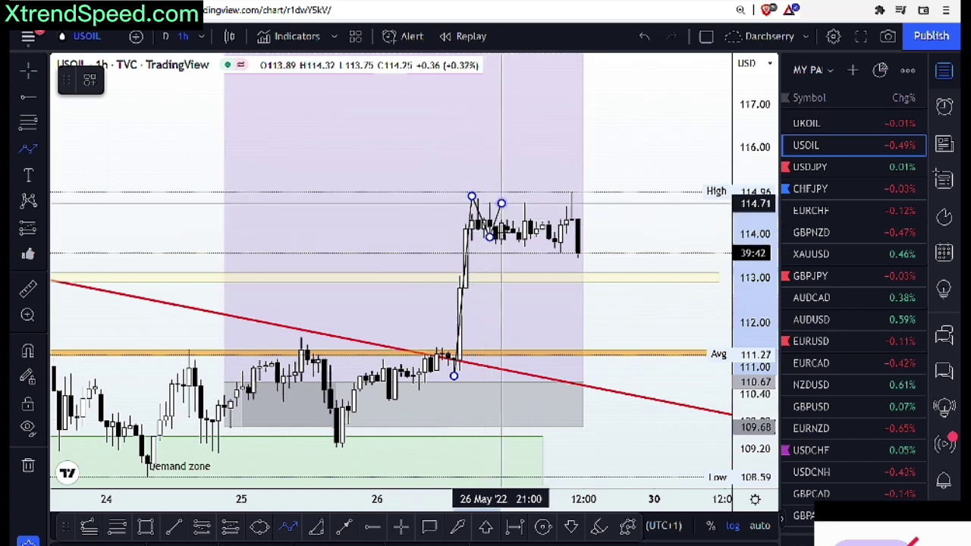
{"action": "left_click", "coordinate": [506, 237]}
{"action": "left_click", "coordinate": [519, 203]}
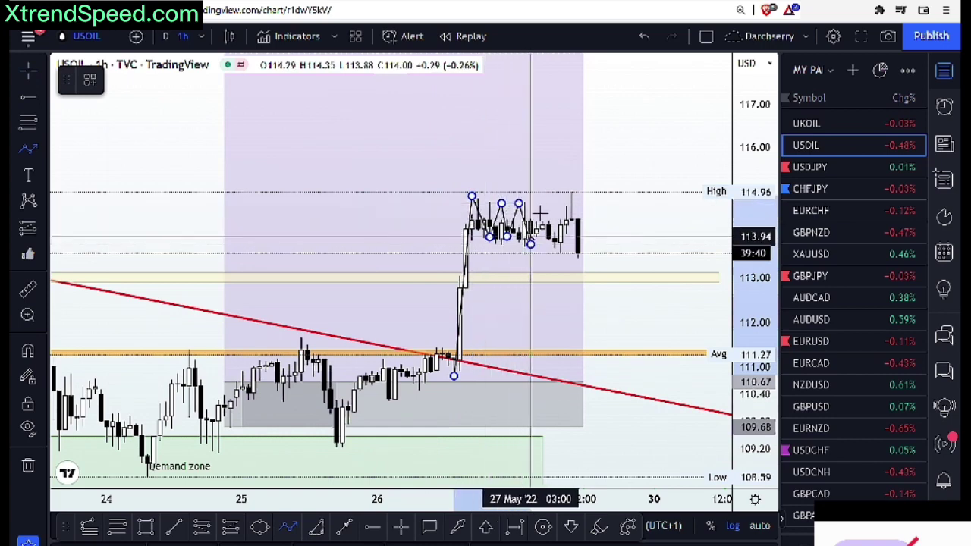
{"action": "left_click", "coordinate": [530, 243]}
{"action": "left_click", "coordinate": [542, 204]}
{"action": "left_click", "coordinate": [560, 240]}
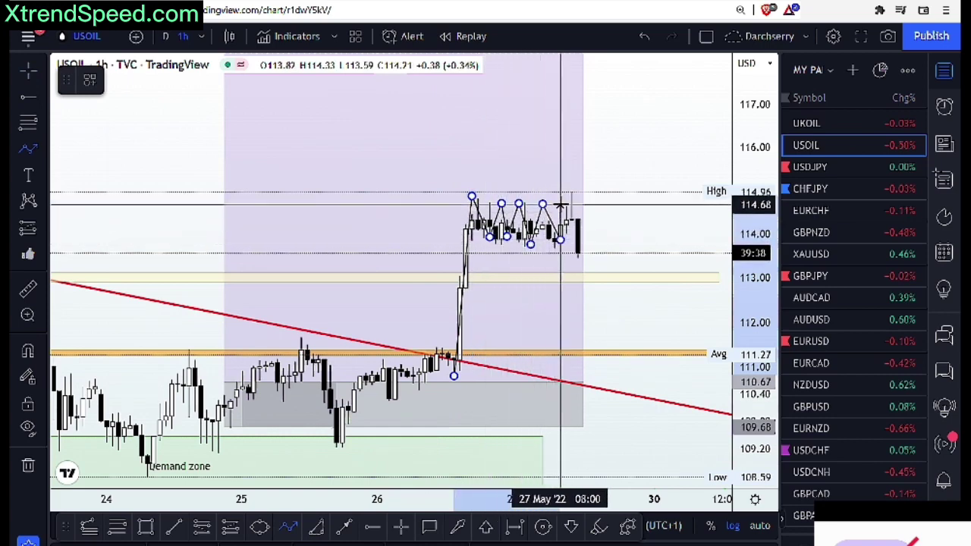
{"action": "left_click", "coordinate": [560, 204]}
{"action": "key", "text": "Escape"}
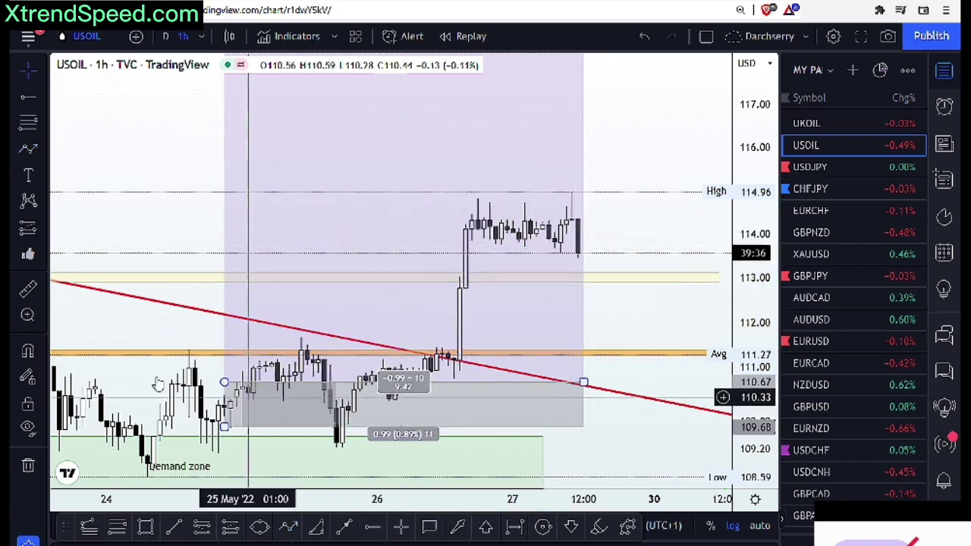
In line chart view, draw a thin purple zone at about 113.78–113.83 below the sideways range and duplicate it at about 114.29–114.34
{"action": "left_click", "coordinate": [146, 526]}
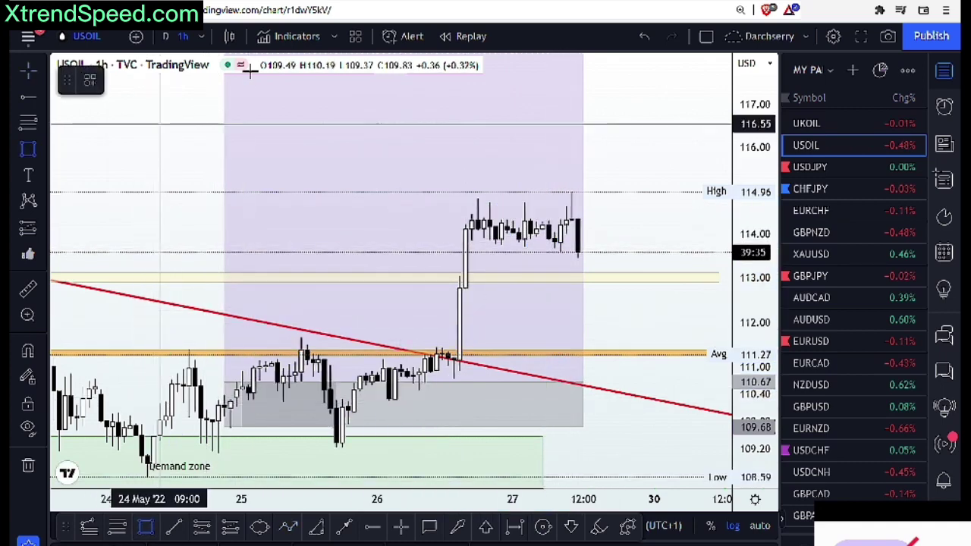
{"action": "left_click", "coordinate": [229, 35]}
{"action": "left_click", "coordinate": [253, 160]}
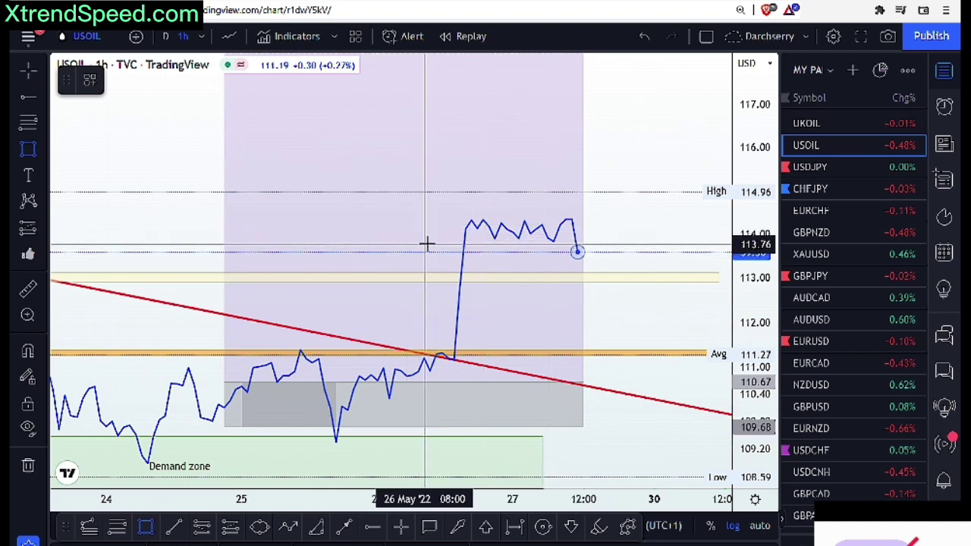
{"action": "left_click_drag", "start_coordinate": [429, 241], "coordinate": [672, 243]}
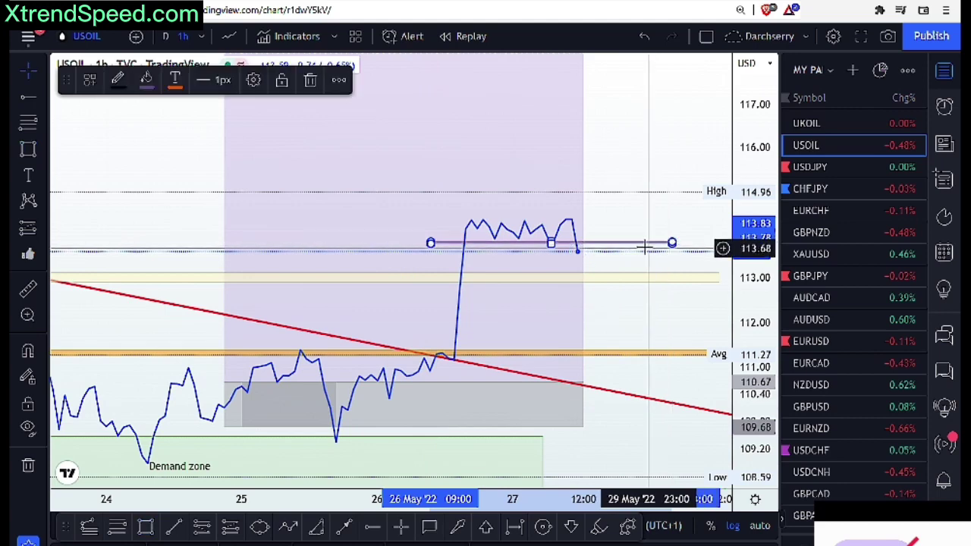
{"action": "mouse_move", "coordinate": [648, 243]}
{"action": "left_mouse_down"}
{"action": "mouse_move", "coordinate": [650, 221]}
{"action": "mouse_move", "coordinate": [635, 228]}
{"action": "left_mouse_up"}
{"action": "key", "text": "ctrl+z"}
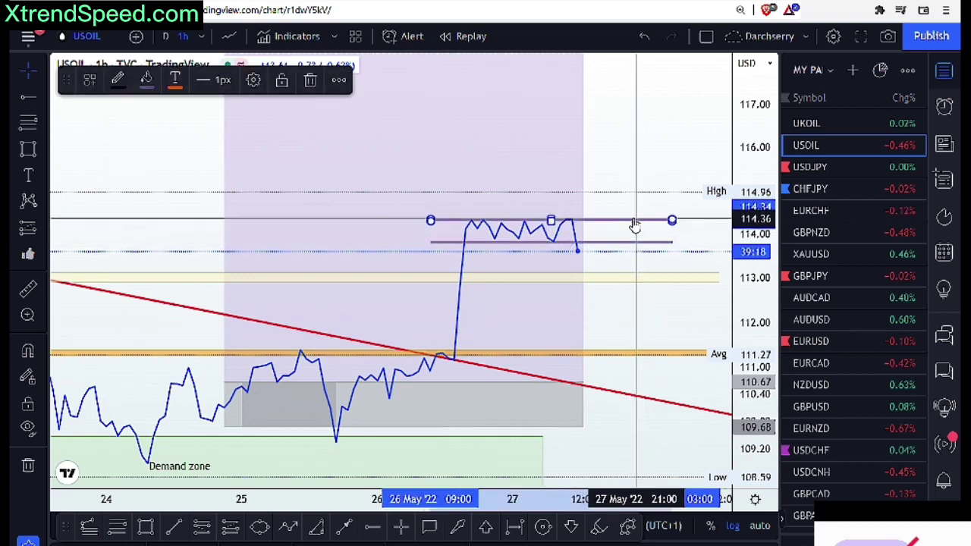
Return the chart to candles and move the lower purple zone down to about 113.68–113.73
{"action": "left_click", "coordinate": [230, 36]}
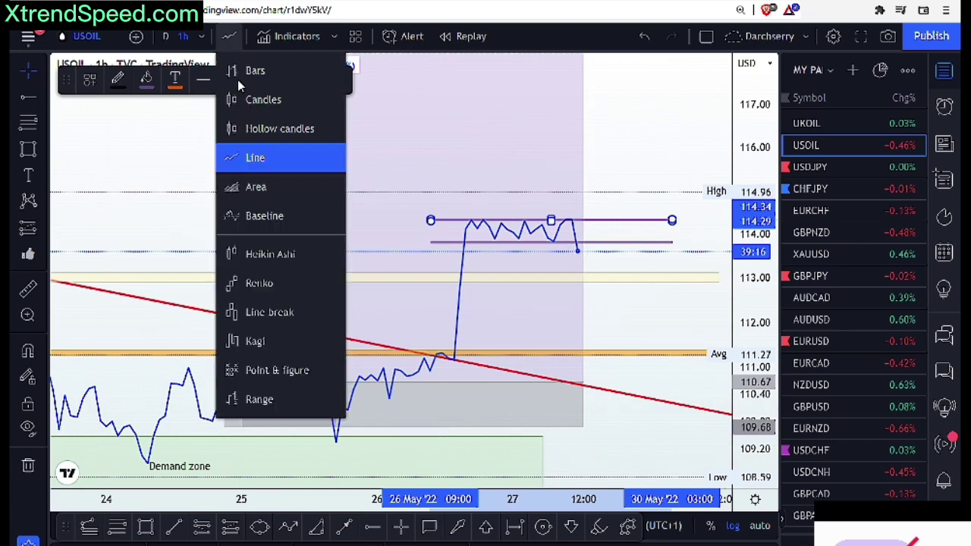
{"action": "left_click", "coordinate": [254, 99]}
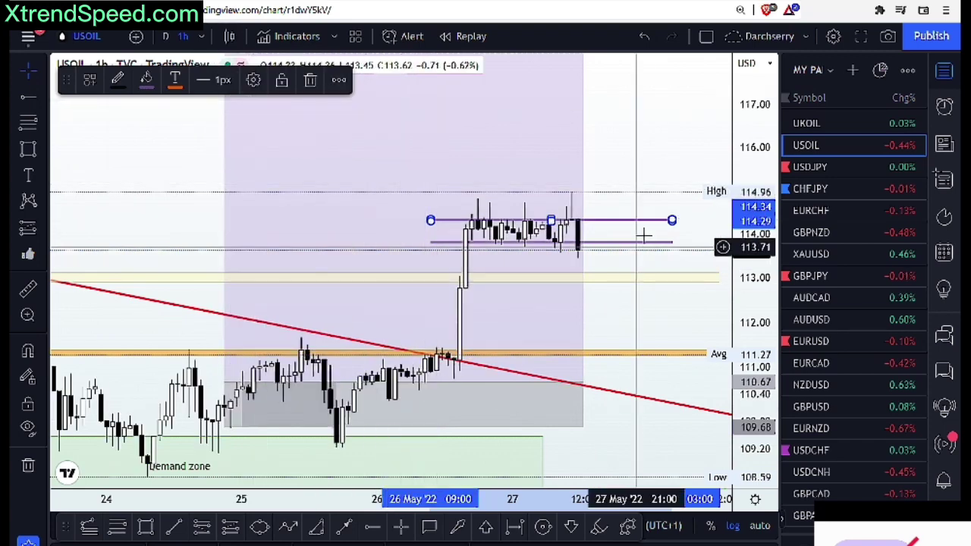
{"action": "left_click_drag", "start_coordinate": [642, 243], "coordinate": [642, 247]}
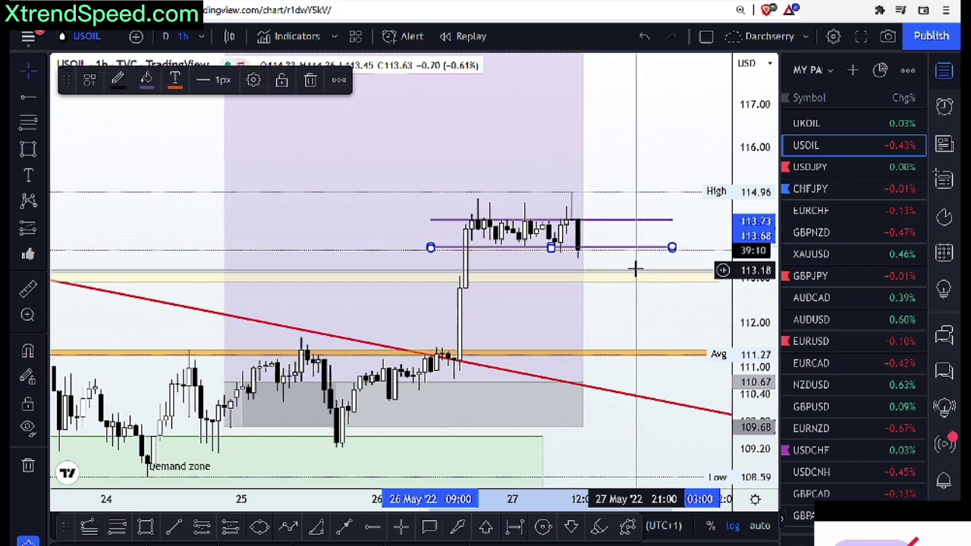
{"action": "left_click", "coordinate": [635, 270]}
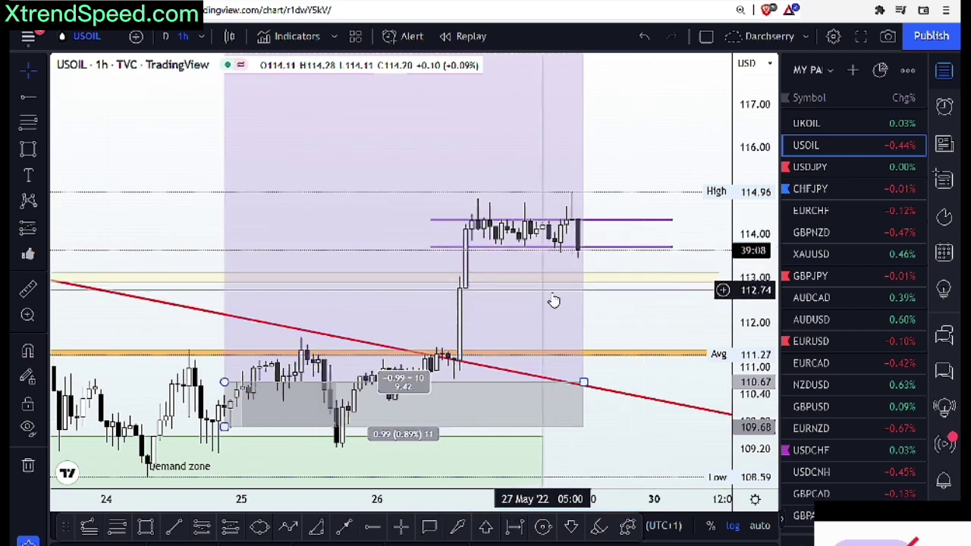
Measure the price distance from the long position's entry level up to the thin yellow zone
{"action": "left_click", "coordinate": [577, 279]}
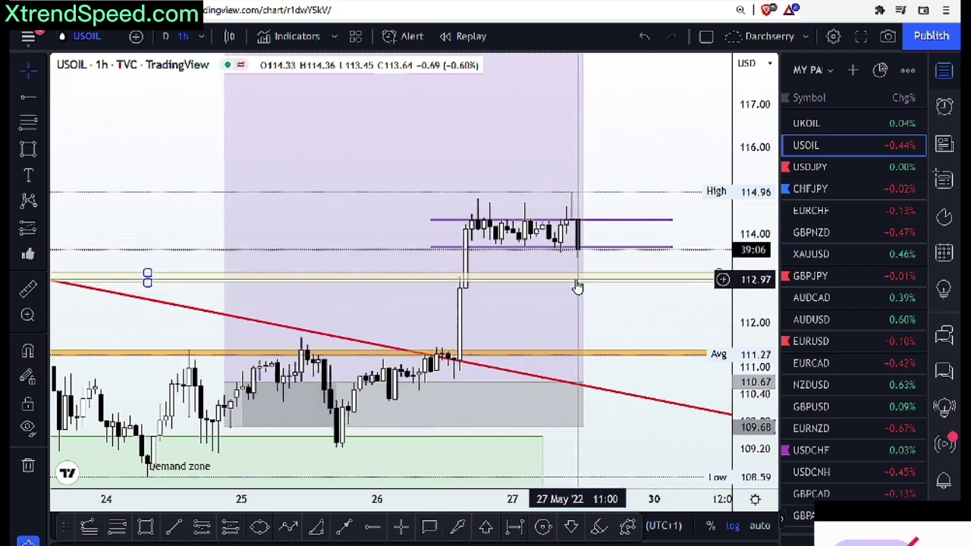
{"action": "left_click", "coordinate": [563, 289]}
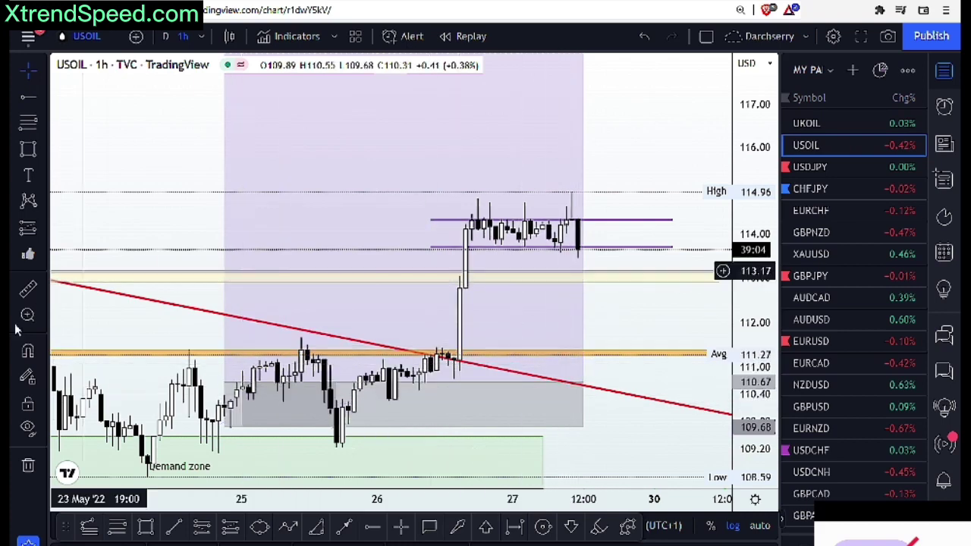
{"action": "left_click", "coordinate": [28, 289]}
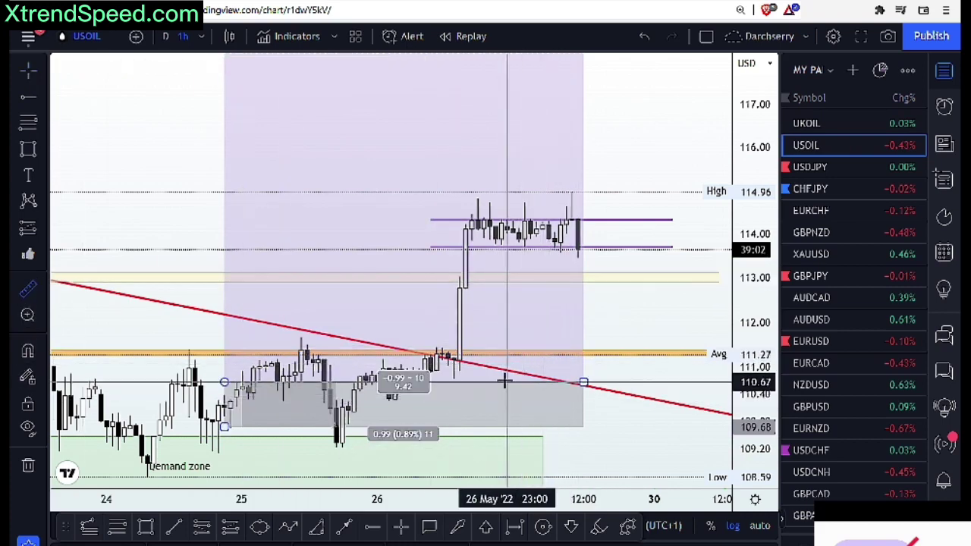
{"action": "left_click", "coordinate": [505, 381]}
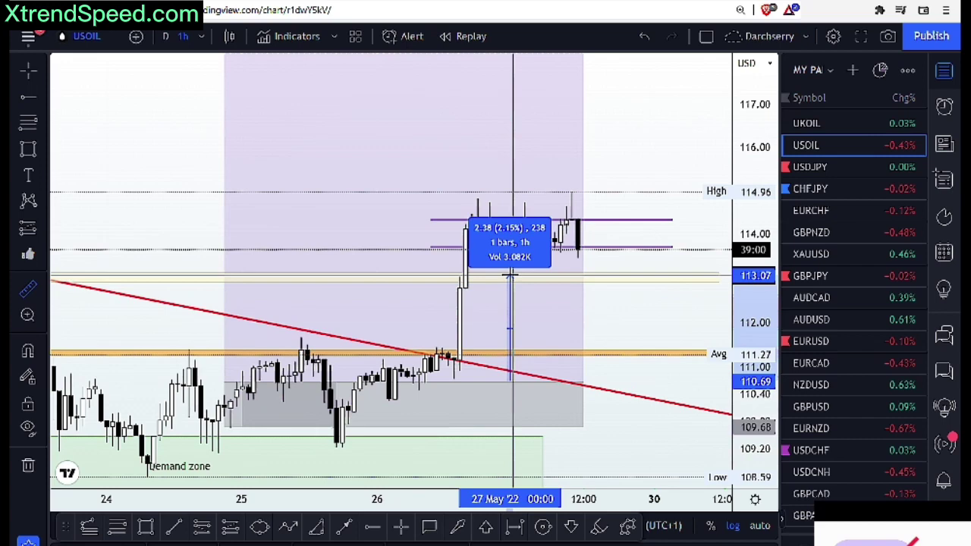
{"action": "left_click", "coordinate": [510, 275]}
Try to path a drop from the latest candle to near the red trendline, up to about 111.53 and back down
{"action": "left_click_drag", "start_coordinate": [756, 287], "coordinate": [755, 247]}
{"action": "left_click_drag", "start_coordinate": [678, 330], "coordinate": [643, 337]}
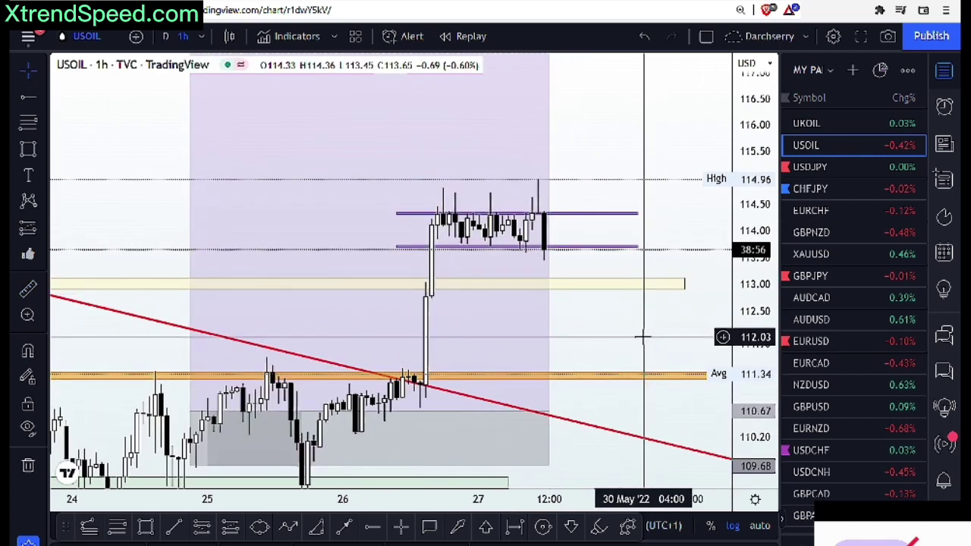
{"action": "left_click", "coordinate": [288, 526]}
{"action": "left_click", "coordinate": [544, 226]}
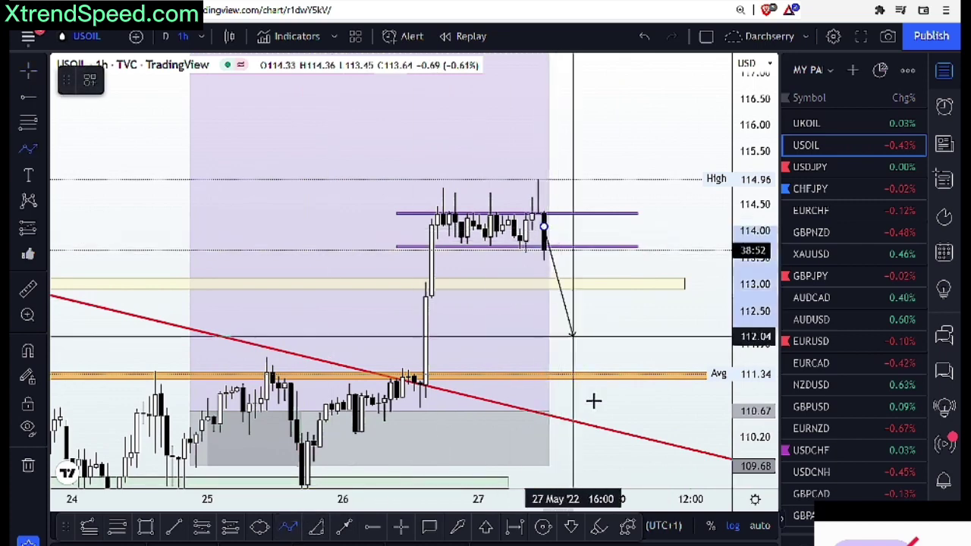
{"action": "left_click", "coordinate": [602, 419]}
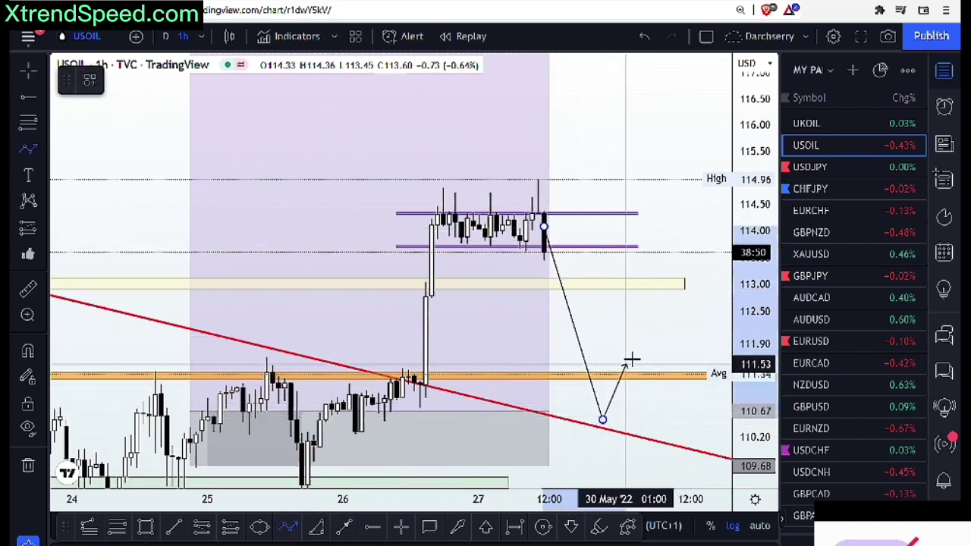
{"action": "left_click", "coordinate": [632, 361]}
{"action": "left_click", "coordinate": [657, 416]}
{"action": "right_click", "coordinate": [695, 136]}
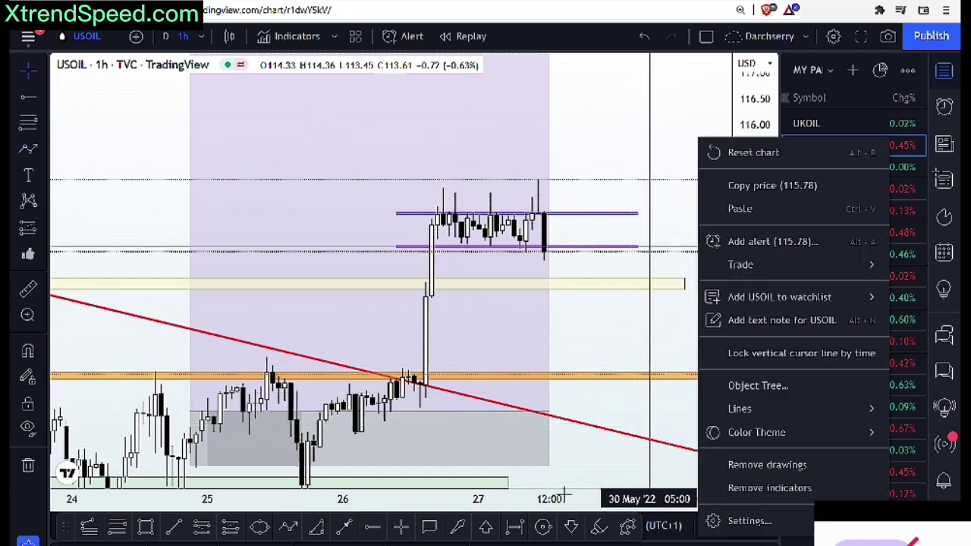
{"action": "left_click", "coordinate": [600, 336]}
Try to path a drop from the latest candles to 113.01, up to 113.99, down to 113.53 and back up to about 113.99
{"action": "left_click_drag", "start_coordinate": [596, 333], "coordinate": [564, 310]}
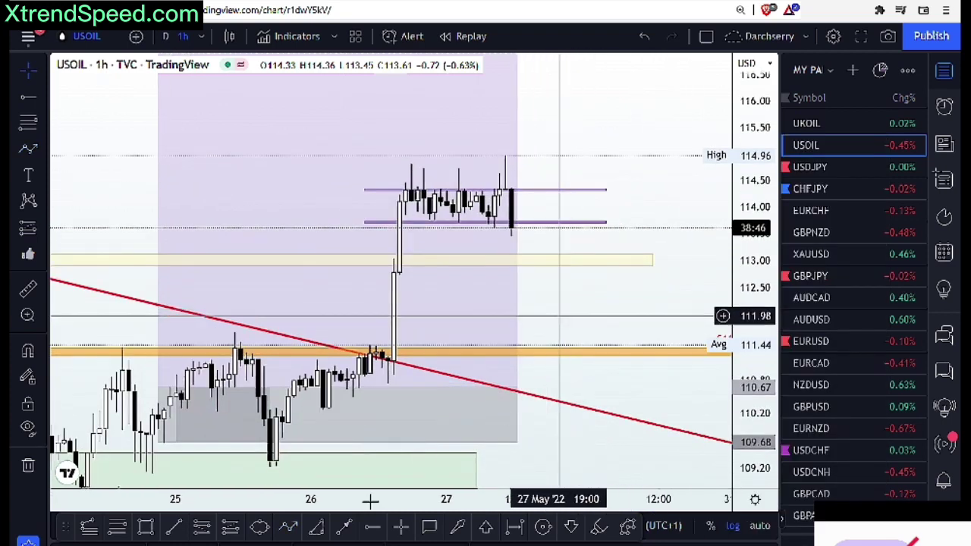
{"action": "left_click", "coordinate": [287, 528]}
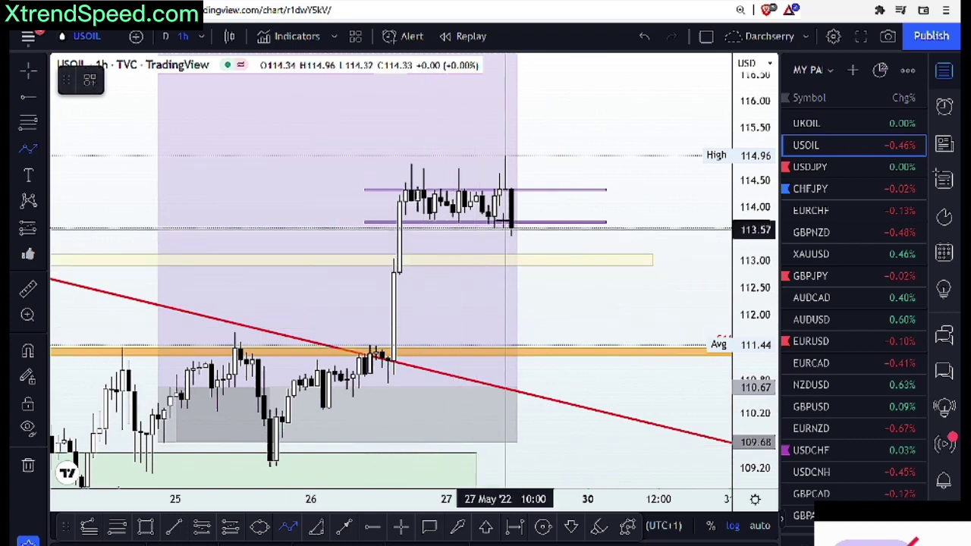
{"action": "left_click", "coordinate": [512, 223]}
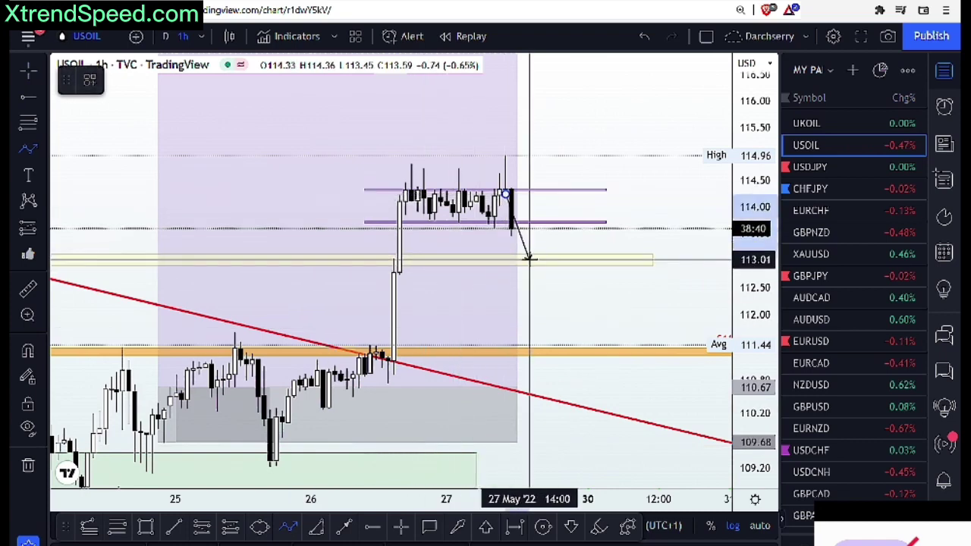
{"action": "left_click", "coordinate": [529, 259]}
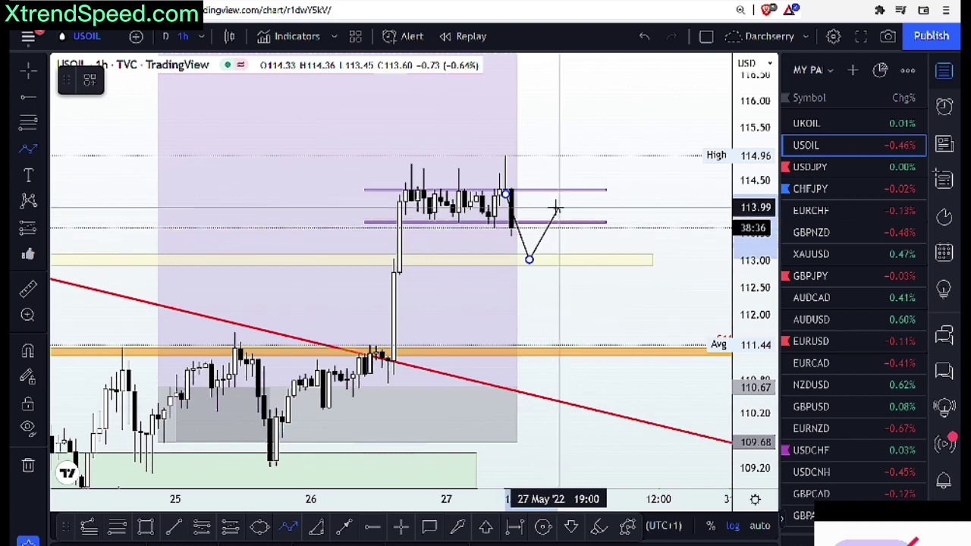
{"action": "left_click", "coordinate": [559, 208]}
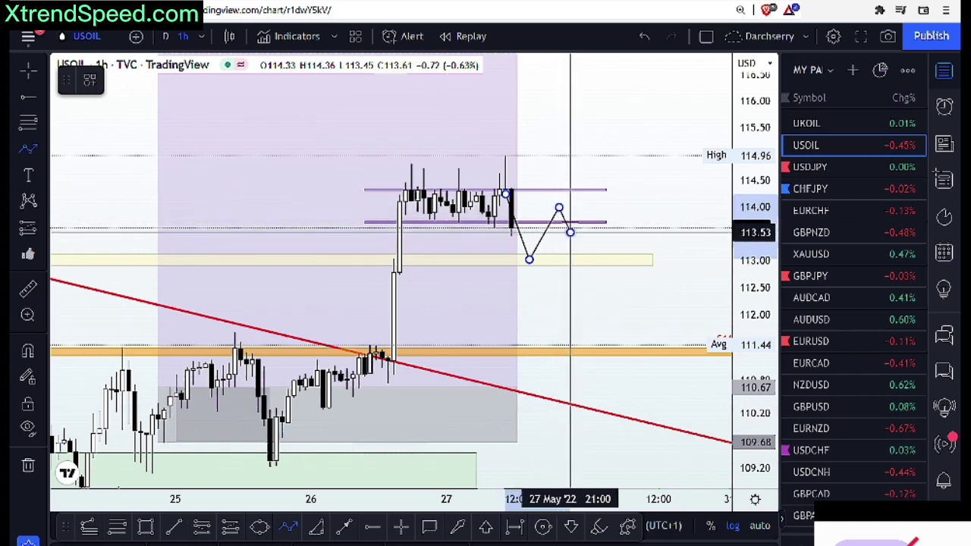
{"action": "left_click", "coordinate": [569, 232]}
{"action": "double_click", "coordinate": [576, 208]}
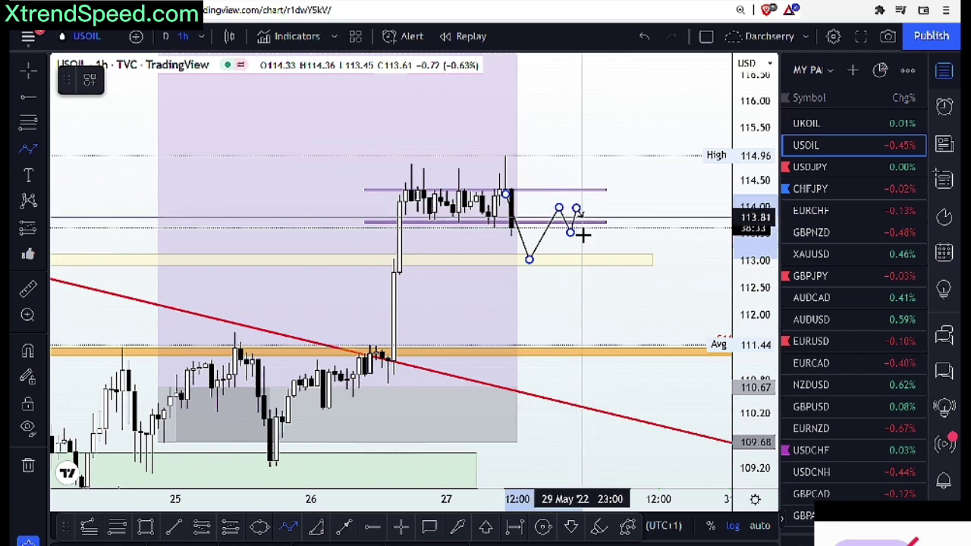
{"action": "right_click", "coordinate": [625, 352]}
{"action": "mouse_move", "coordinate": [705, 330]}
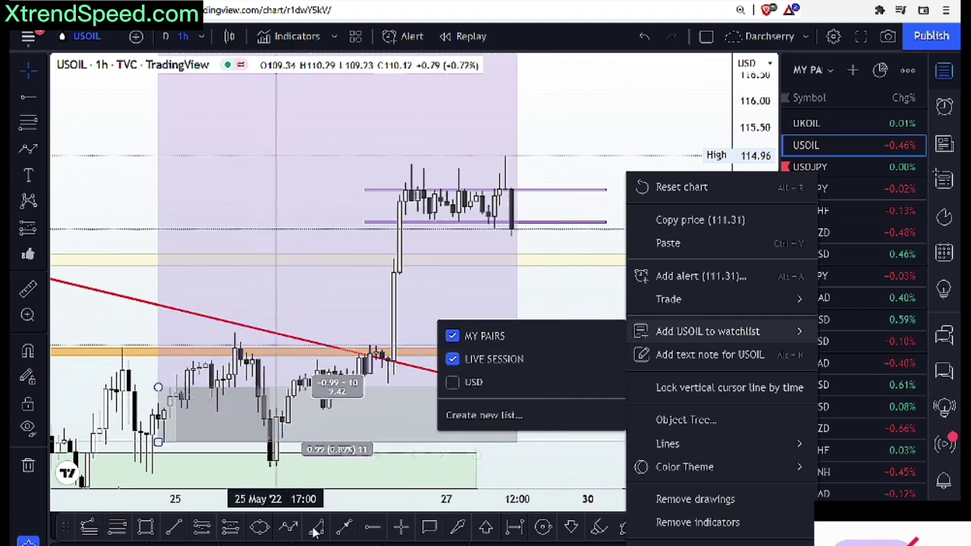
{"action": "left_click", "coordinate": [193, 284]}
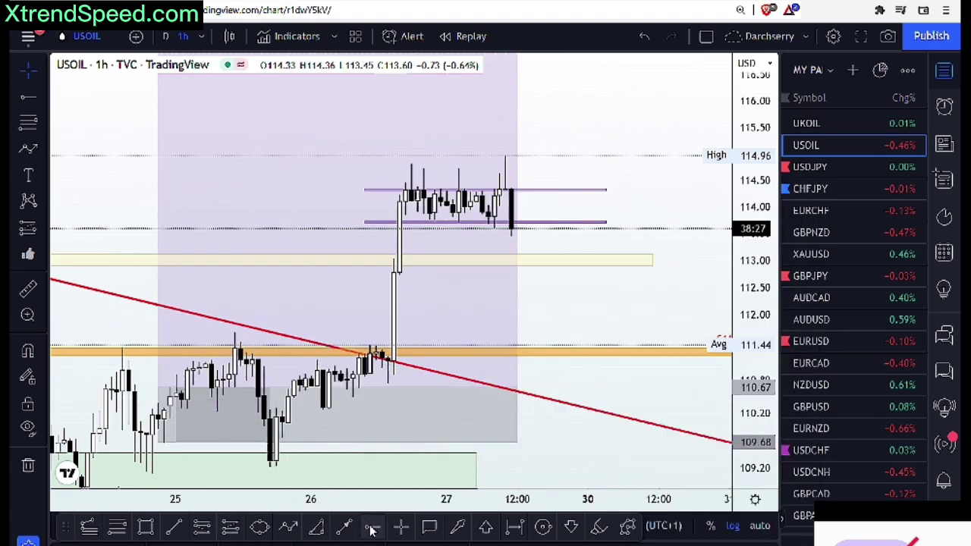
Place a horizontal ray at about 113.66, just below the lower purple zone
{"action": "left_click", "coordinate": [118, 225]}
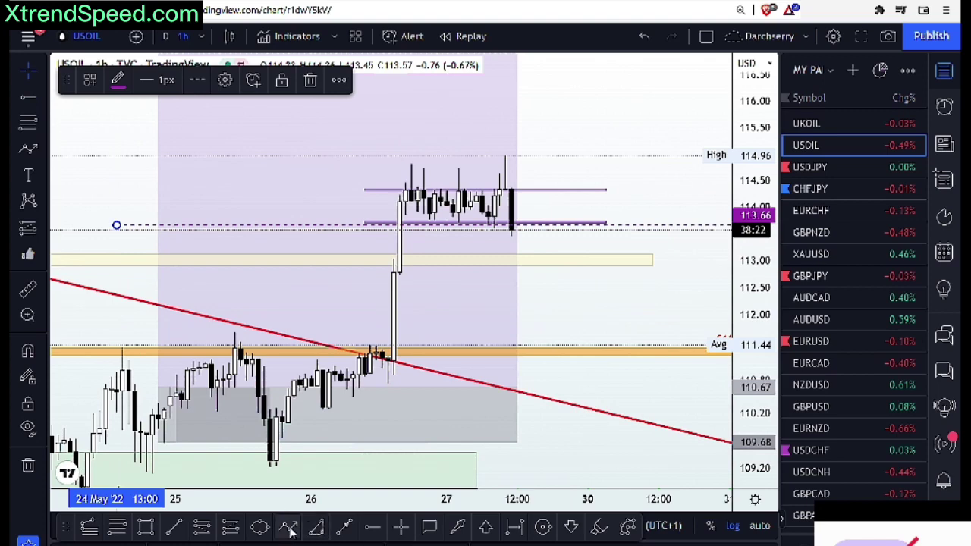
Try to path a drop from the latest candle into the yellow zone, a double top near 114.05 and a fall to about 111.40
{"action": "left_click", "coordinate": [289, 528]}
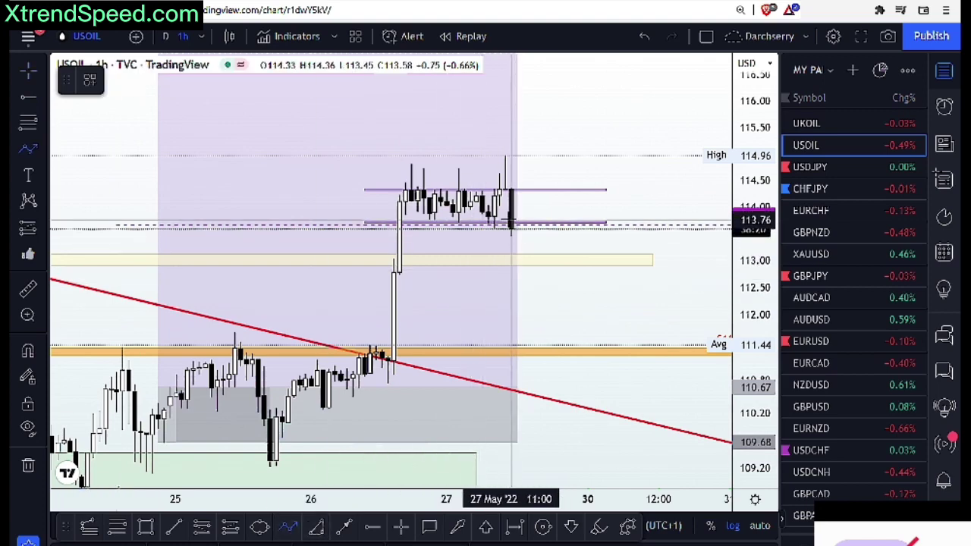
{"action": "left_click", "coordinate": [523, 255]}
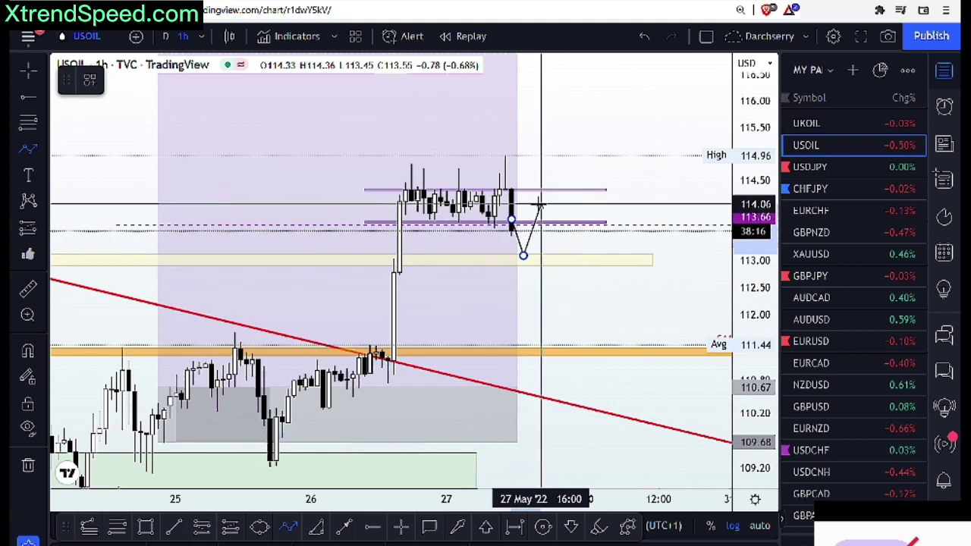
{"action": "left_click", "coordinate": [541, 203]}
{"action": "left_click", "coordinate": [547, 218]}
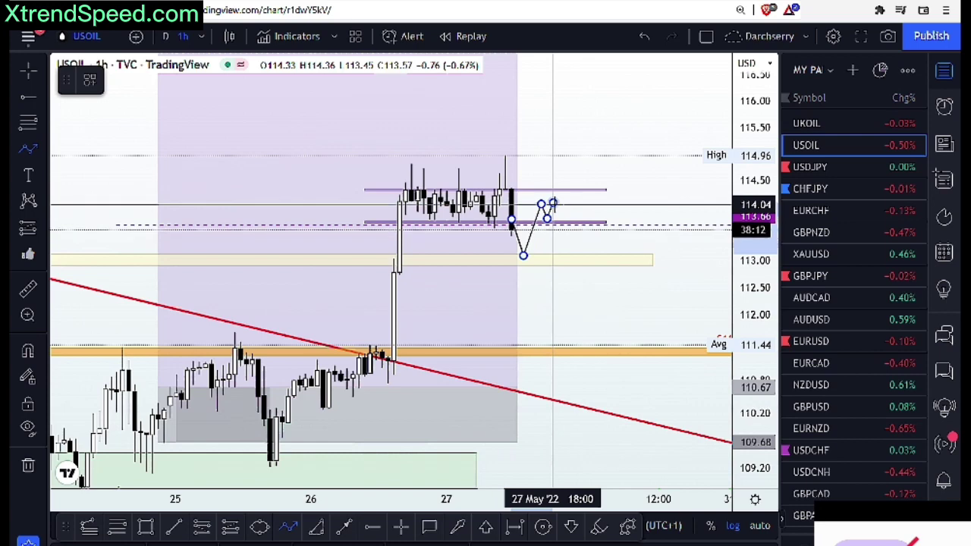
{"action": "left_click", "coordinate": [553, 203]}
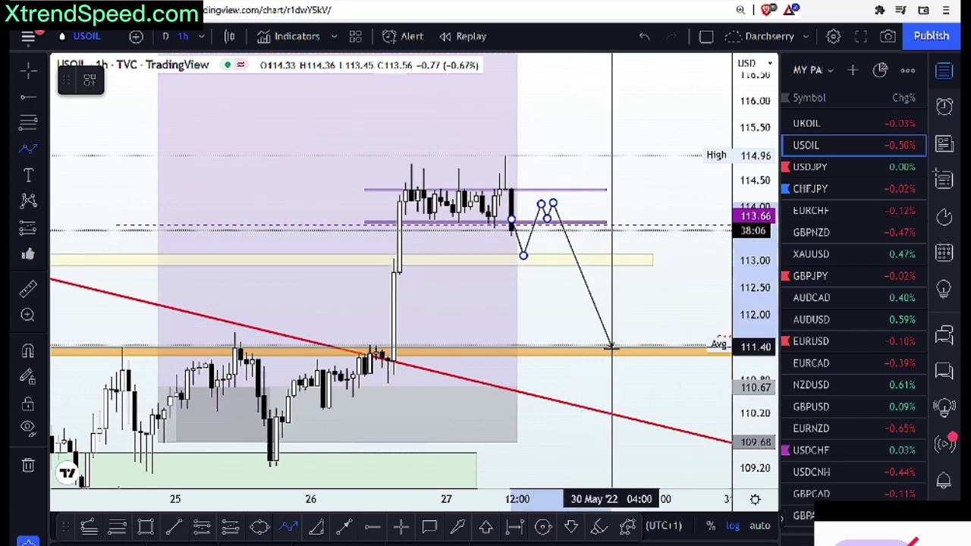
{"action": "key", "text": "Escape"}
{"action": "left_click", "coordinate": [563, 227]}
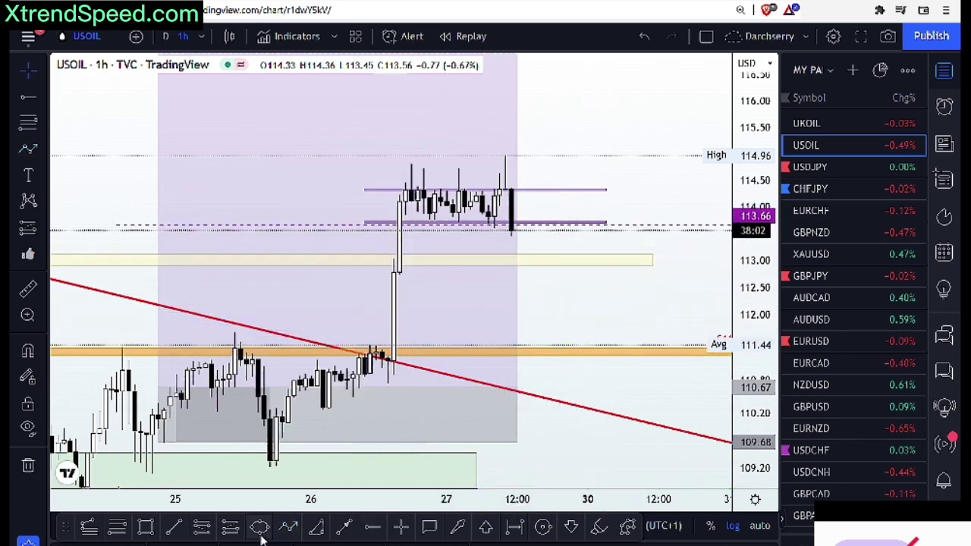
Add a short position beside the latest candle with entry at 113.65 and its profit level at 111.50
{"action": "left_click", "coordinate": [202, 527]}
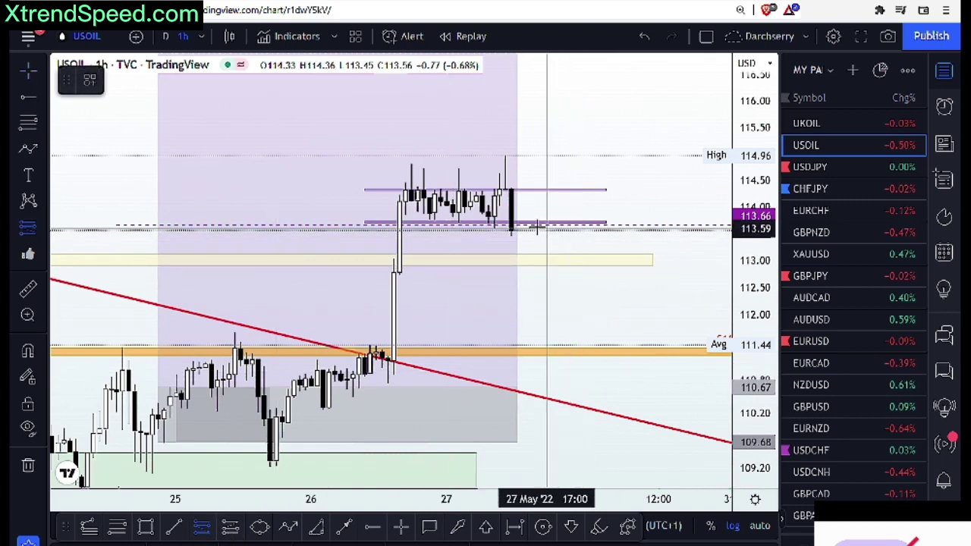
{"action": "left_click", "coordinate": [529, 226]}
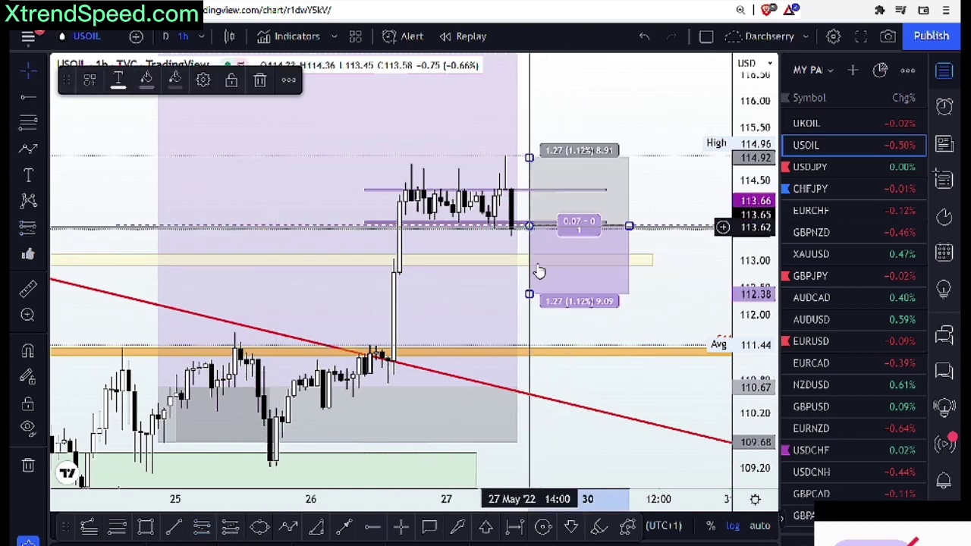
{"action": "left_click_drag", "start_coordinate": [529, 297], "coordinate": [538, 342]}
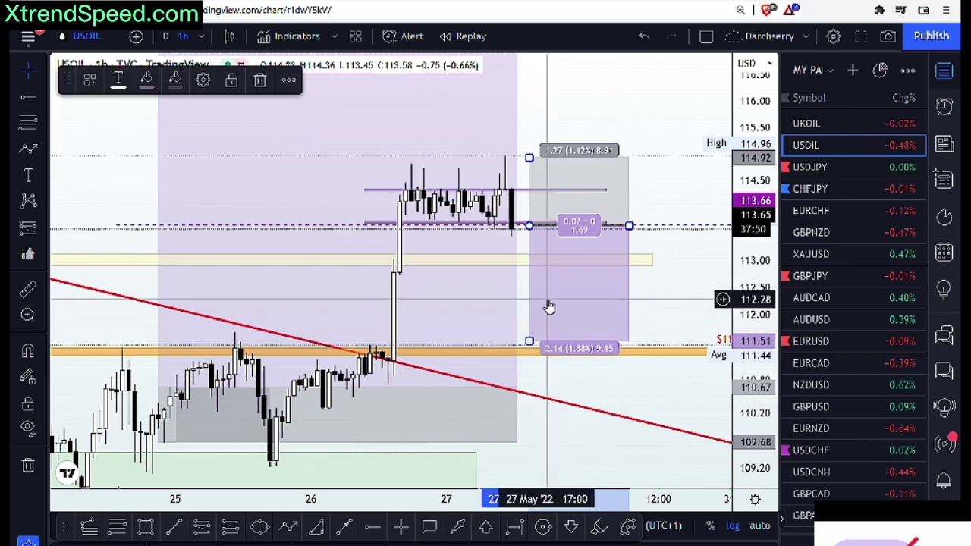
{"action": "double_click", "coordinate": [549, 301]}
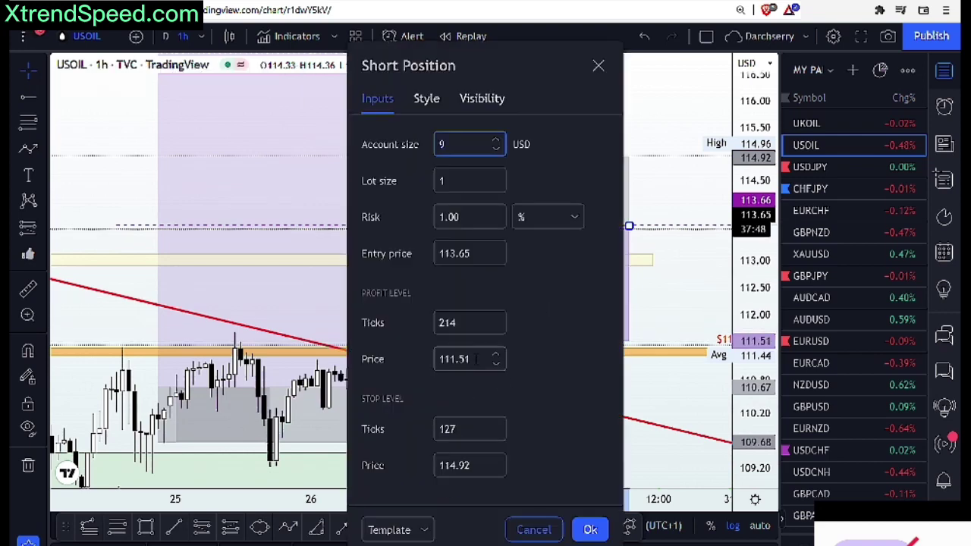
{"action": "left_click", "coordinate": [591, 529]}
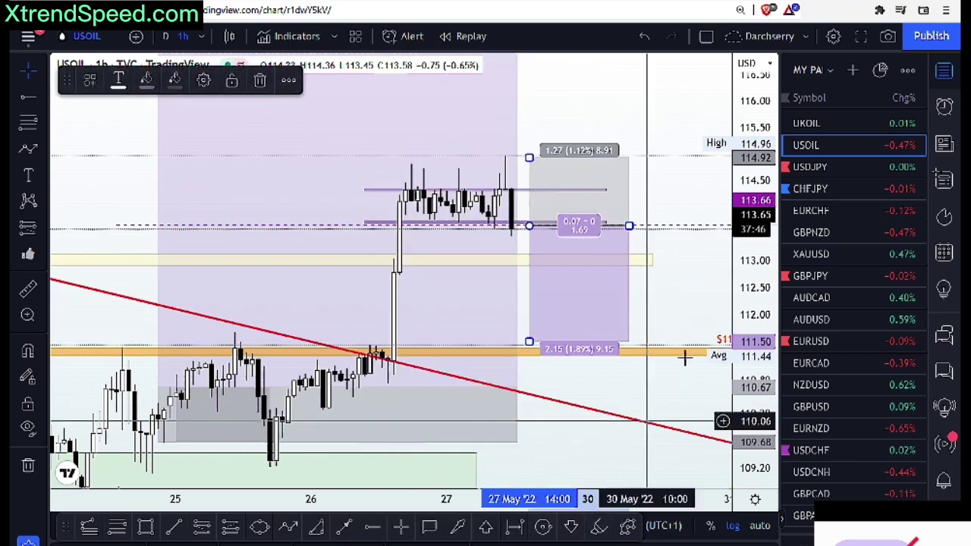
{"action": "left_click_drag", "start_coordinate": [678, 317], "coordinate": [678, 331]}
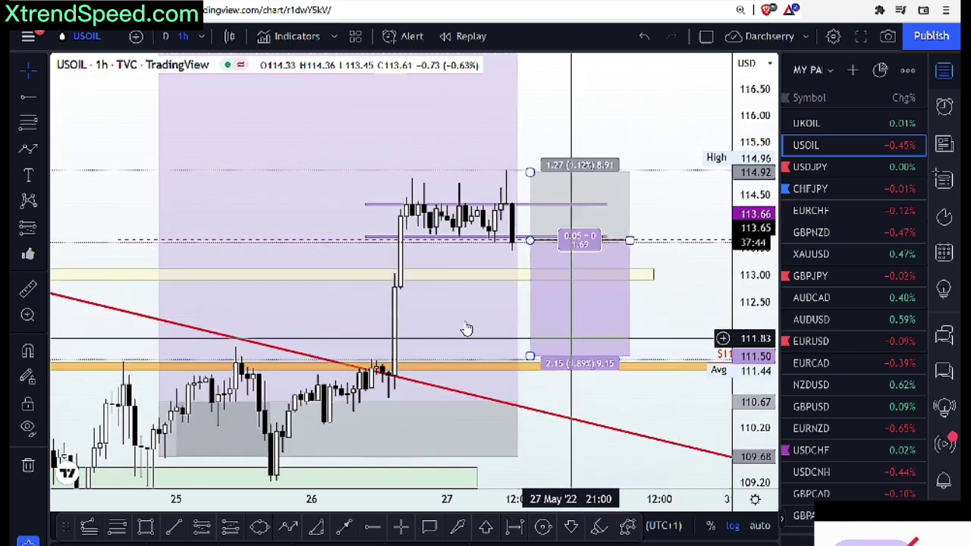
Measure the price distance from the lower purple zone down to the short position's target
{"action": "left_click", "coordinate": [30, 290]}
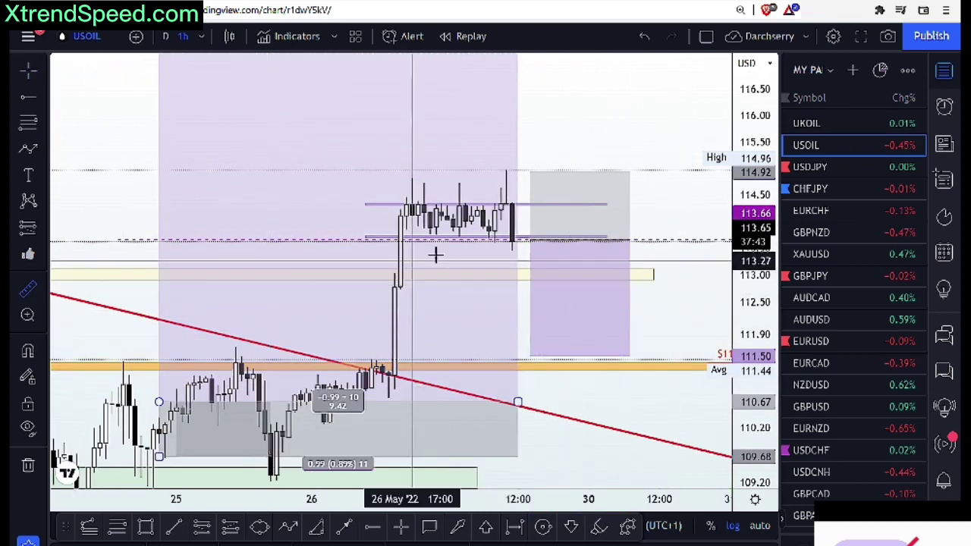
{"action": "left_click", "coordinate": [489, 238]}
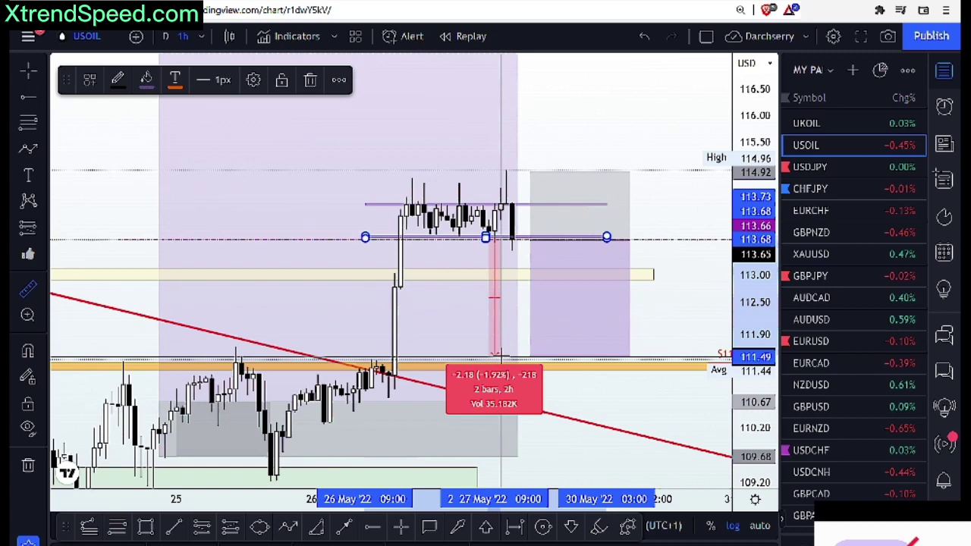
{"action": "left_click", "coordinate": [500, 355]}
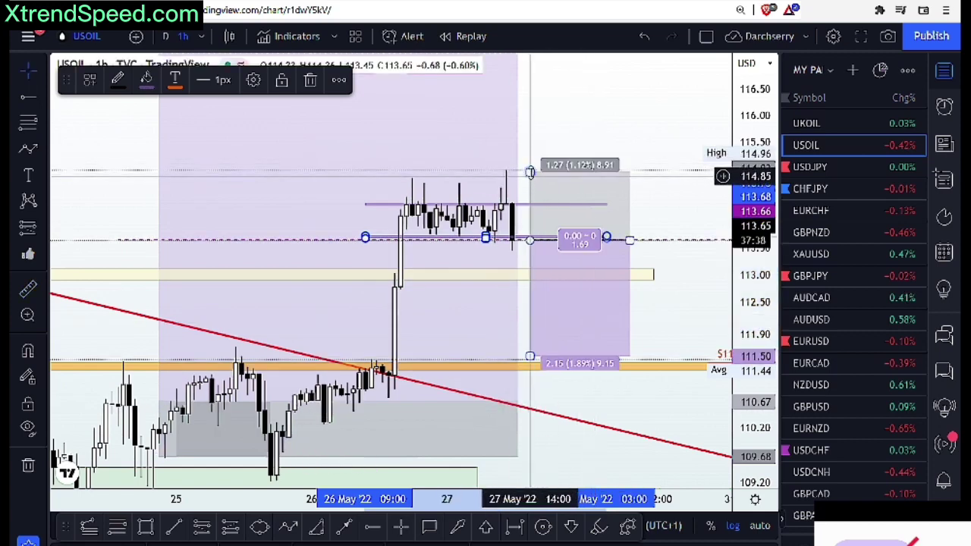
Tighten the short position's stop level to 114.11
{"action": "left_click_drag", "start_coordinate": [530, 171], "coordinate": [530, 216]}
{"action": "left_click", "coordinate": [651, 224]}
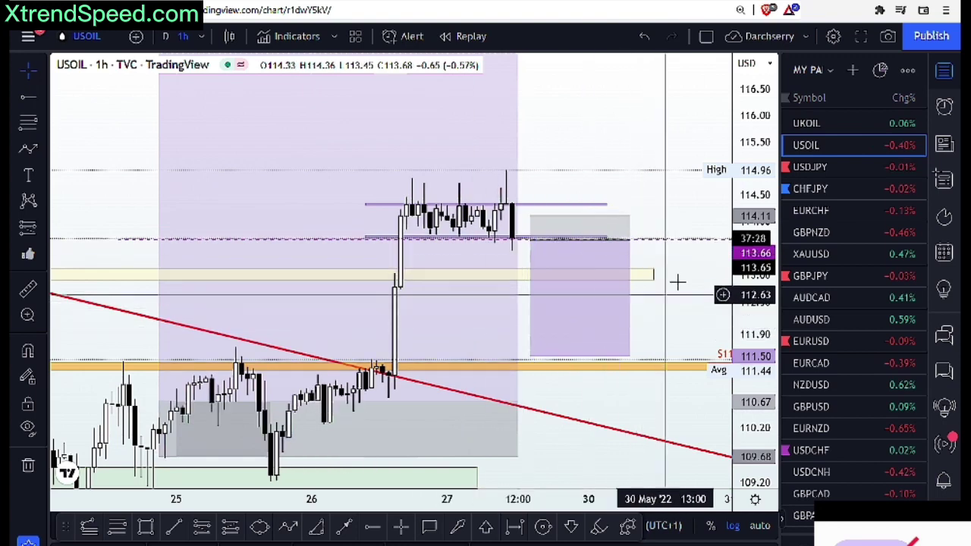
Try to path a drop from the latest candles to just below the orange zone, at about 111.17
{"action": "left_click_drag", "start_coordinate": [681, 262], "coordinate": [677, 332]}
{"action": "scroll", "coordinate": [677, 334], "scroll_direction": "down", "scroll_amount": 1}
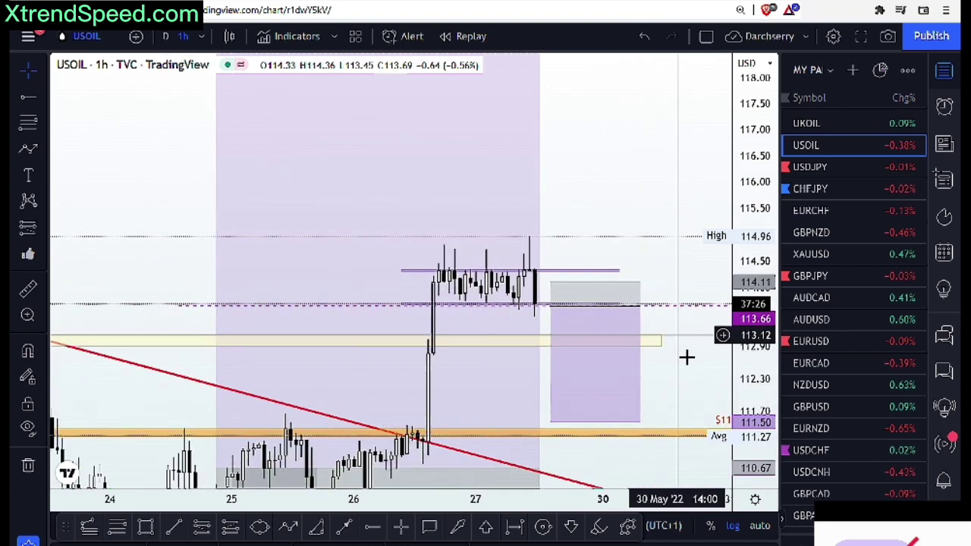
{"action": "left_click_drag", "start_coordinate": [661, 377], "coordinate": [618, 398]}
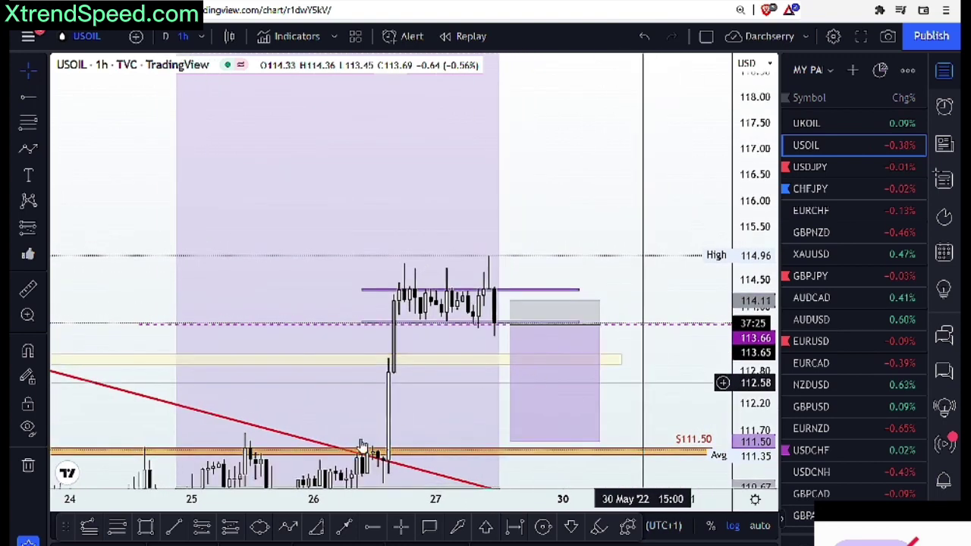
{"action": "left_click", "coordinate": [291, 529]}
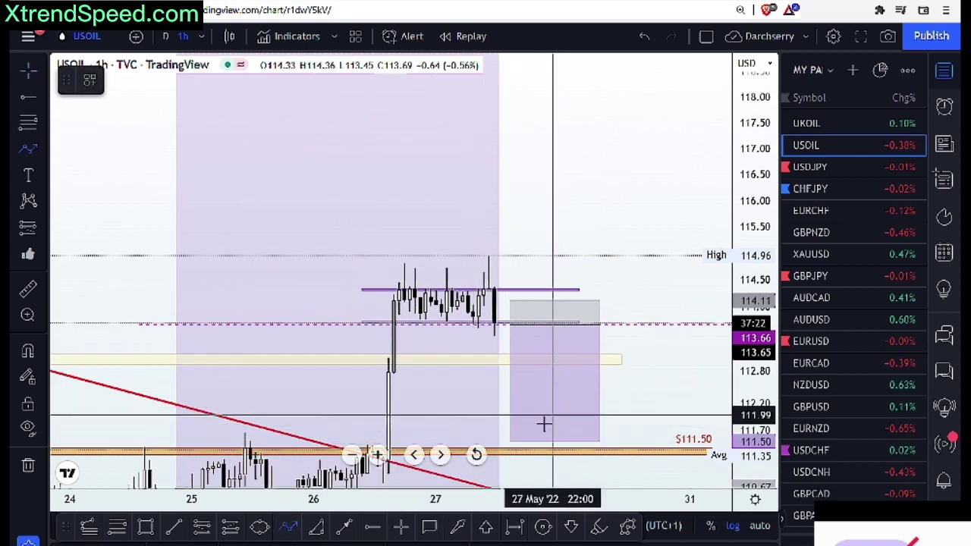
{"action": "left_click", "coordinate": [478, 295]}
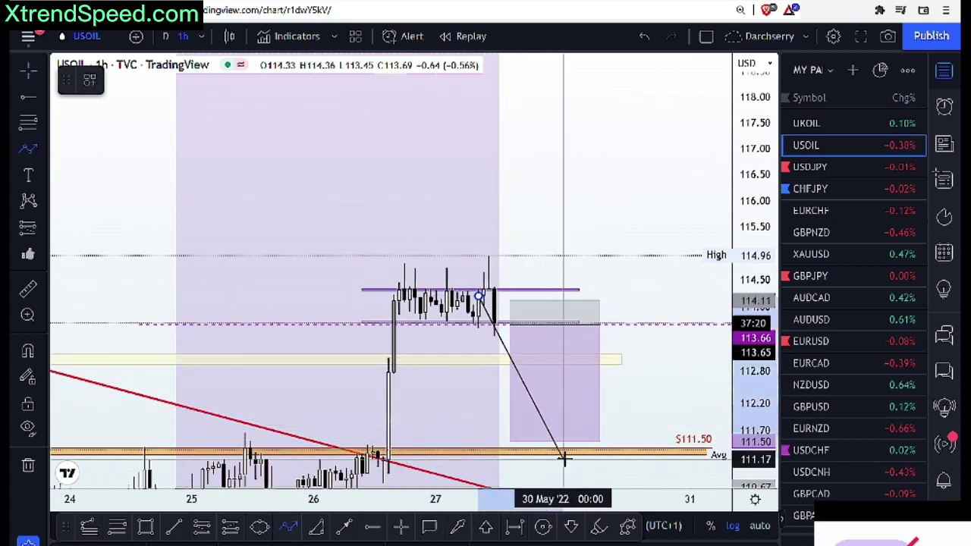
{"action": "key", "text": "Escape"}
{"action": "right_click", "coordinate": [562, 459]}
Try to path a rise from the lower purple zone to the recent high, at about 114.99
{"action": "left_click", "coordinate": [287, 526]}
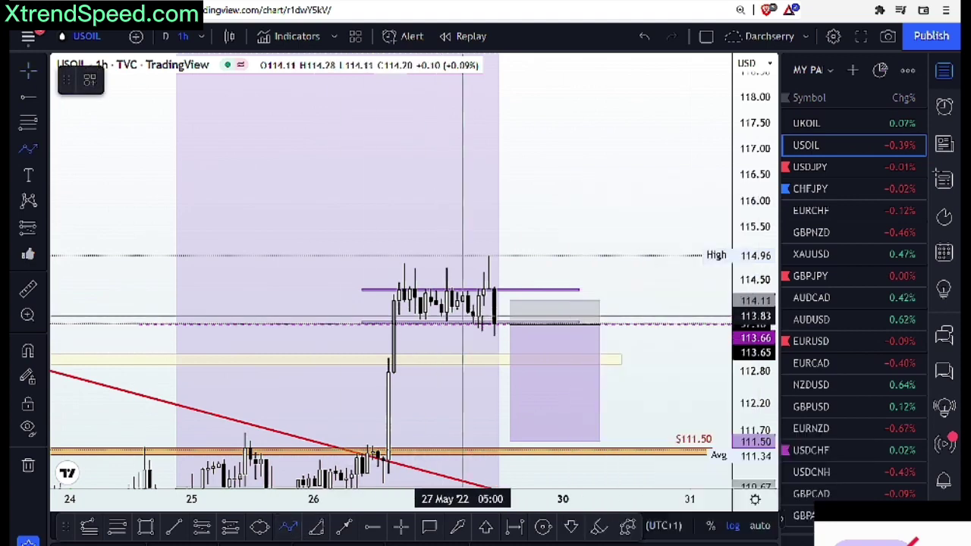
{"action": "left_click", "coordinate": [483, 327]}
{"action": "left_click", "coordinate": [483, 326]}
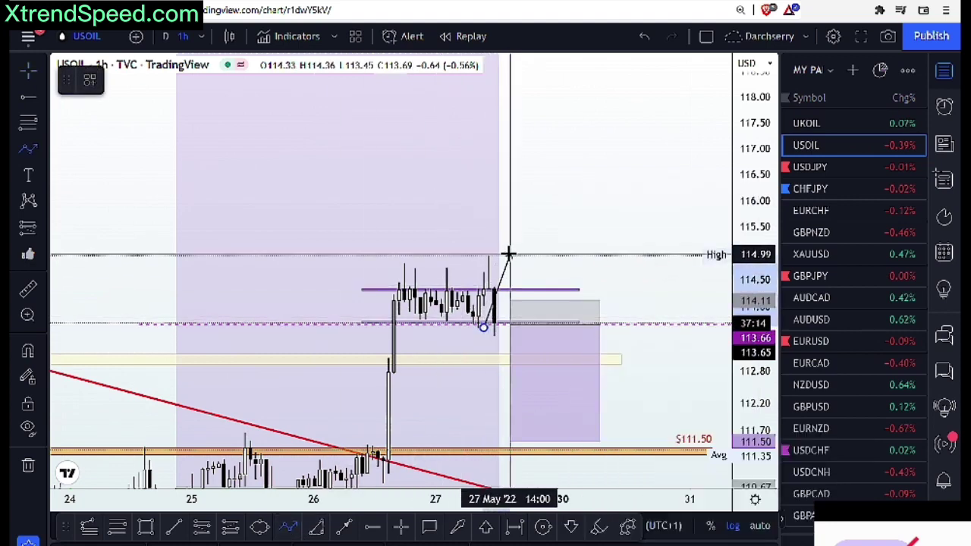
{"action": "right_click", "coordinate": [508, 254]}
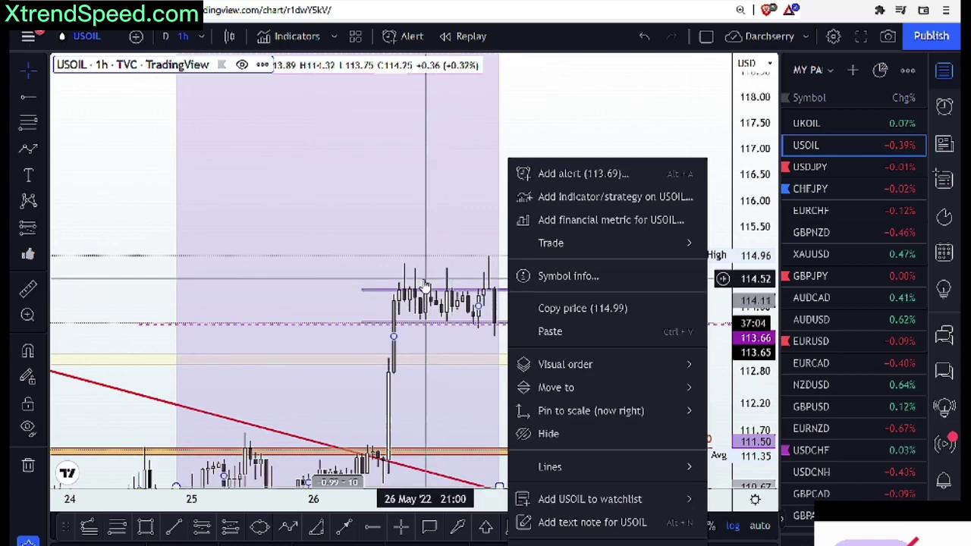
{"action": "left_click", "coordinate": [462, 279]}
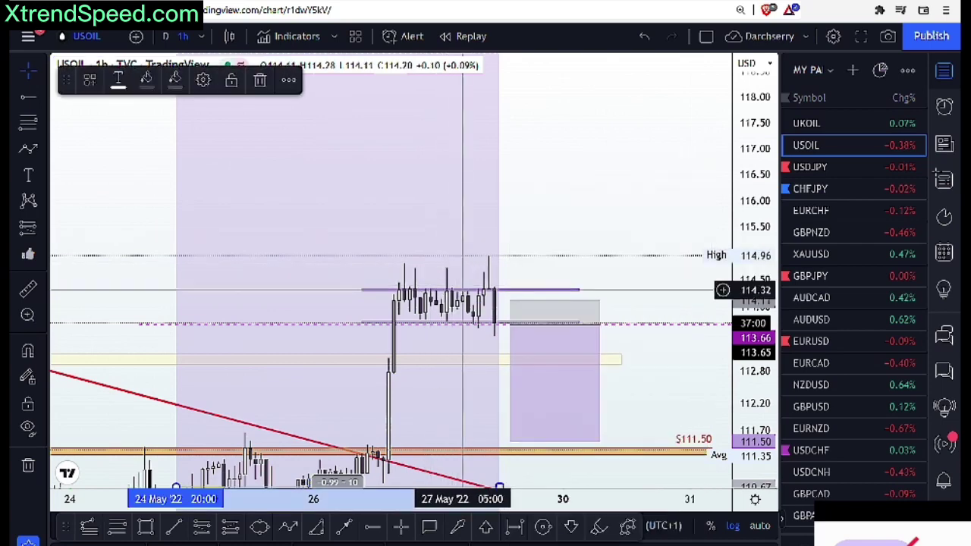
Try to path a rise from the latest candle to 114.89, two dips to about 114.15 and a rally to about 117.79
{"action": "left_click", "coordinate": [285, 528]}
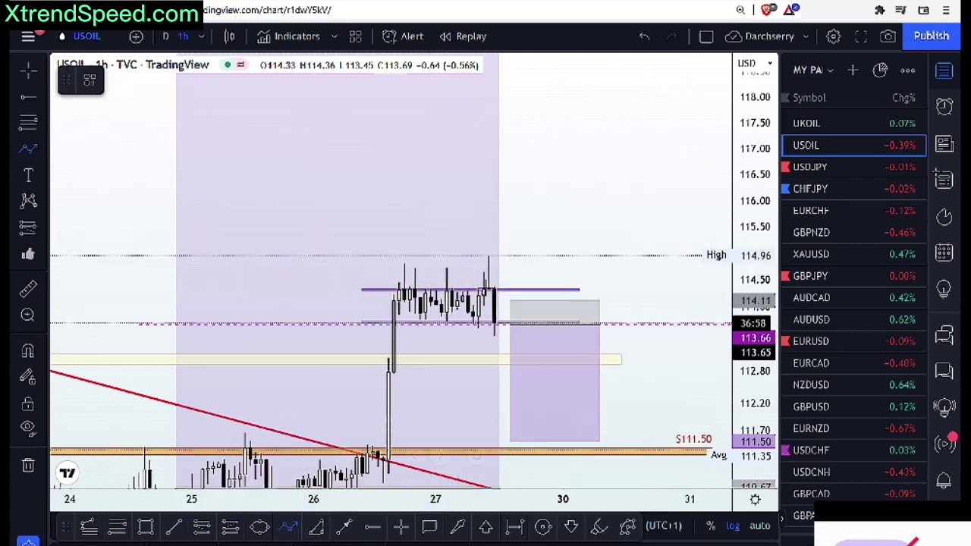
{"action": "left_click", "coordinate": [494, 324]}
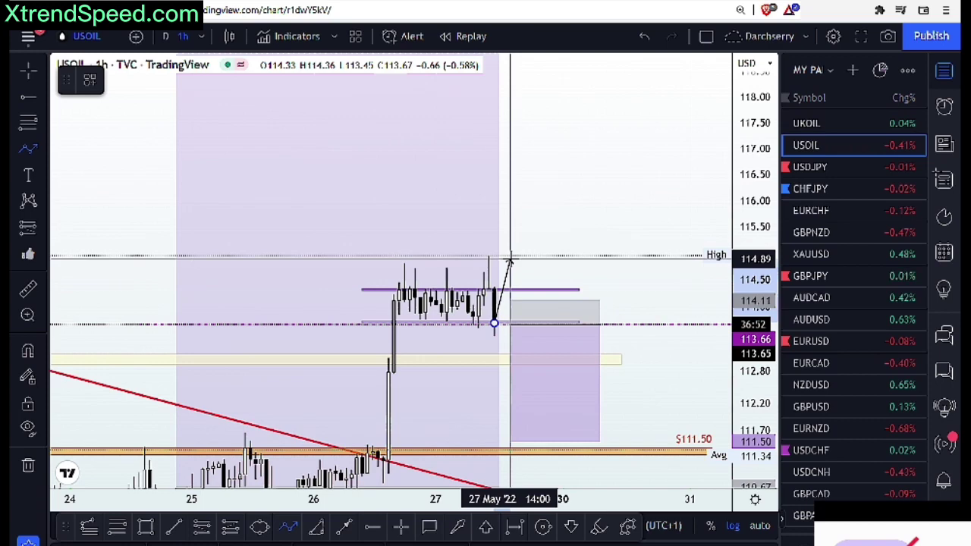
{"action": "left_click", "coordinate": [509, 259]}
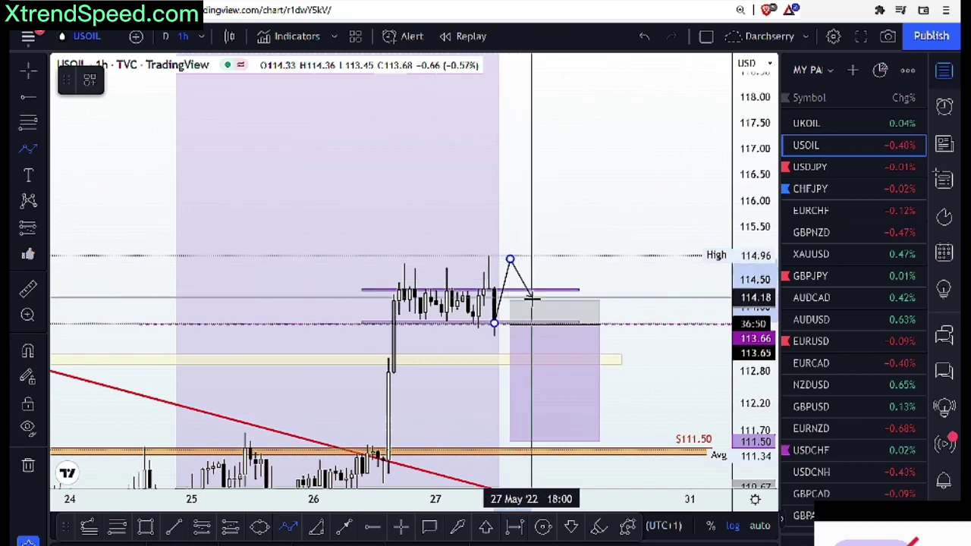
{"action": "left_click", "coordinate": [535, 300]}
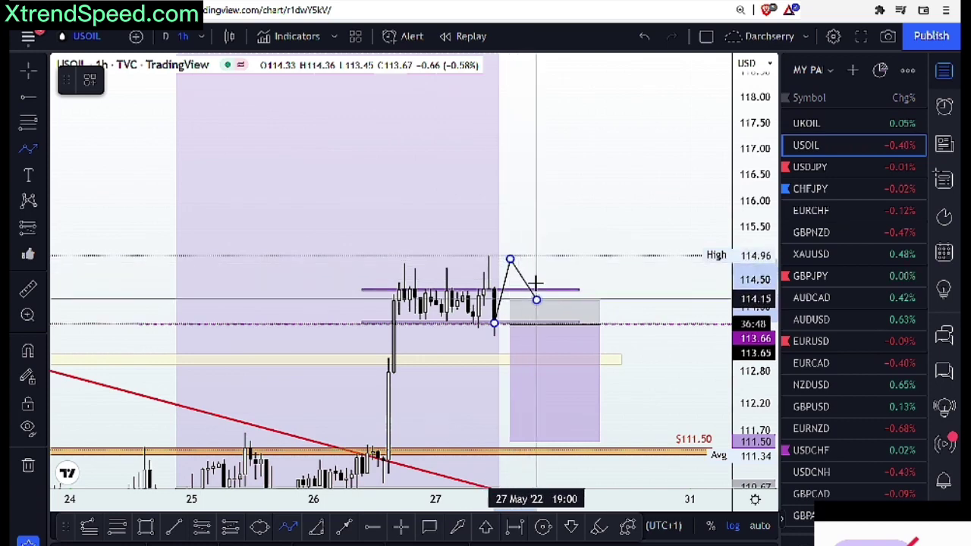
{"action": "left_click", "coordinate": [541, 280]}
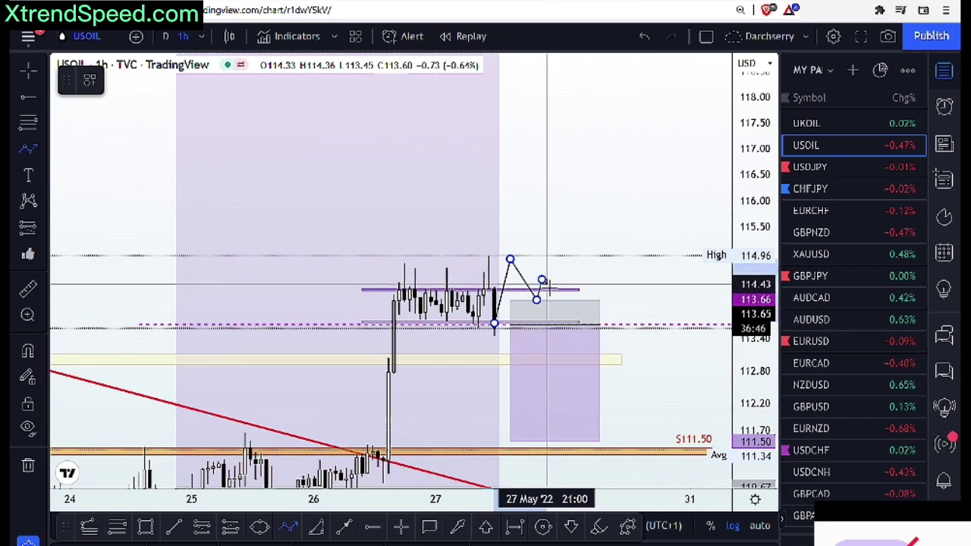
{"action": "left_click", "coordinate": [552, 300]}
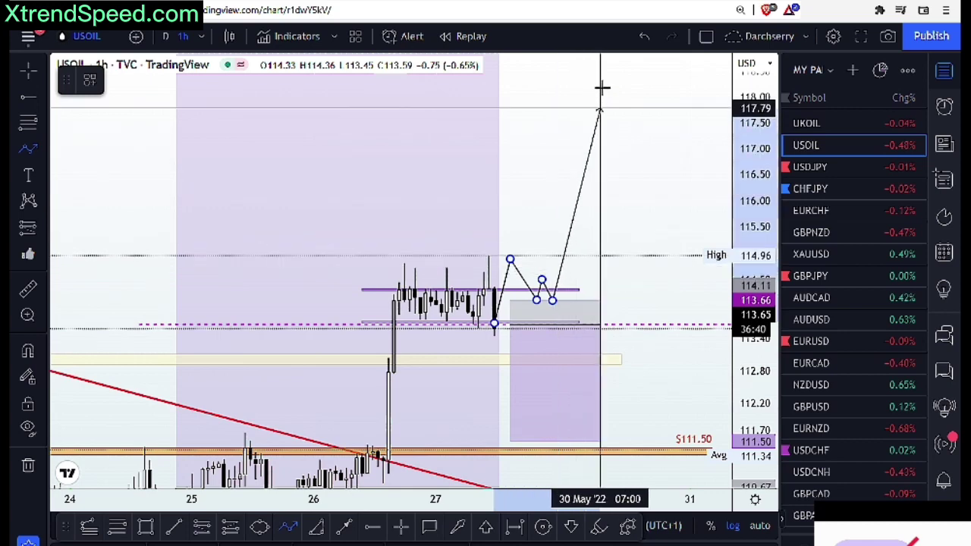
{"action": "key", "text": "Escape"}
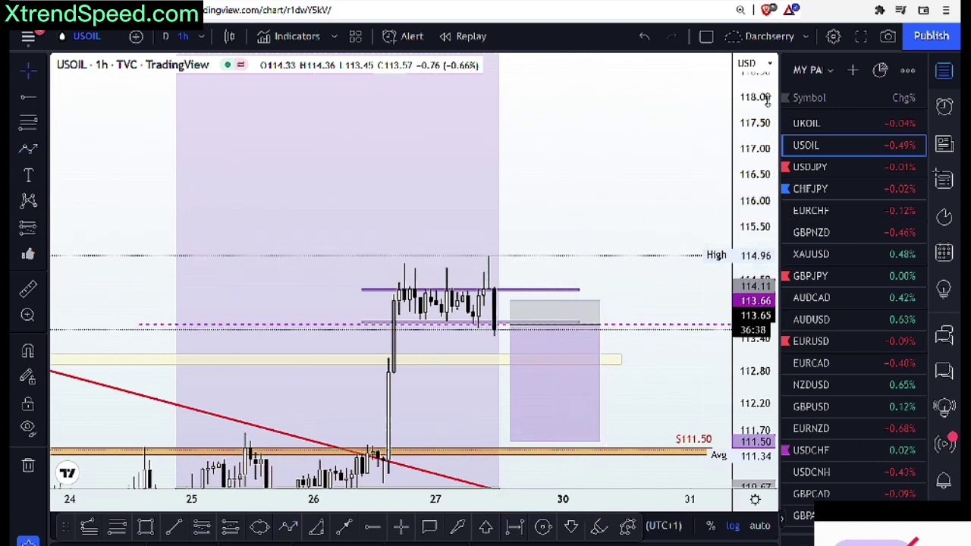
Try to path a rise from the latest candle to just above the recent high, two dips to about 114.06 and a rally to about 118.68
{"action": "left_click_drag", "start_coordinate": [766, 102], "coordinate": [734, 234]}
{"action": "left_click_drag", "start_coordinate": [657, 149], "coordinate": [617, 232]}
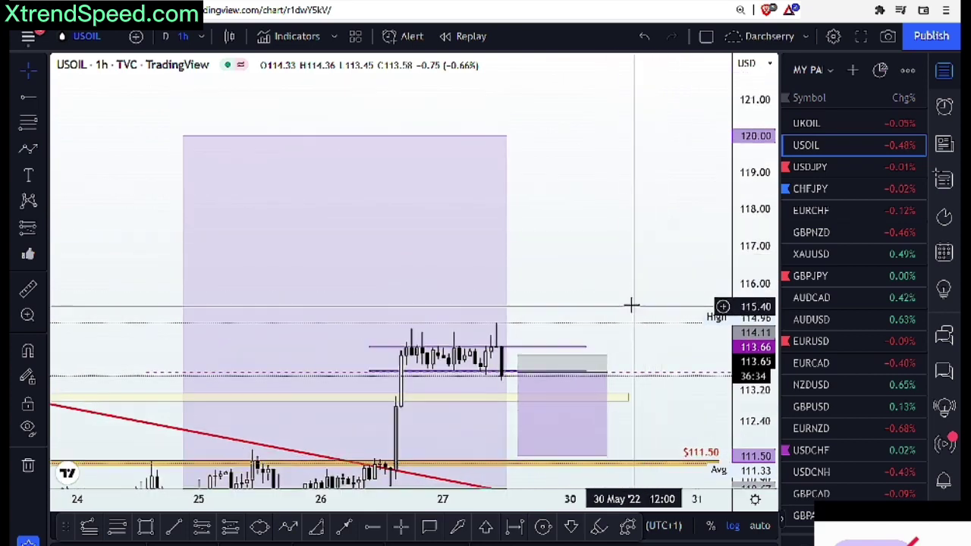
{"action": "scroll", "coordinate": [762, 326], "scroll_direction": "up", "scroll_amount": 3}
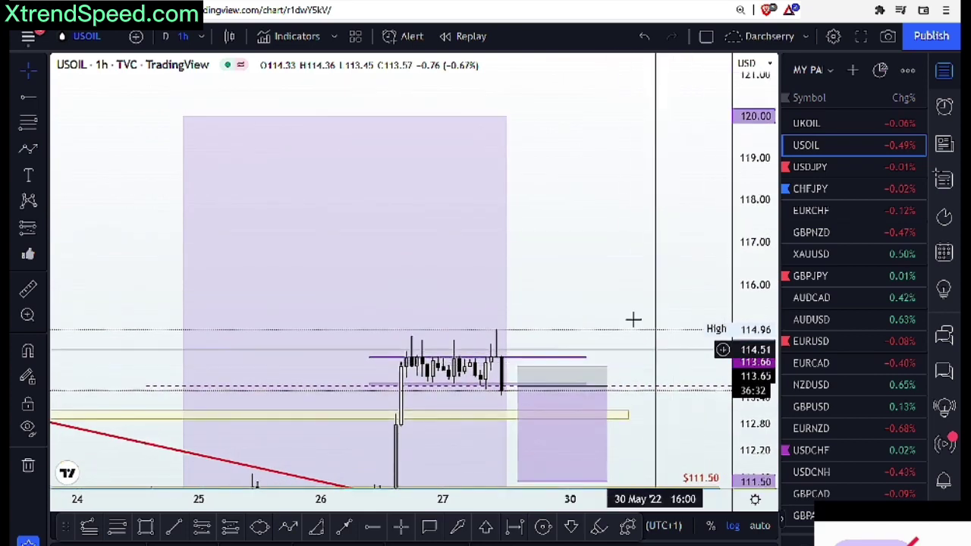
{"action": "left_click_drag", "start_coordinate": [627, 306], "coordinate": [612, 223]}
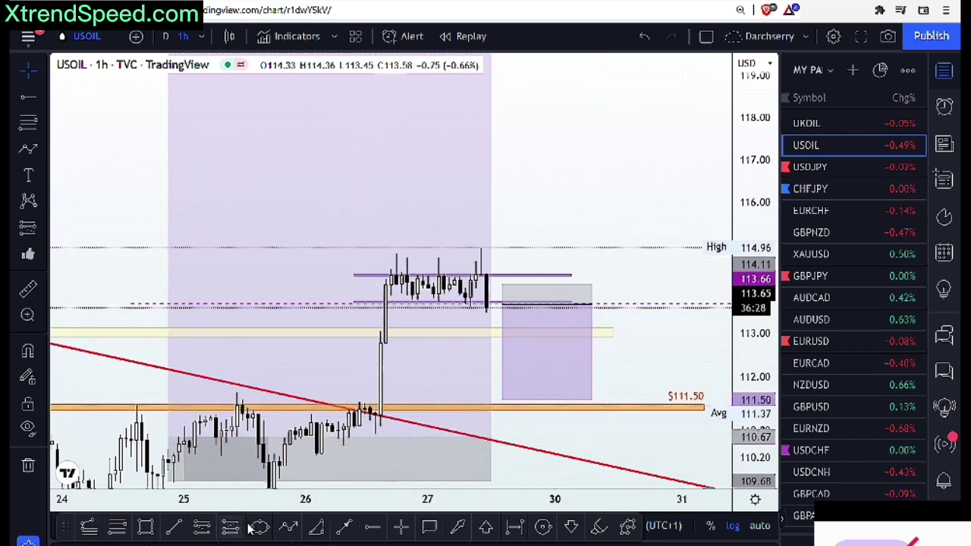
{"action": "left_click", "coordinate": [288, 528]}
{"action": "left_click", "coordinate": [492, 302]}
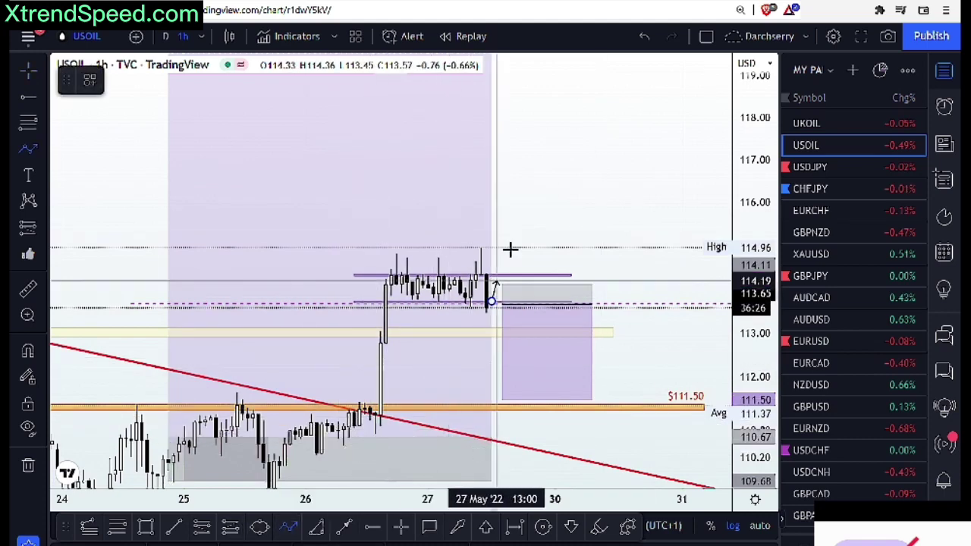
{"action": "left_click", "coordinate": [513, 245]}
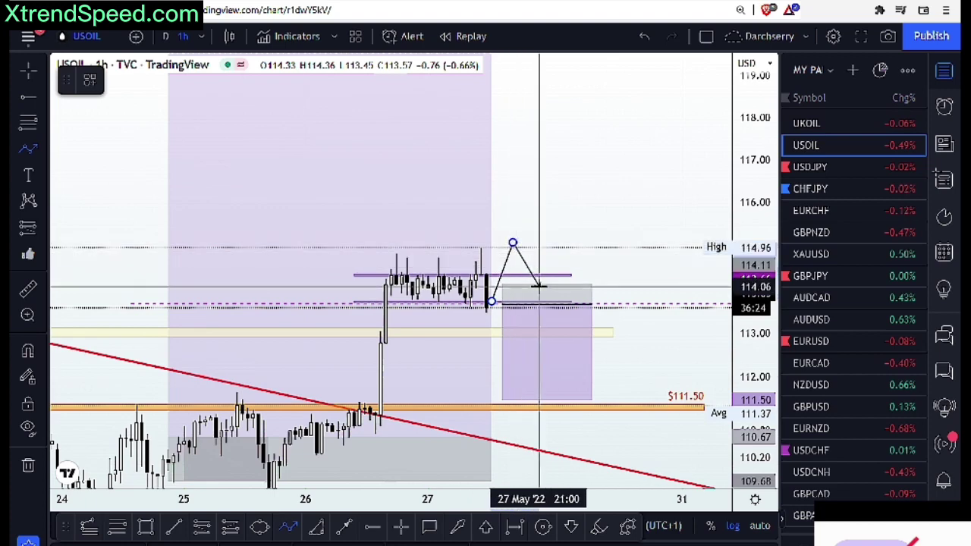
{"action": "left_click", "coordinate": [538, 286]}
{"action": "left_click", "coordinate": [549, 265]}
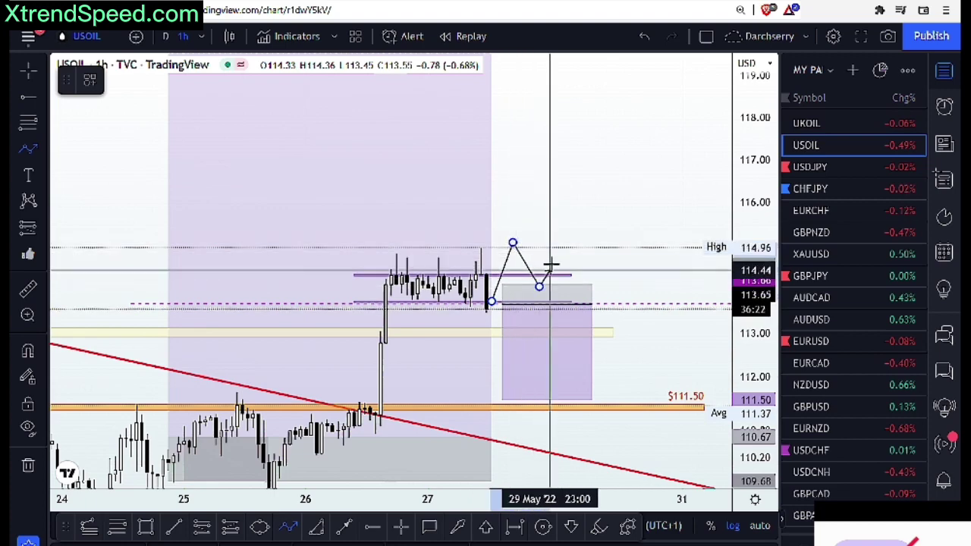
{"action": "left_click", "coordinate": [565, 285]}
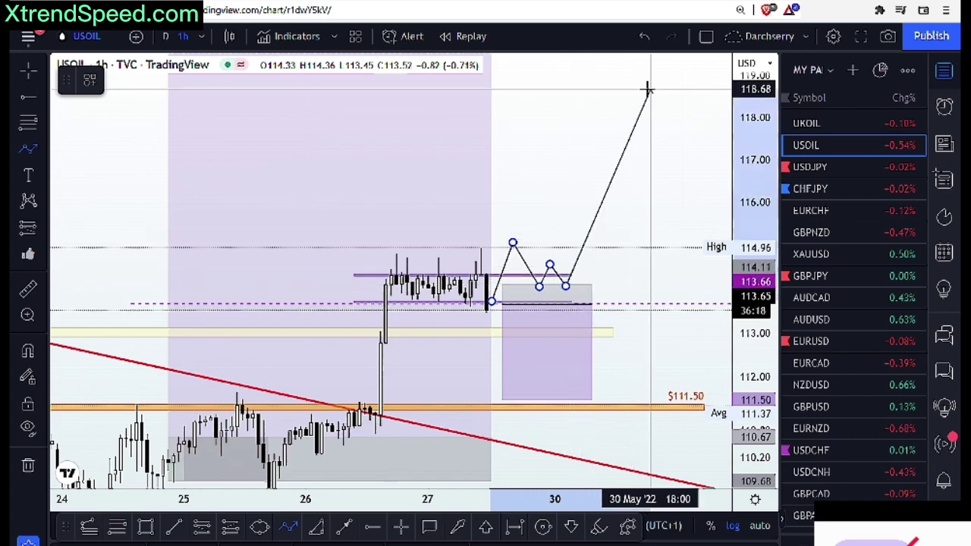
{"action": "key", "text": "Escape"}
{"action": "left_click", "coordinate": [552, 277]}
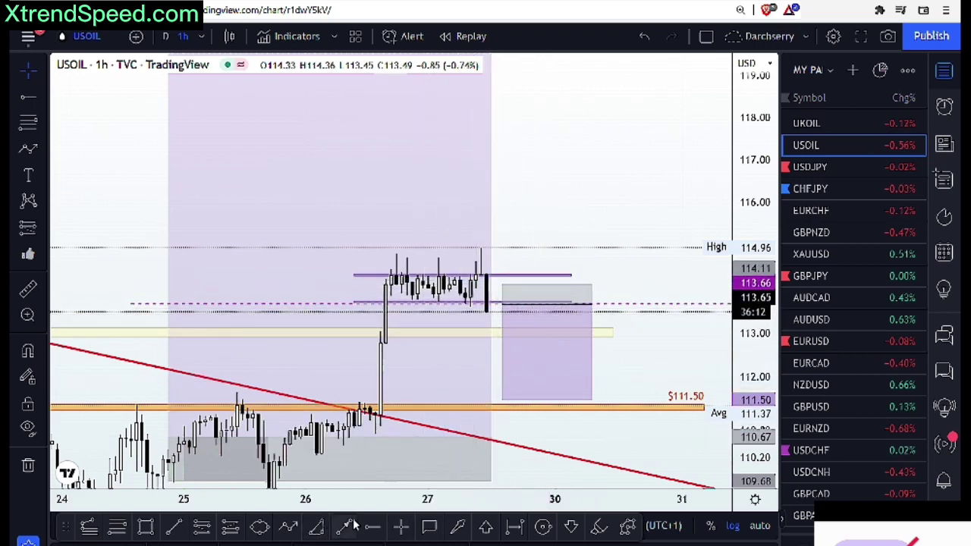
Try to path a drop from the upper purple line to about 112.91 and a zigzag retracement into the short position's stop area
{"action": "left_click", "coordinate": [288, 525]}
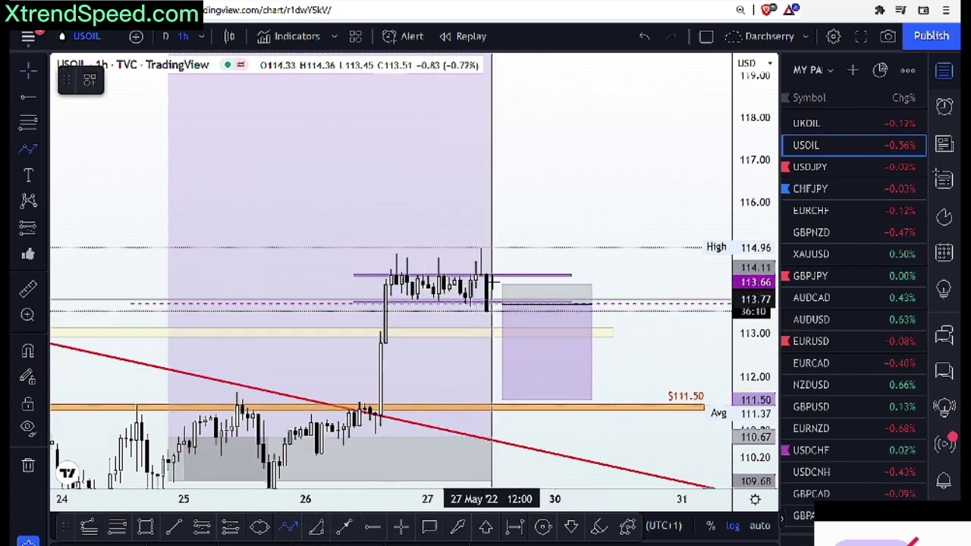
{"action": "left_click", "coordinate": [487, 278]}
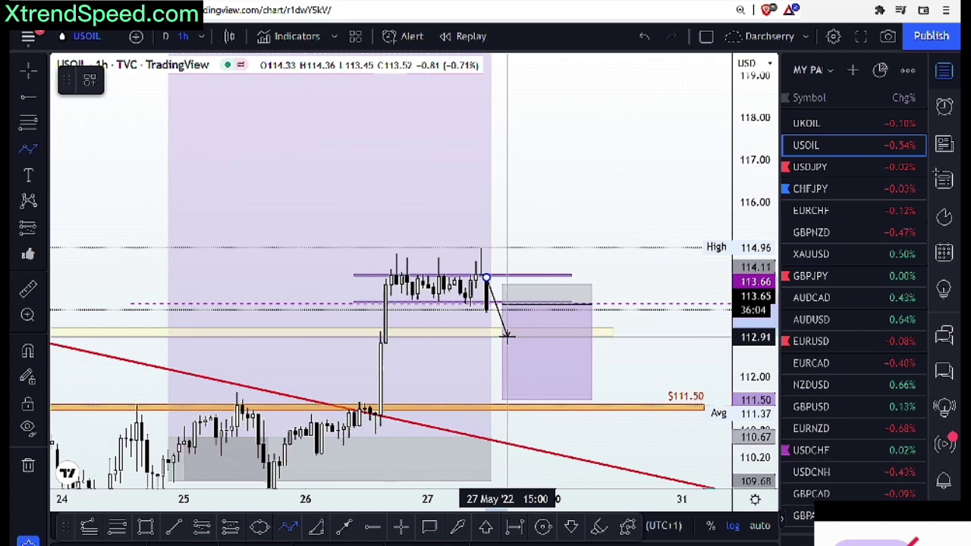
{"action": "left_click", "coordinate": [507, 337]}
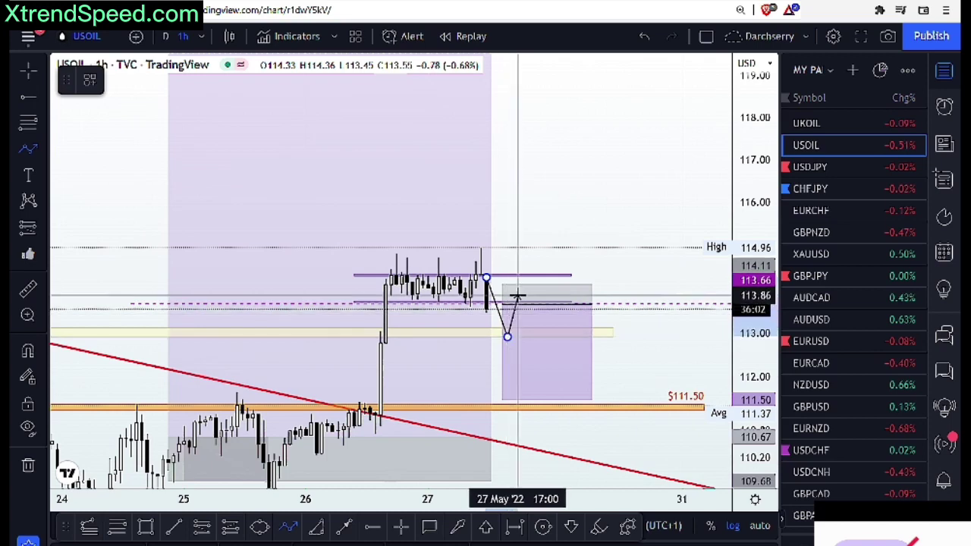
{"action": "left_click", "coordinate": [523, 290]}
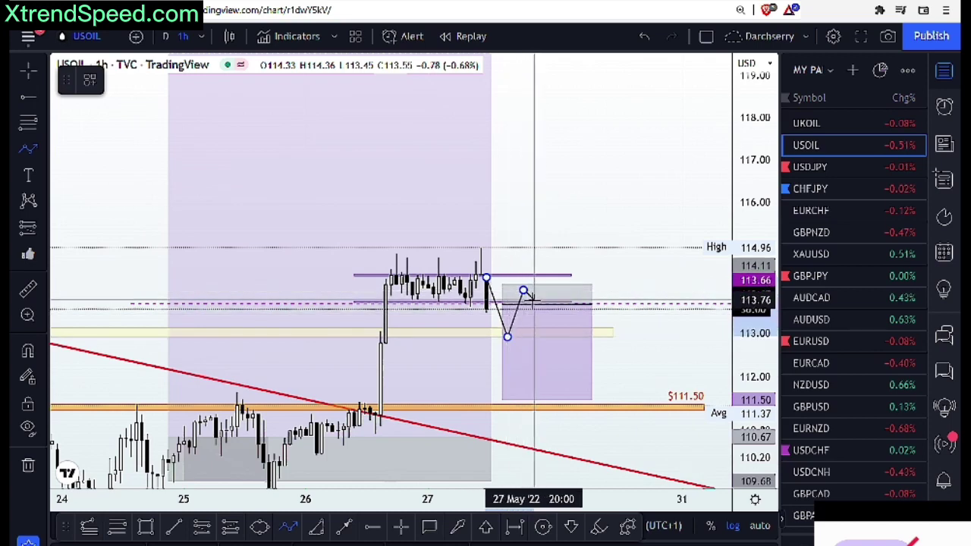
{"action": "left_click", "coordinate": [534, 300]}
{"action": "left_click", "coordinate": [538, 286]}
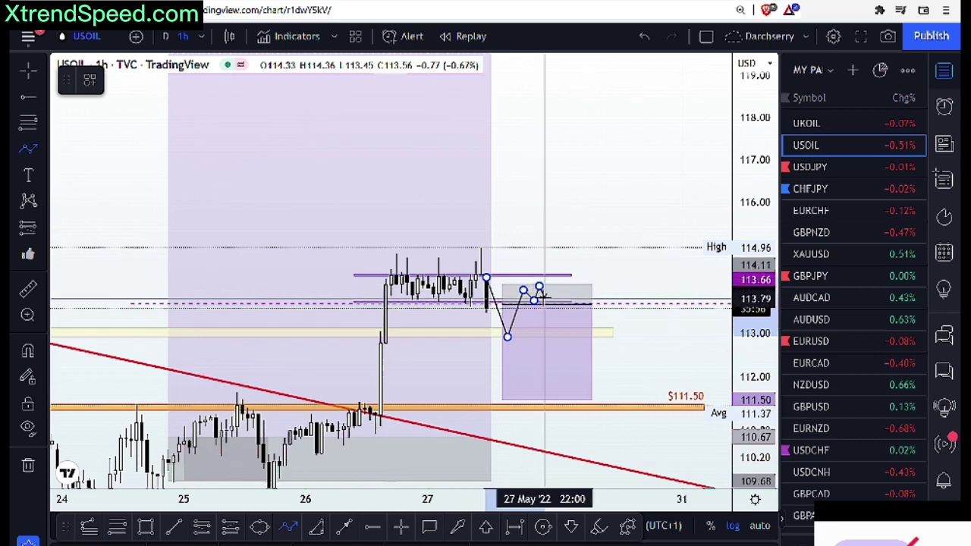
{"action": "key", "text": "Escape"}
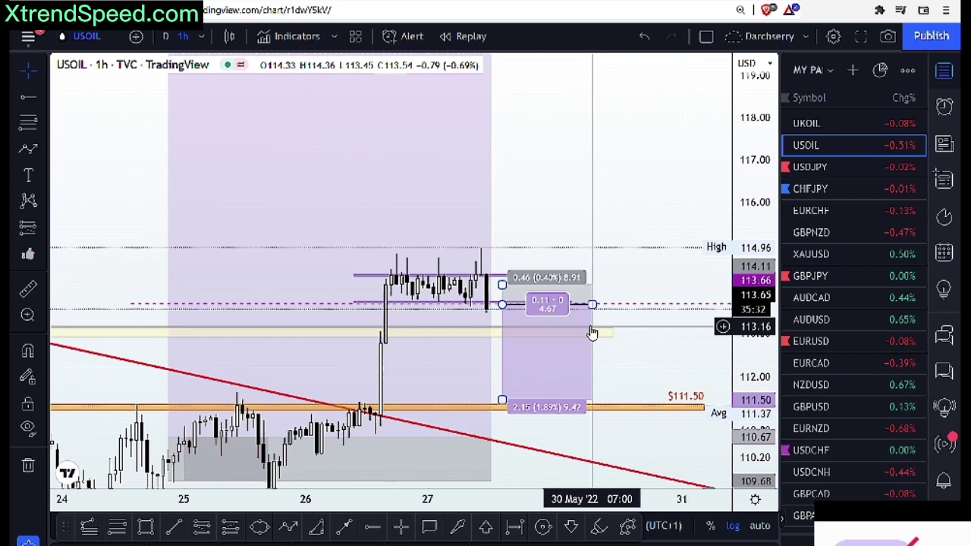
{"action": "left_click", "coordinate": [477, 332]}
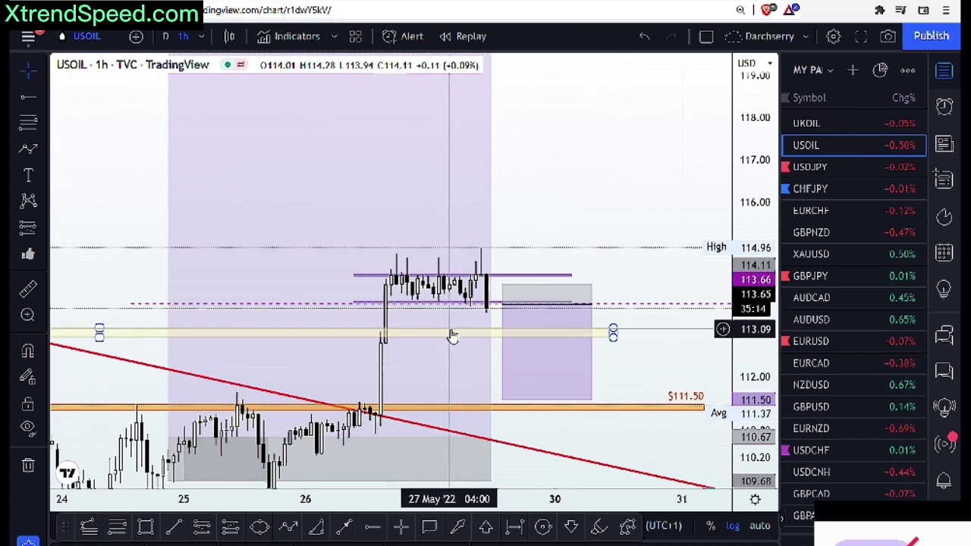
Try to path a drop from 114.29 to 112.94, a retracement into the stop area, and a fall to the red trendline with a small bounce
{"action": "left_click", "coordinate": [289, 526]}
{"action": "left_click", "coordinate": [487, 277]}
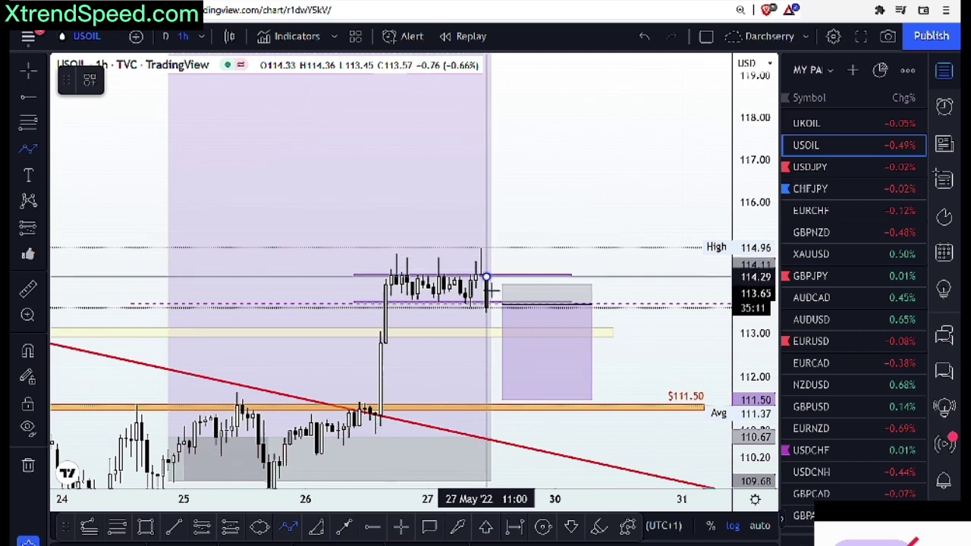
{"action": "left_click", "coordinate": [502, 335]}
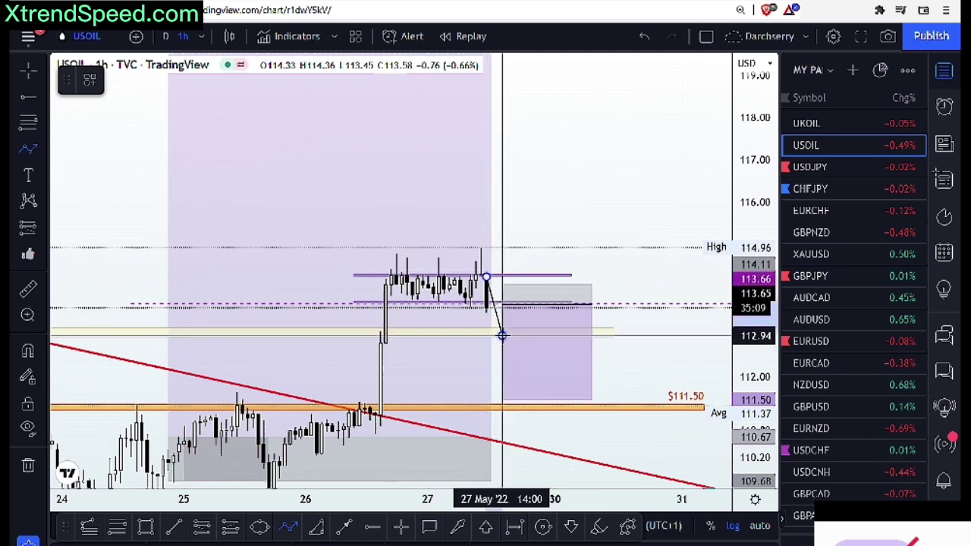
{"action": "left_click", "coordinate": [522, 292]}
{"action": "left_click", "coordinate": [533, 291]}
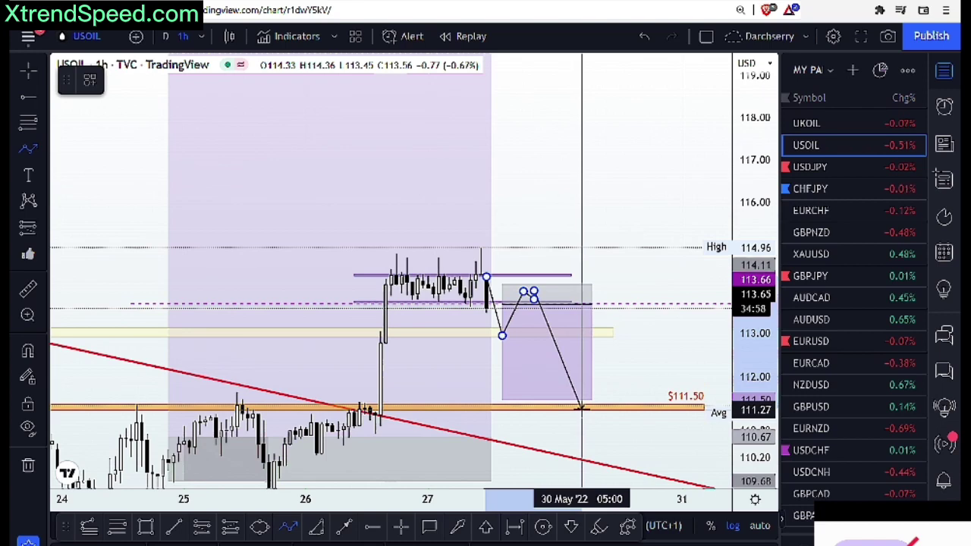
{"action": "left_click", "coordinate": [601, 460]}
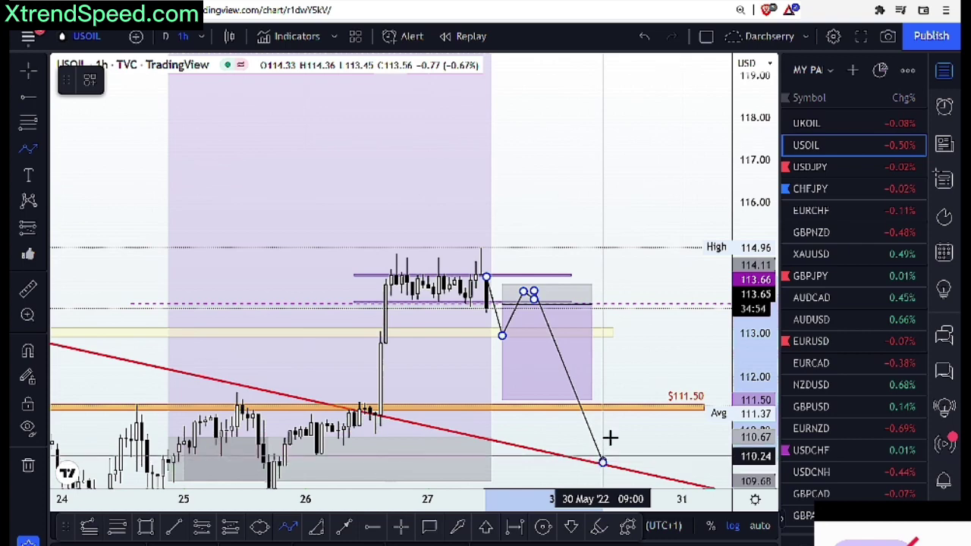
{"action": "left_click", "coordinate": [613, 438]}
{"action": "left_click", "coordinate": [644, 464]}
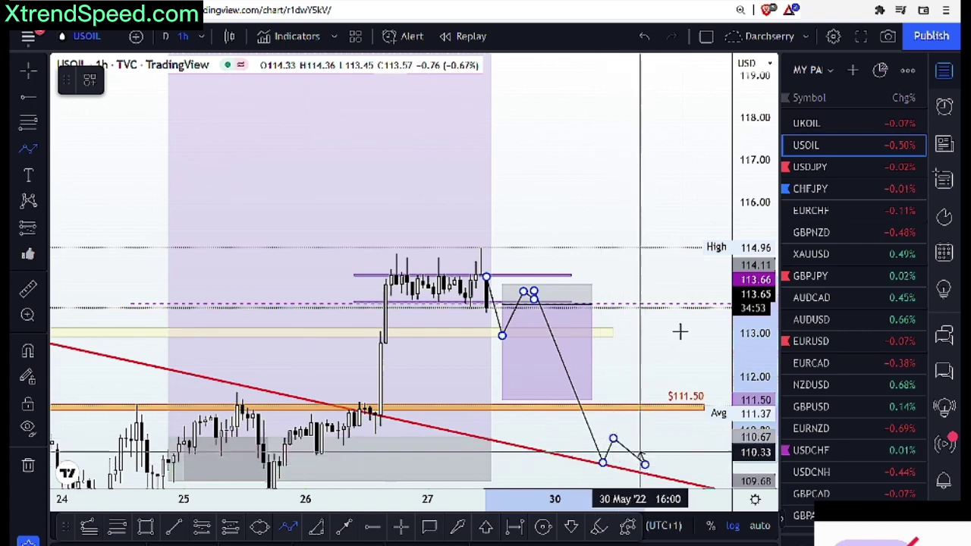
{"action": "right_click", "coordinate": [697, 227]}
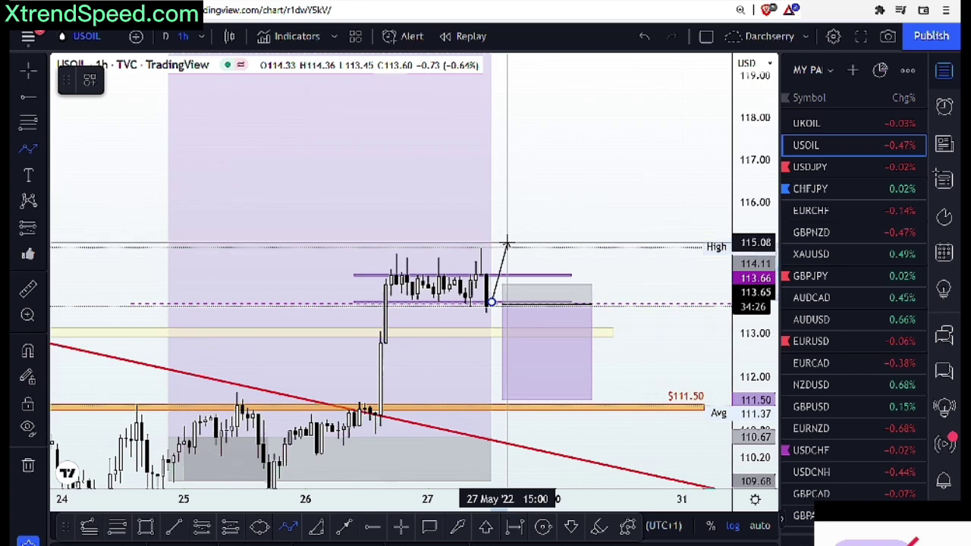
Try to path a rise from the lower purple line to about 115.08, two dips to about 114.10 and a push to about 115.33
{"action": "left_click", "coordinate": [508, 243]}
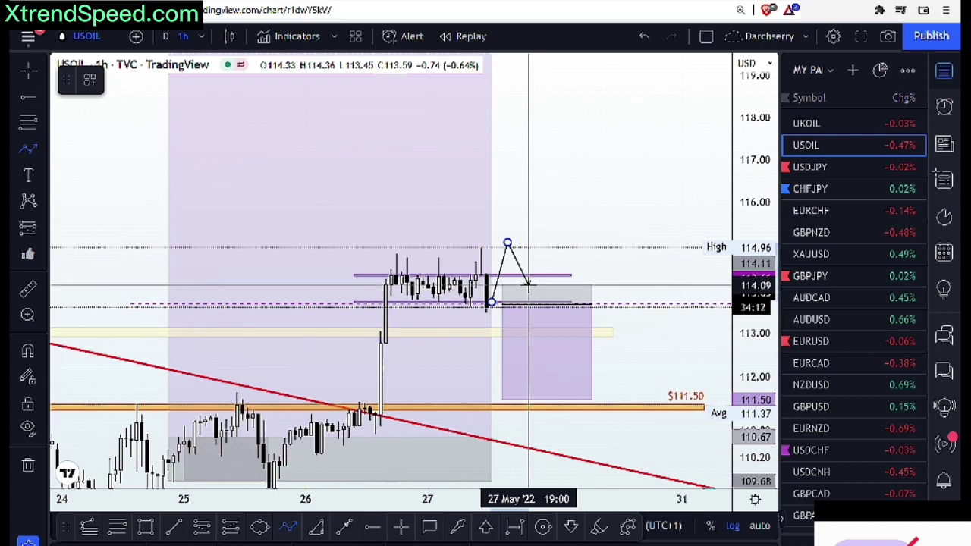
{"action": "left_click", "coordinate": [527, 284]}
{"action": "left_click", "coordinate": [539, 264]}
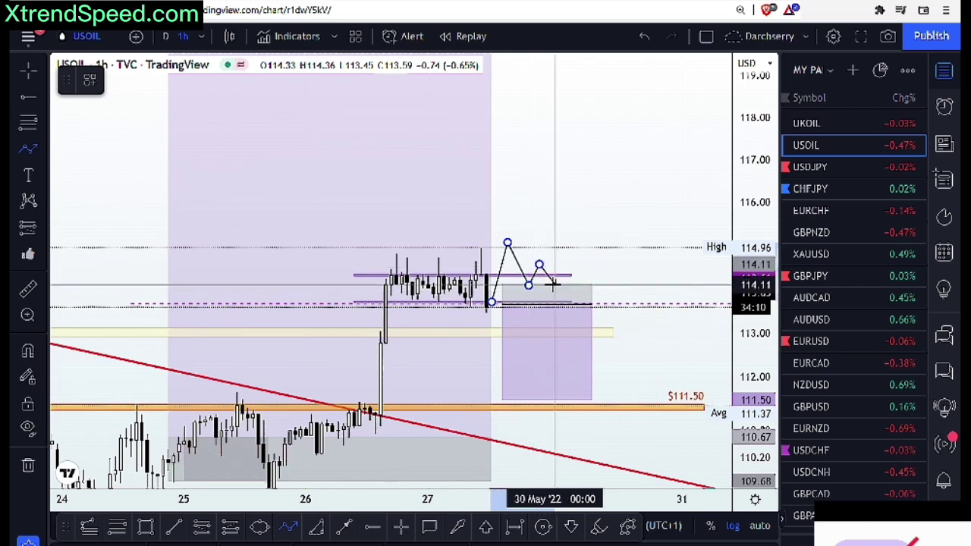
{"action": "left_click", "coordinate": [555, 284]}
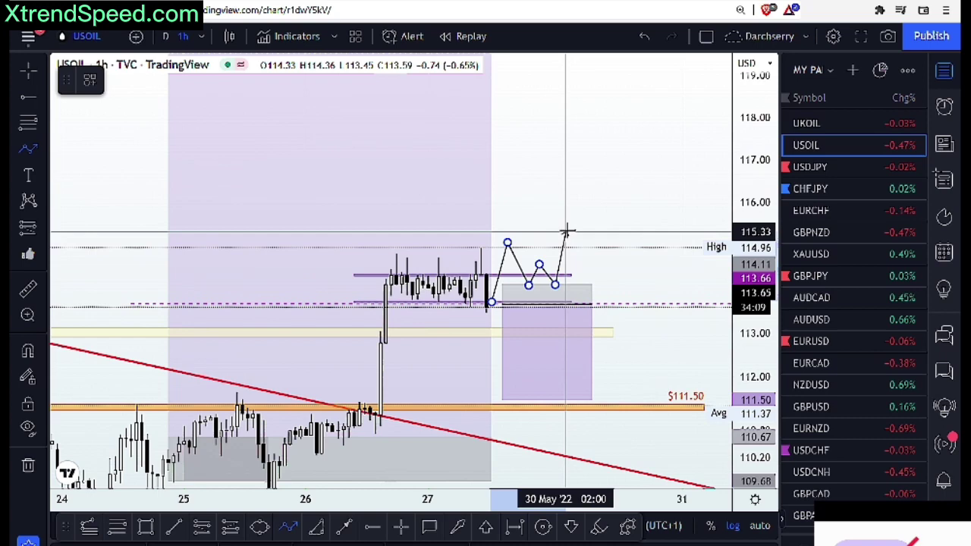
{"action": "key", "text": "Escape"}
{"action": "left_click_drag", "start_coordinate": [749, 146], "coordinate": [749, 204]}
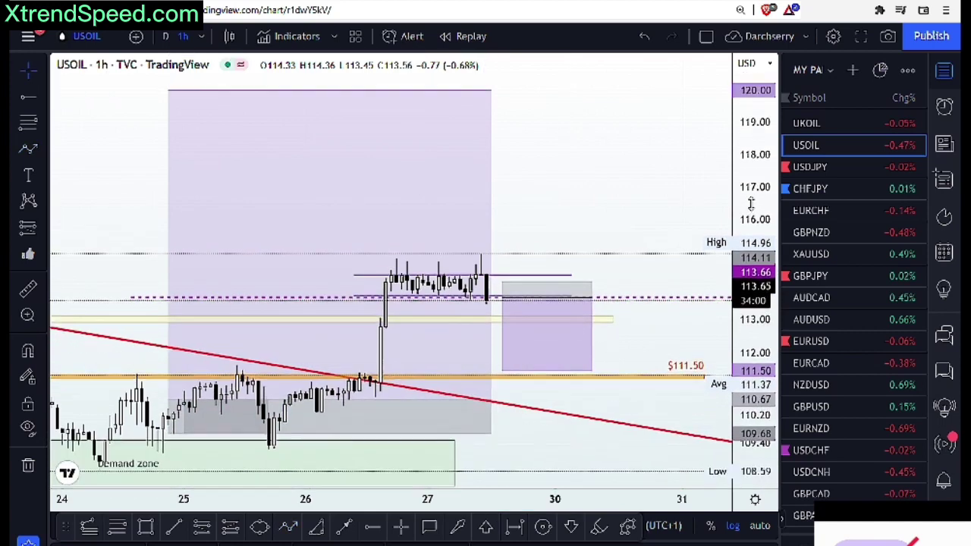